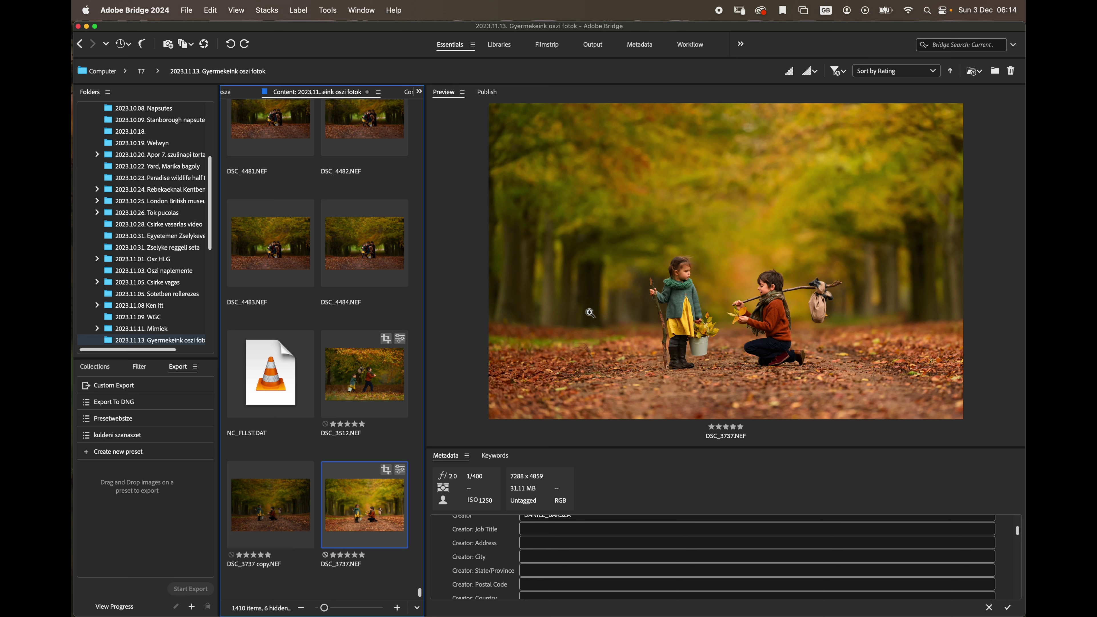
Compare the edited DSC_3737.NEF with its unedited copy, and open DSC_3737 copy.NEF in Camera Raw
click(269, 504)
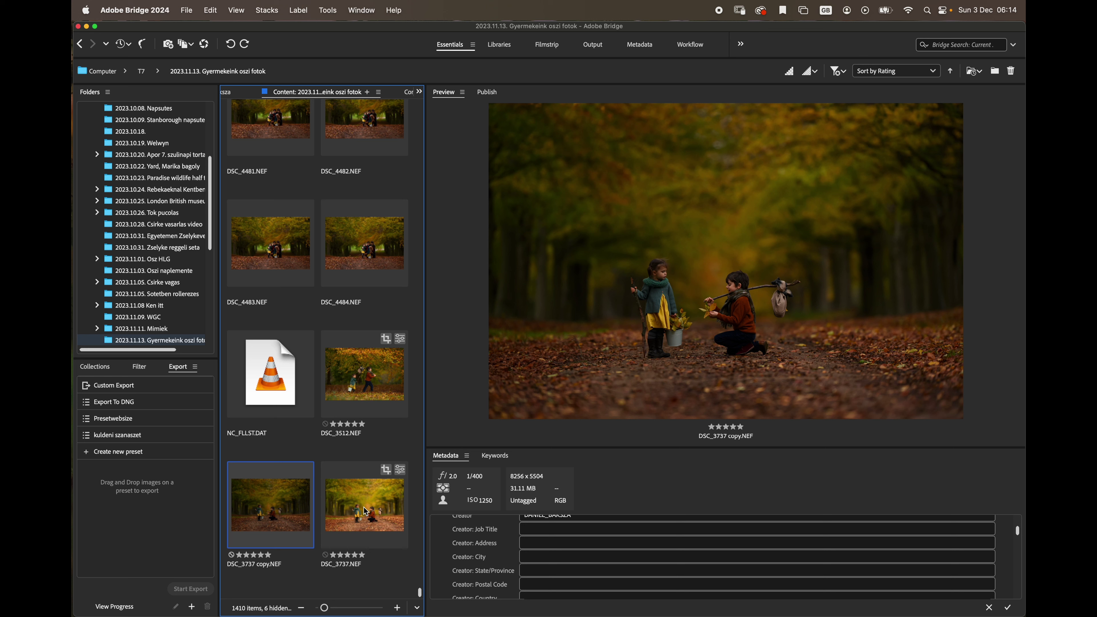
click(361, 517)
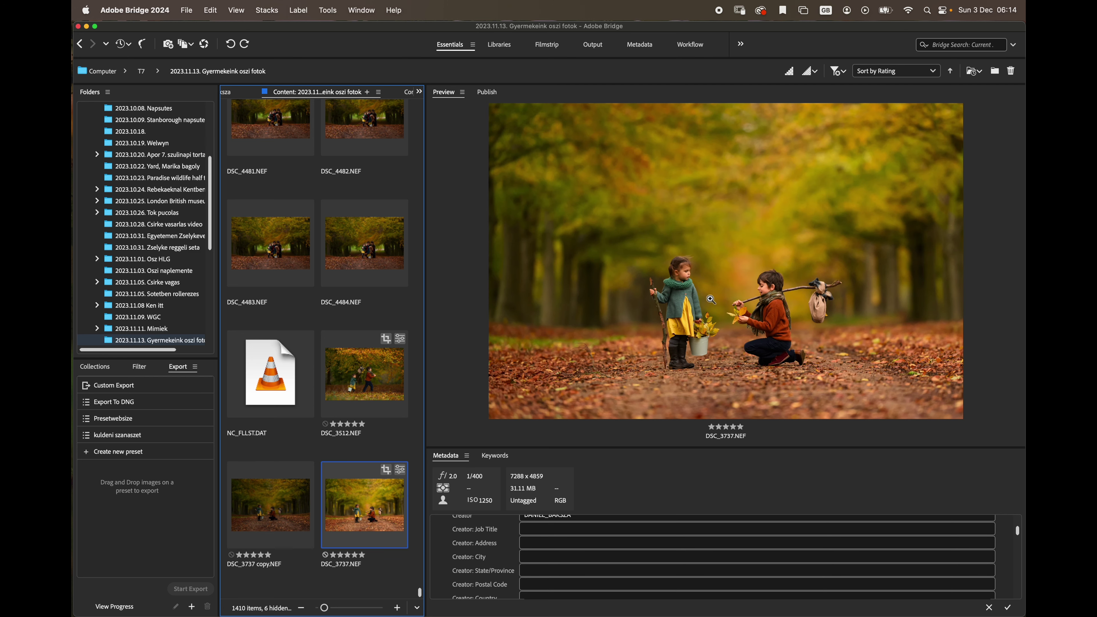
click(274, 511)
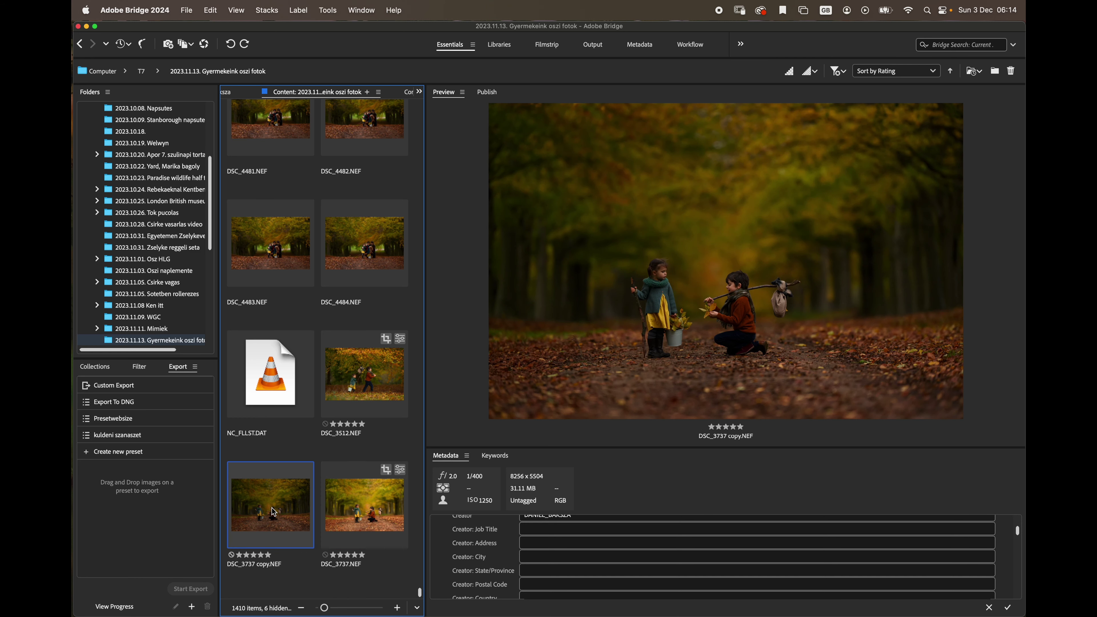
double_click(272, 512)
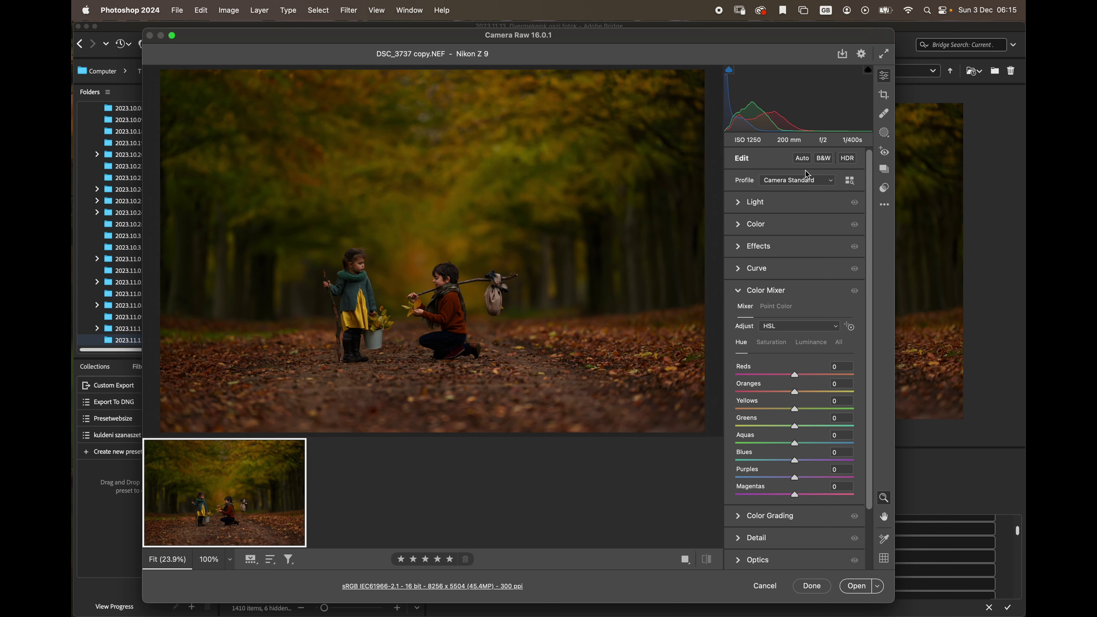
Compare the Camera Flat and Camera Standard profiles on the photo, finishing on Camera Standard
click(802, 180)
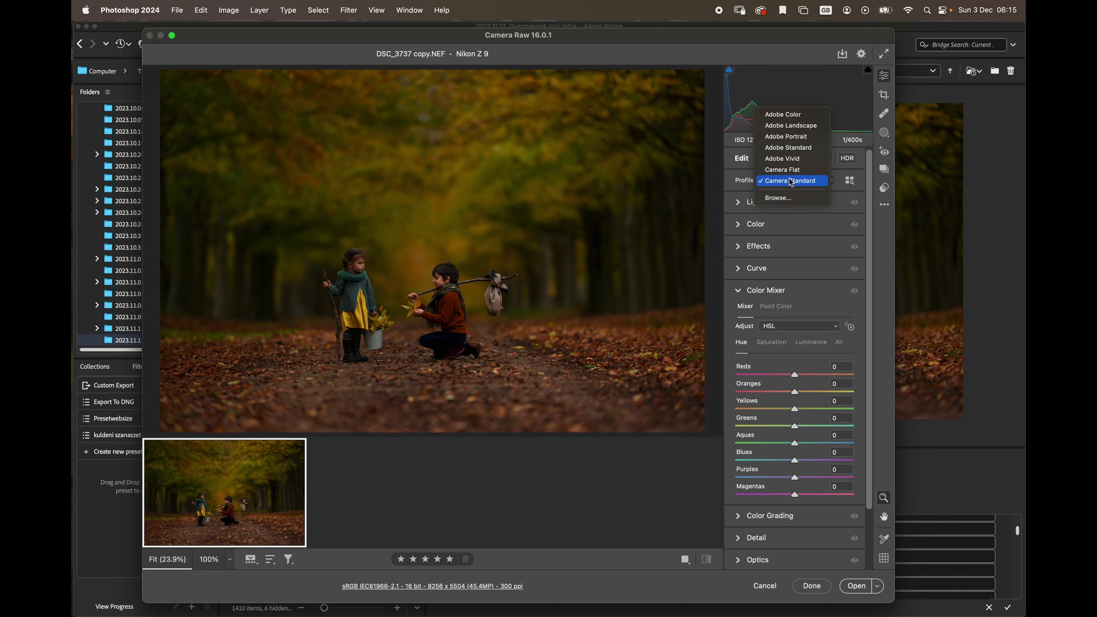
click(790, 183)
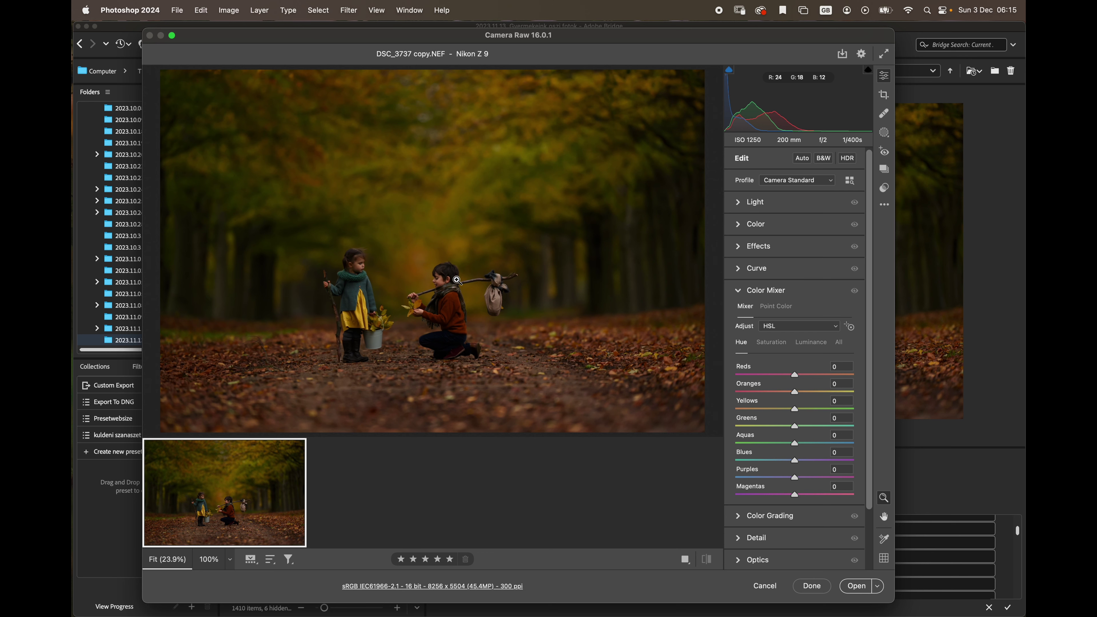
click(796, 190)
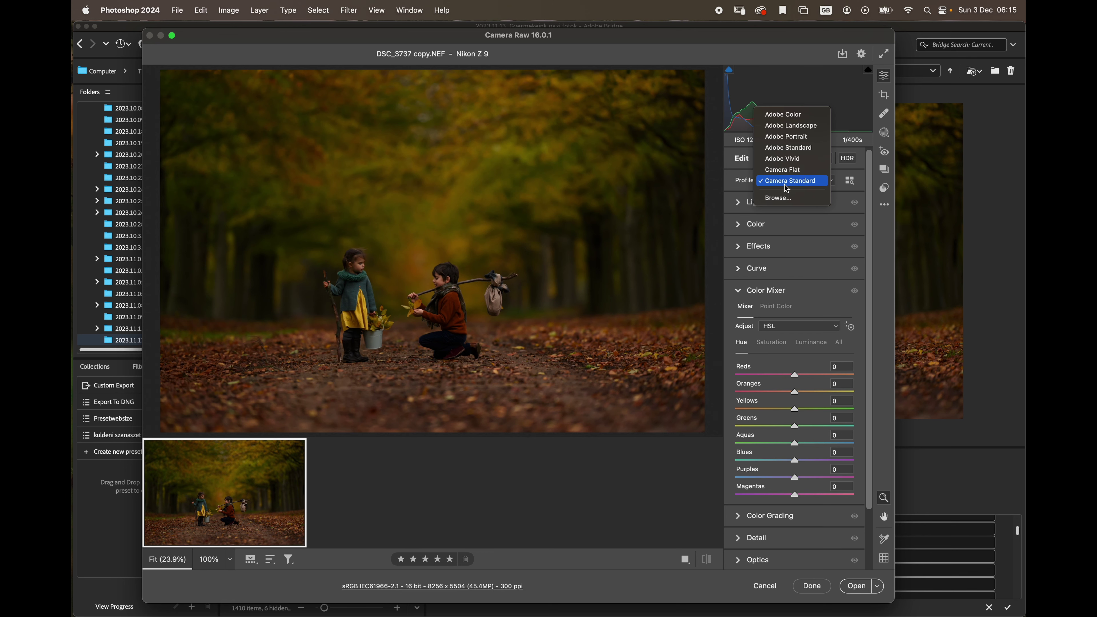
click(788, 177)
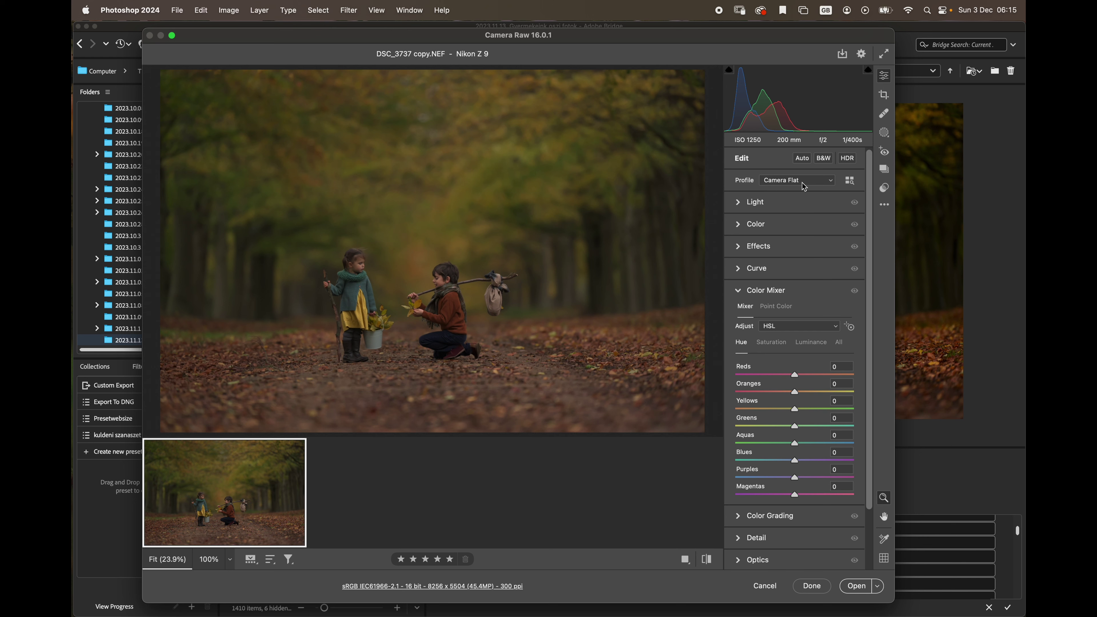
click(803, 181)
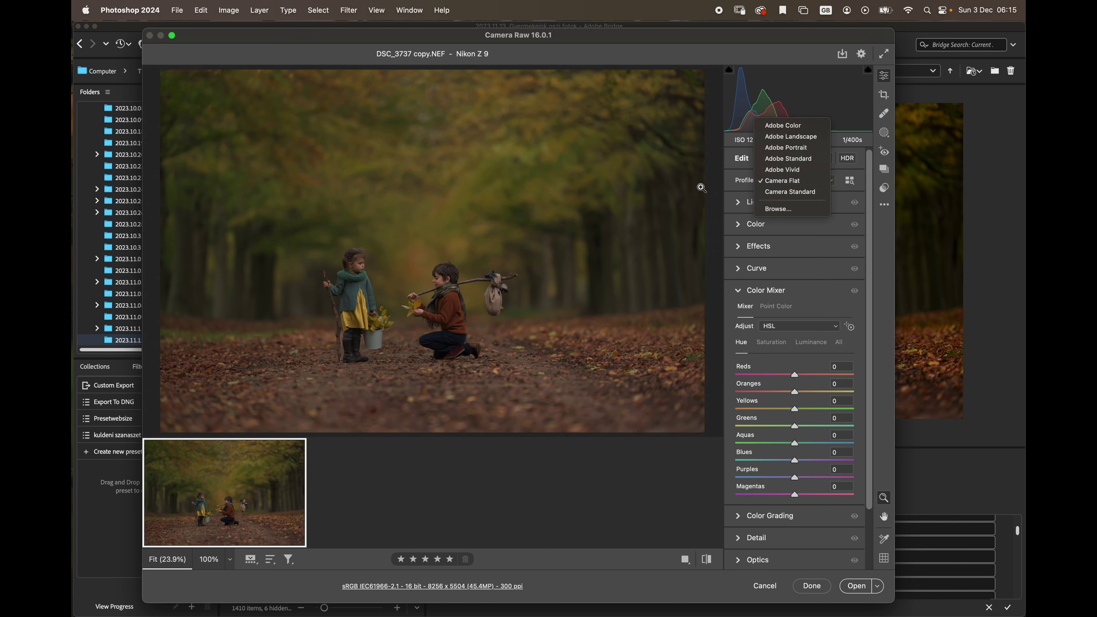
click(789, 192)
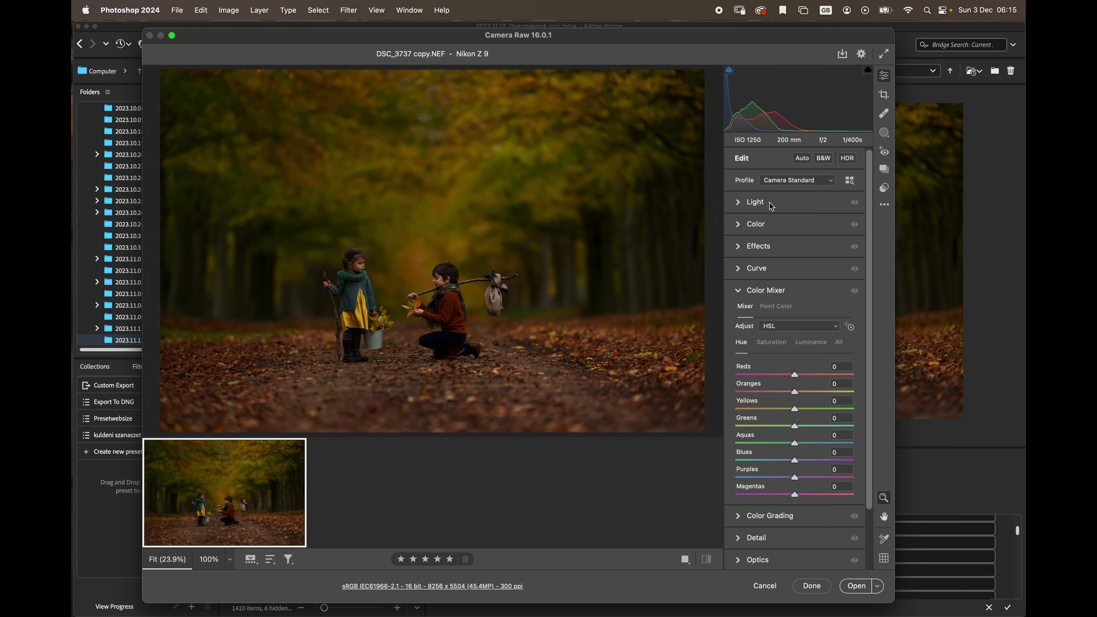
click(797, 181)
click(783, 170)
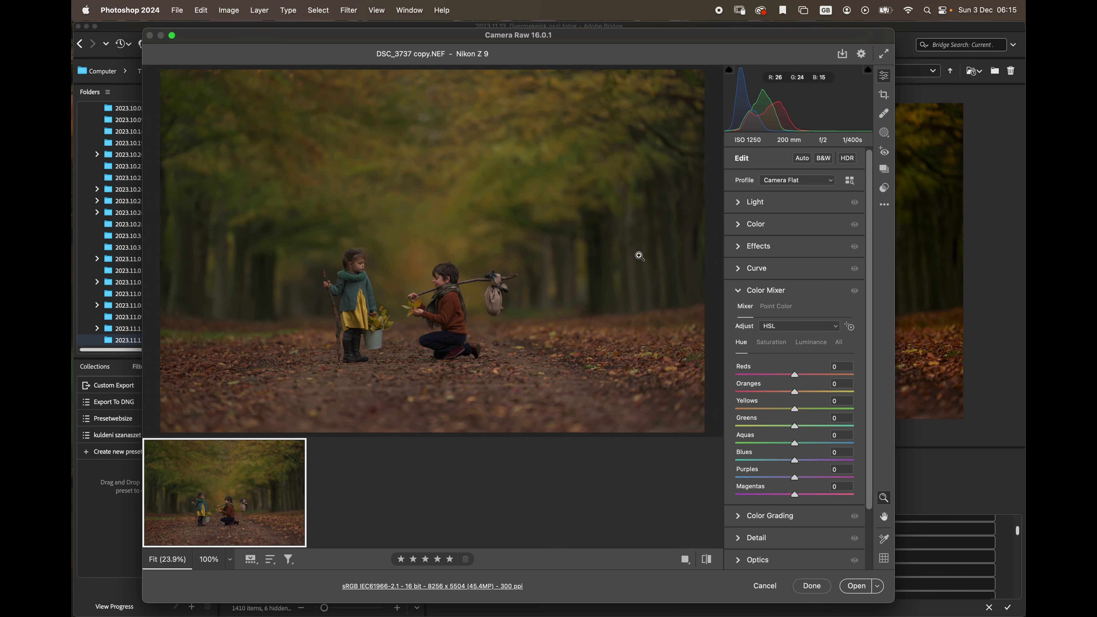
click(799, 185)
click(786, 192)
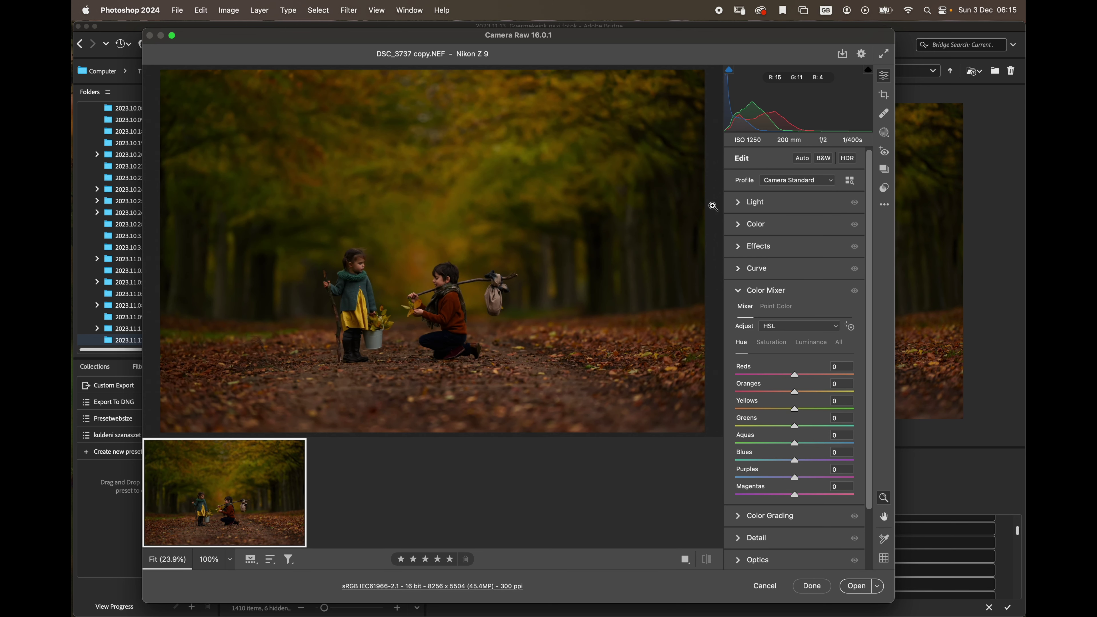
Raise the photo's exposure to about +1.05 in the Light settings
click(756, 202)
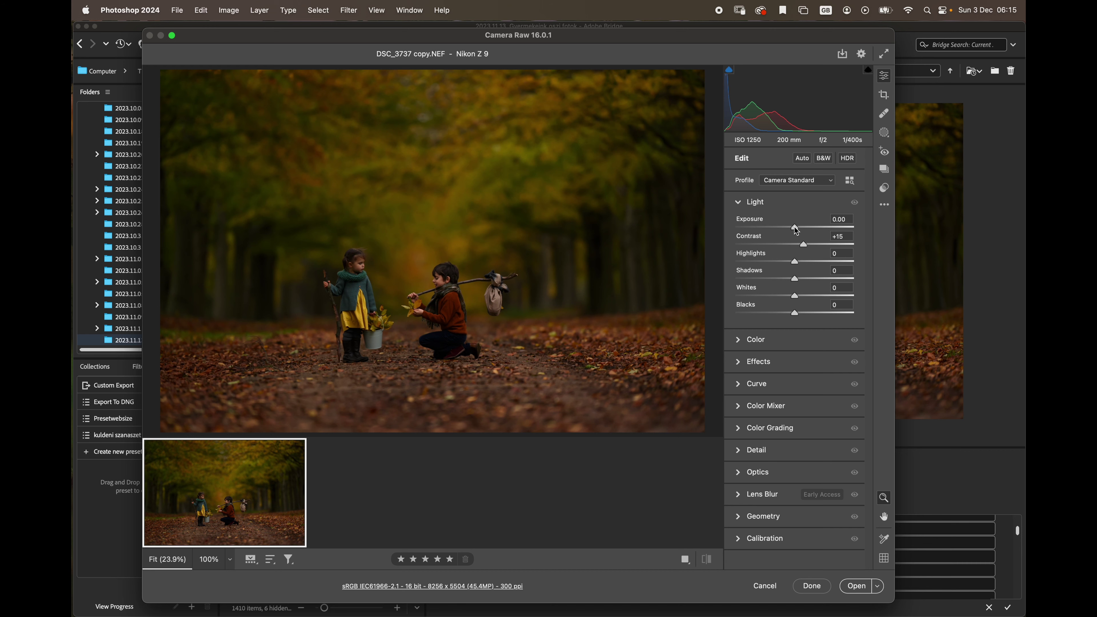
drag(796, 231, 810, 232)
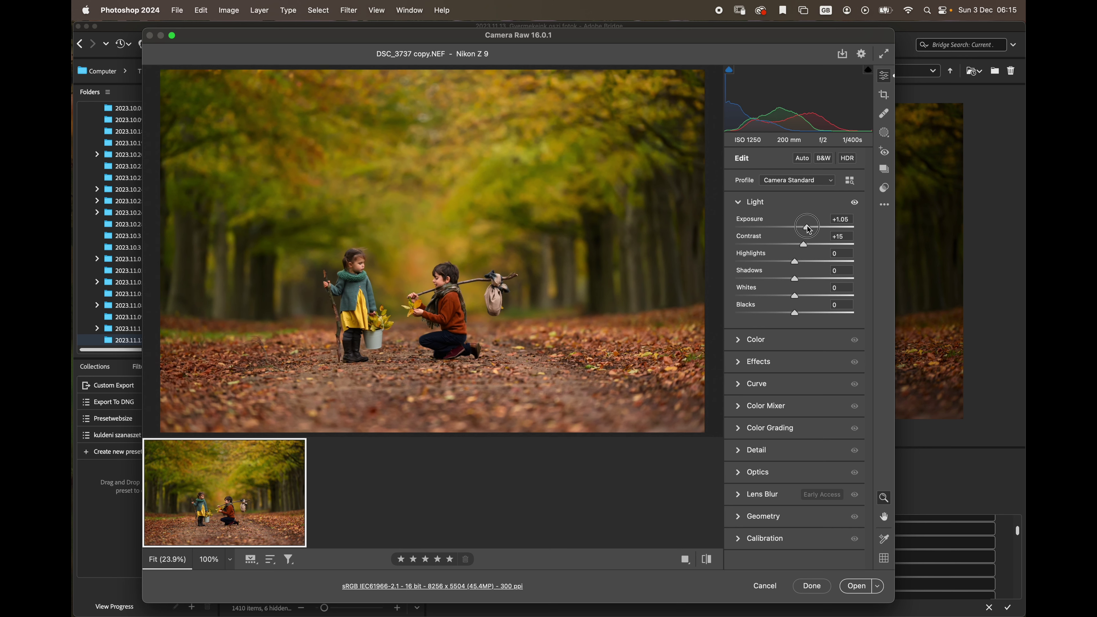
drag(809, 231, 810, 232)
click(791, 202)
Check the children up close and warm the white balance temperature to about 9000
click(783, 224)
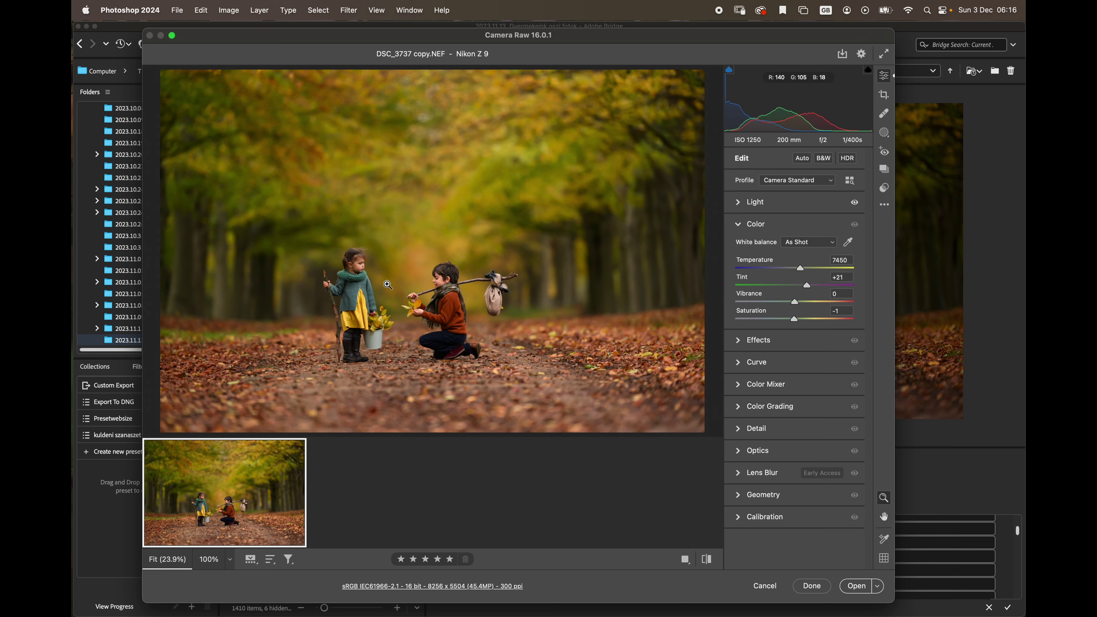
drag(353, 276, 391, 272)
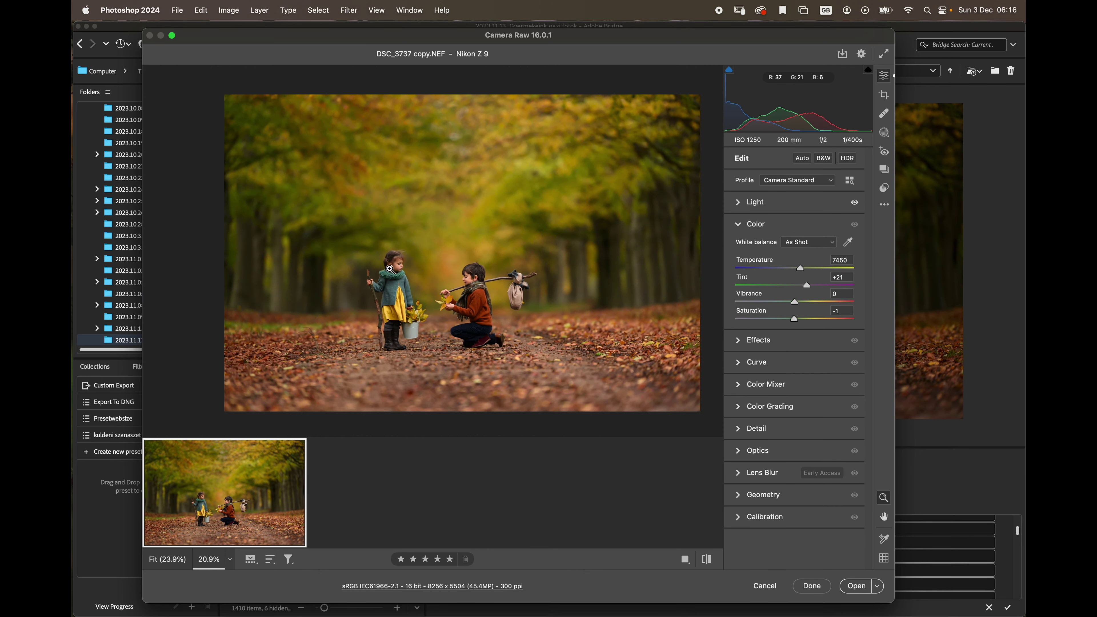
click(430, 274)
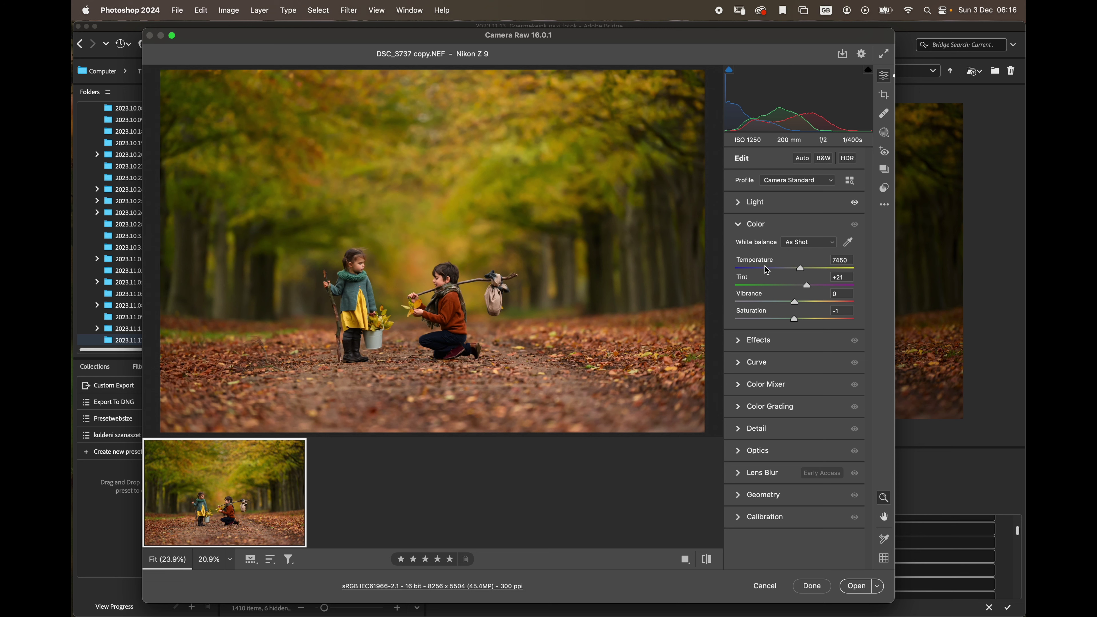
drag(801, 269, 815, 271)
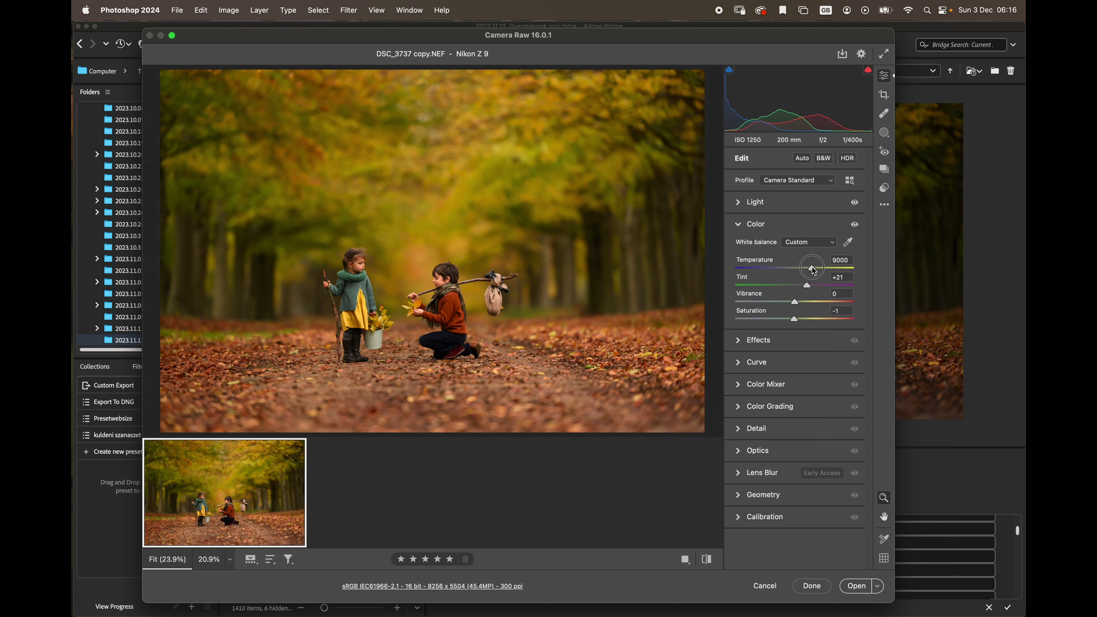
click(811, 268)
drag(811, 266, 811, 267)
click(763, 342)
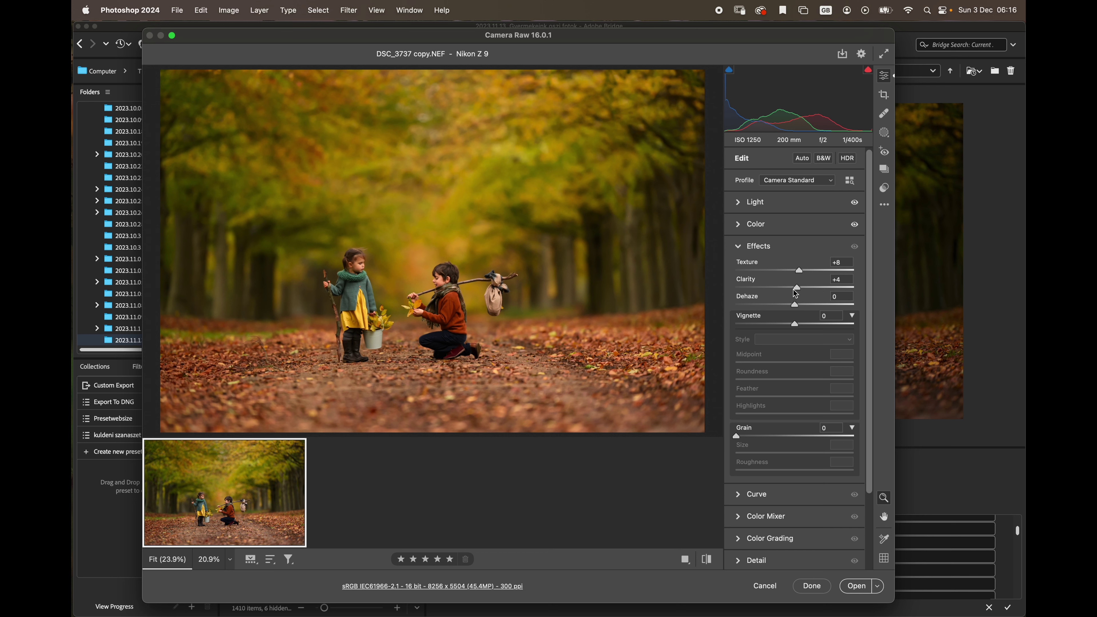
click(773, 246)
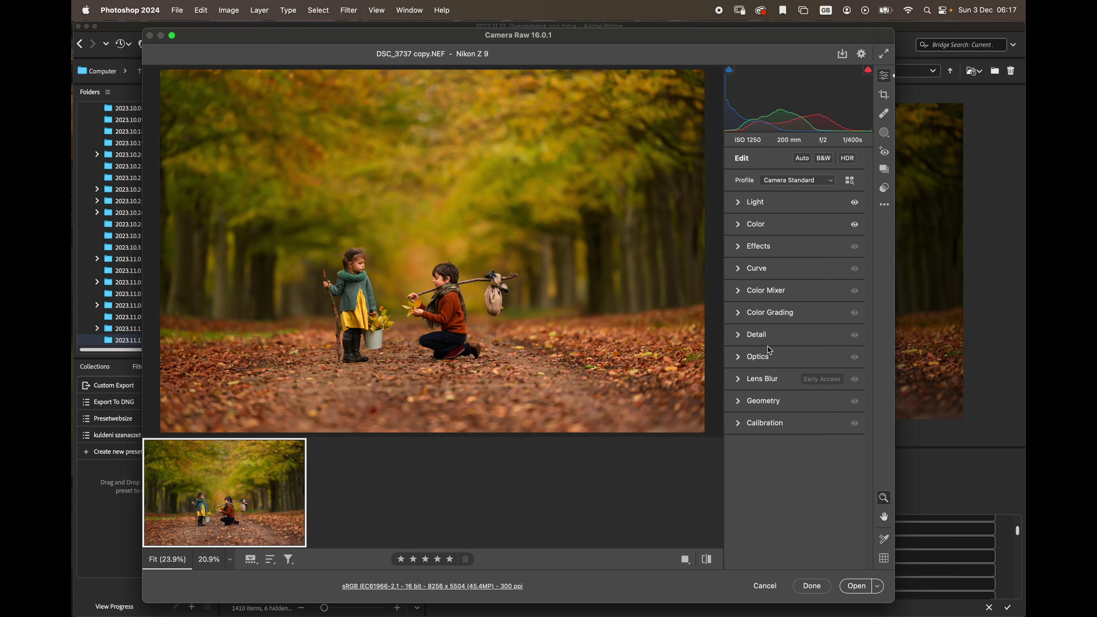
Set the Blue Primary saturation to +25 in Calibration, and compare the photo with and without the calibration
click(769, 423)
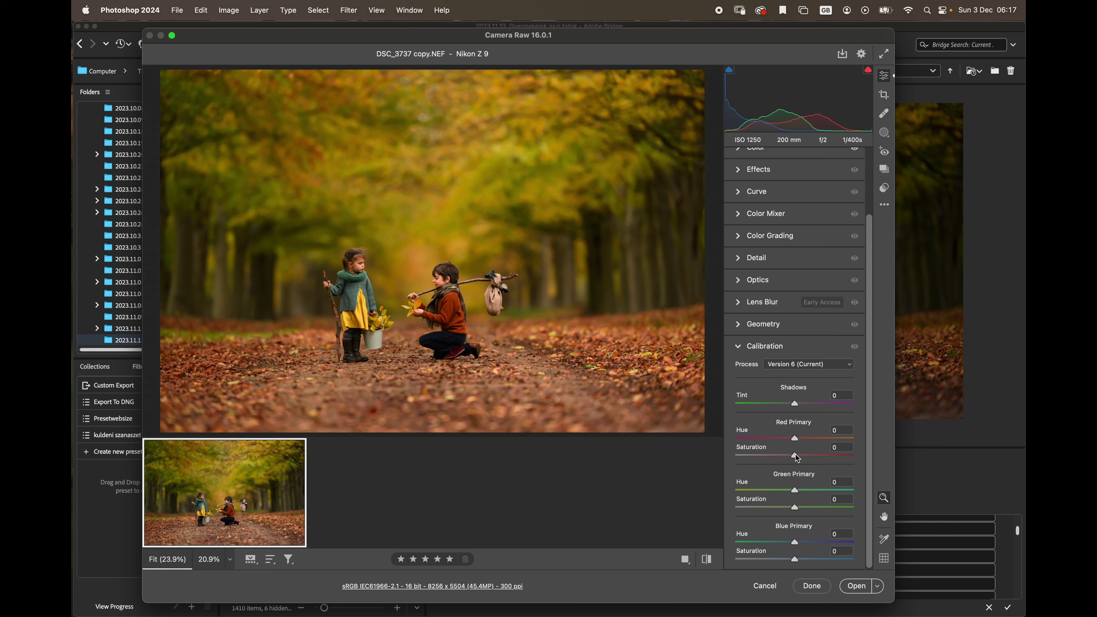
mouse_move(798, 458)
mouse_down()
mouse_move(818, 454)
mouse_move(795, 455)
mouse_up()
mouse_move(796, 509)
mouse_down()
mouse_move(825, 504)
mouse_move(795, 509)
mouse_up()
drag(797, 562, 811, 561)
click(855, 346)
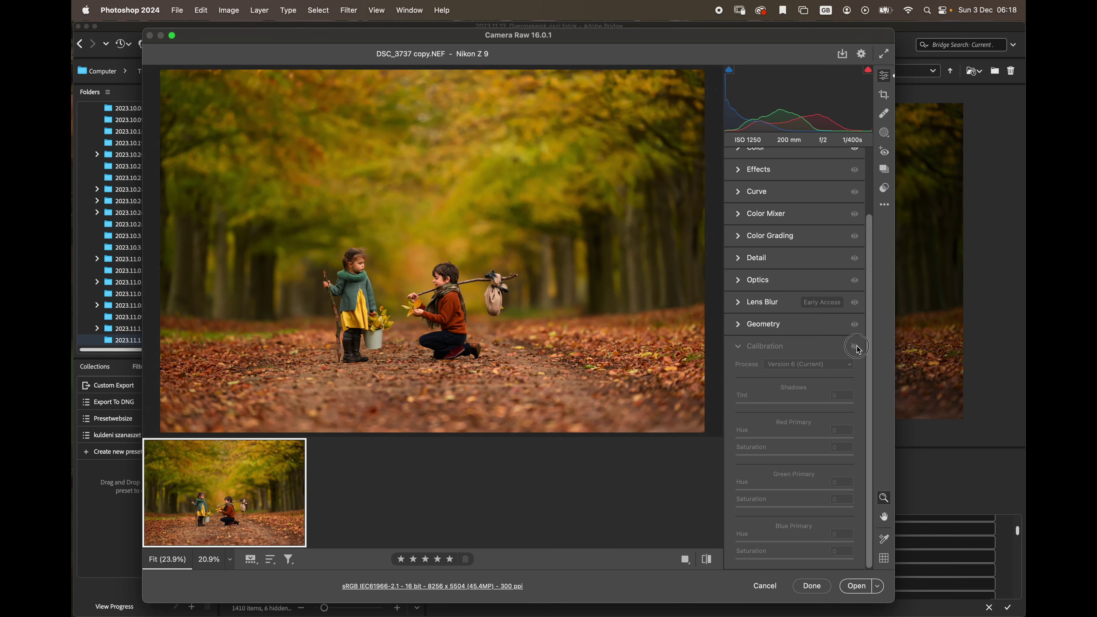
click(855, 347)
click(855, 347)
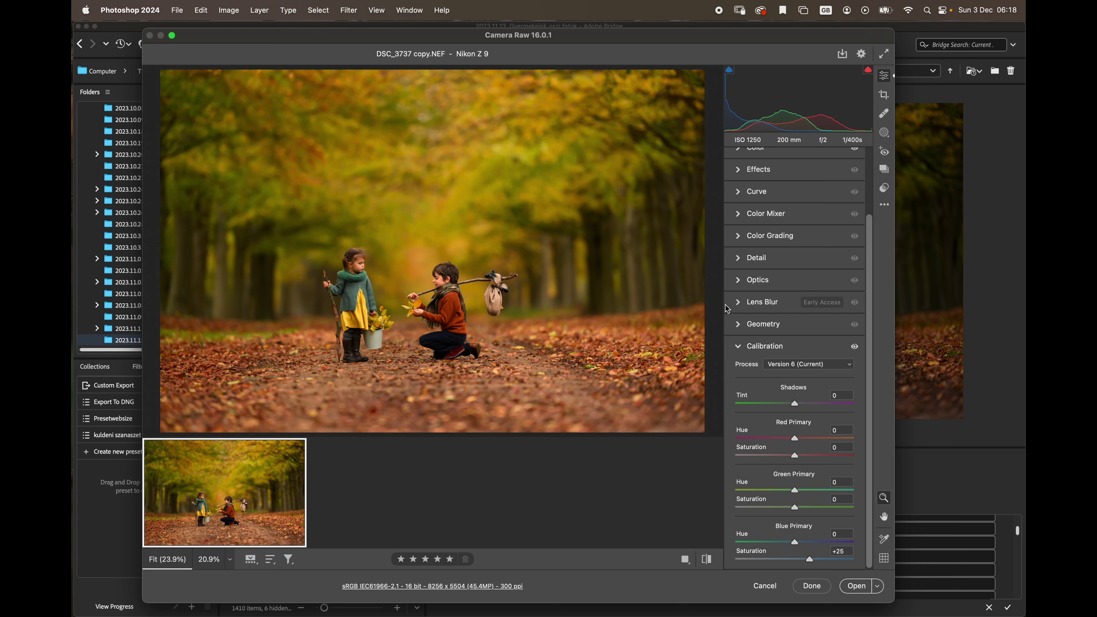
Crop the photo inward from its right edge at locked proportions to about 7431 x 4954 px, and return to the edit settings
scroll(870, 265, up, 4)
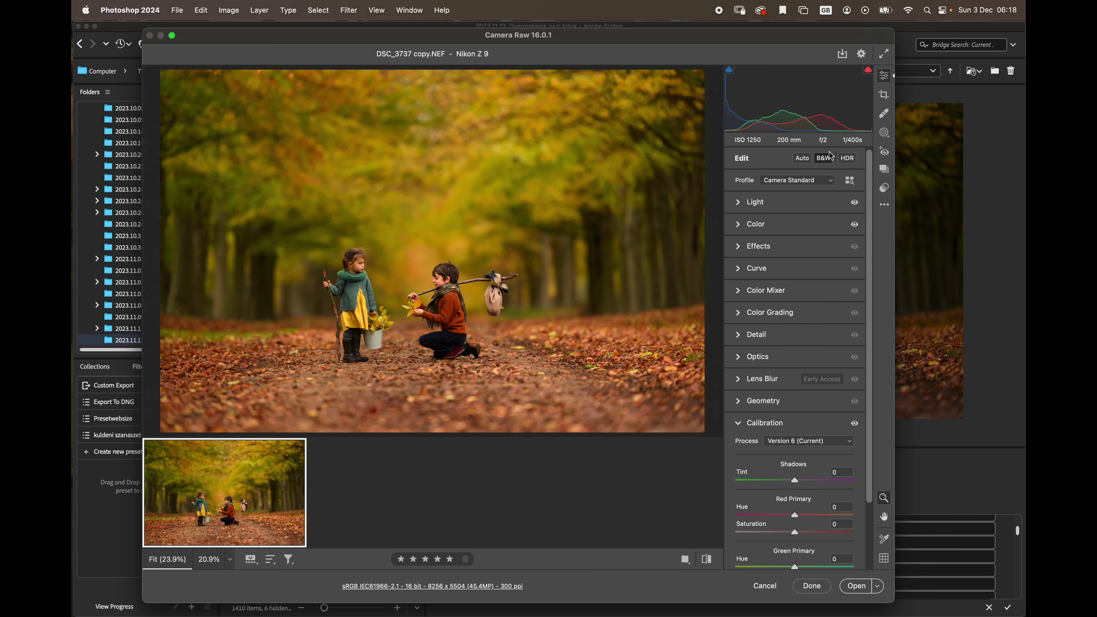
click(884, 95)
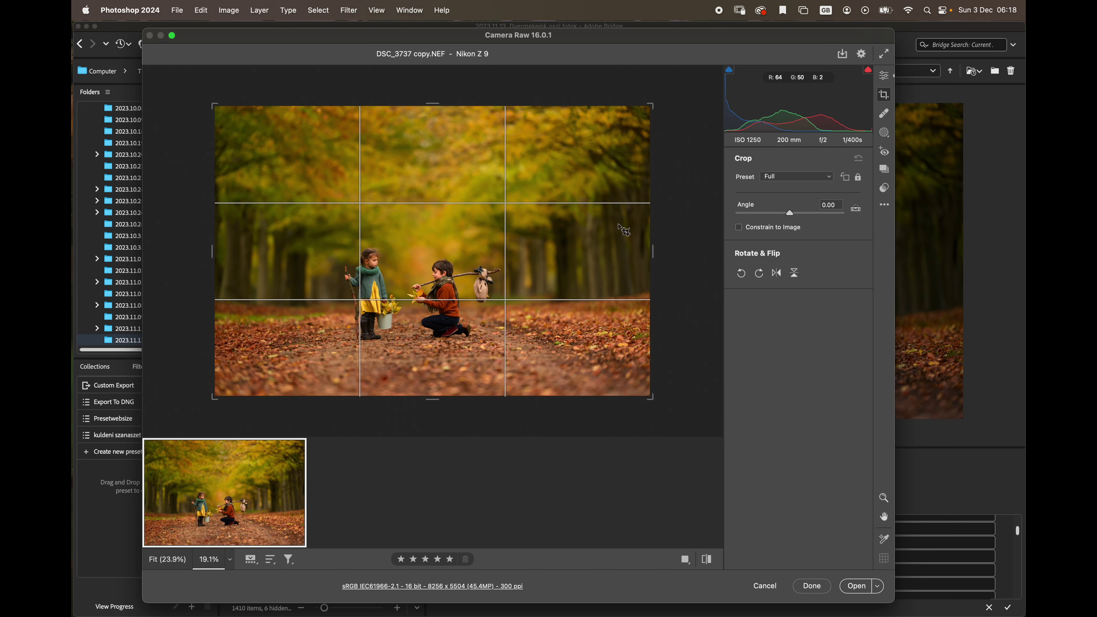
drag(652, 250, 634, 248)
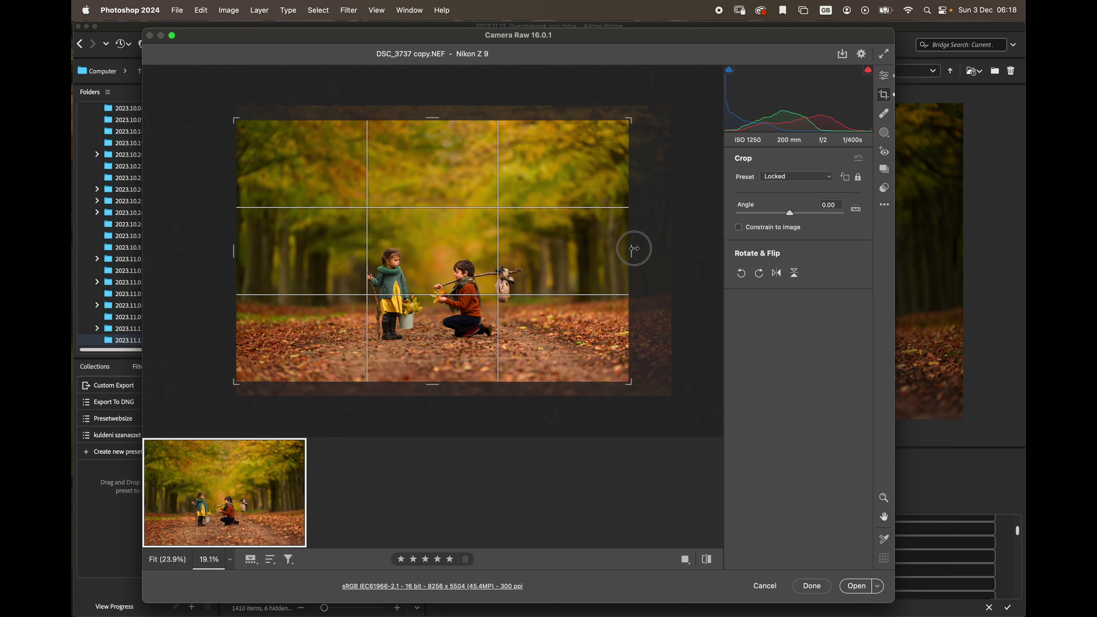
click(634, 249)
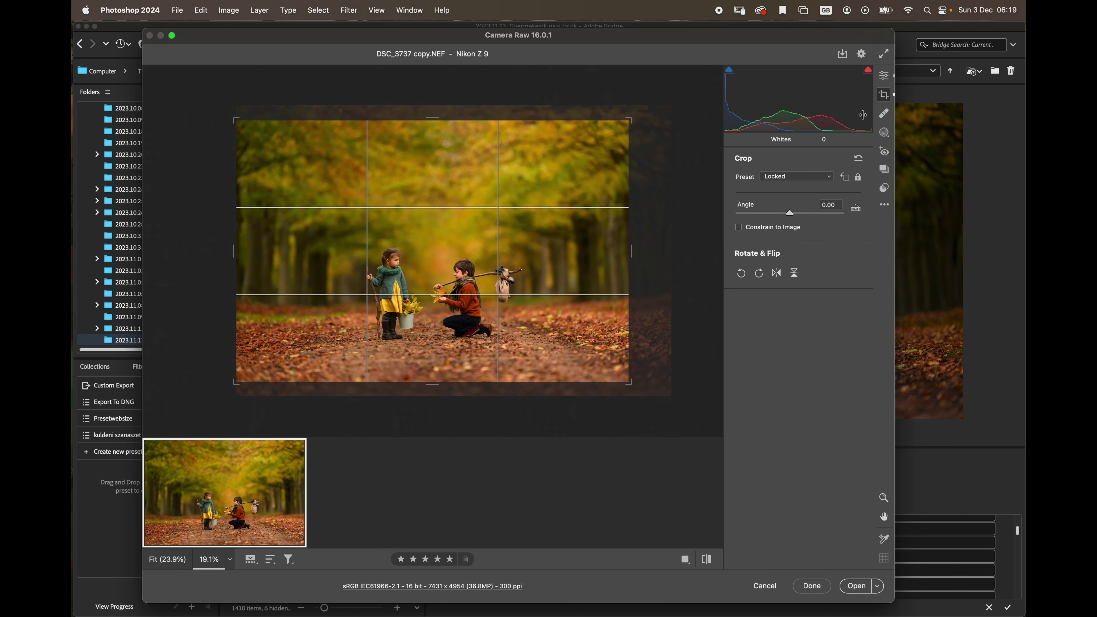
click(883, 77)
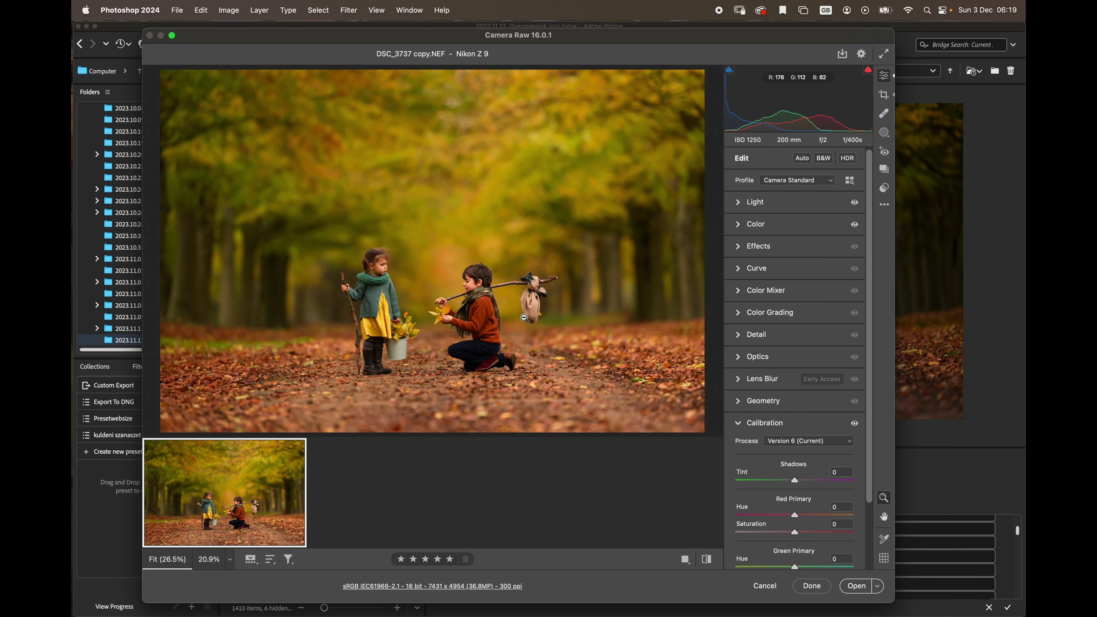
Open the developed photo in Photoshop and fit the whole image on screen
click(855, 586)
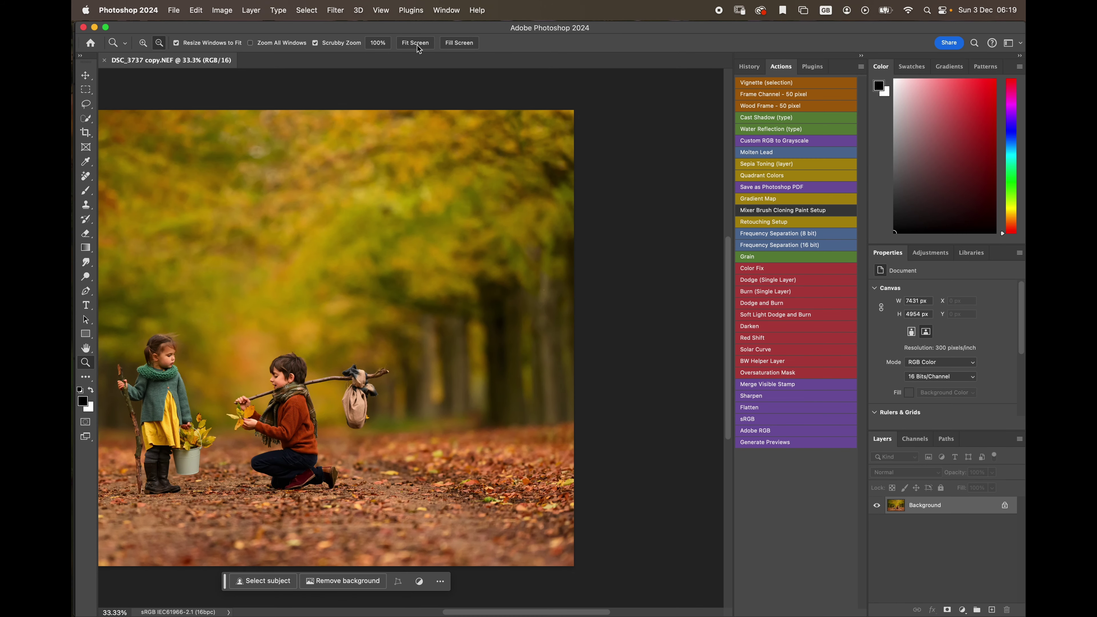
click(415, 43)
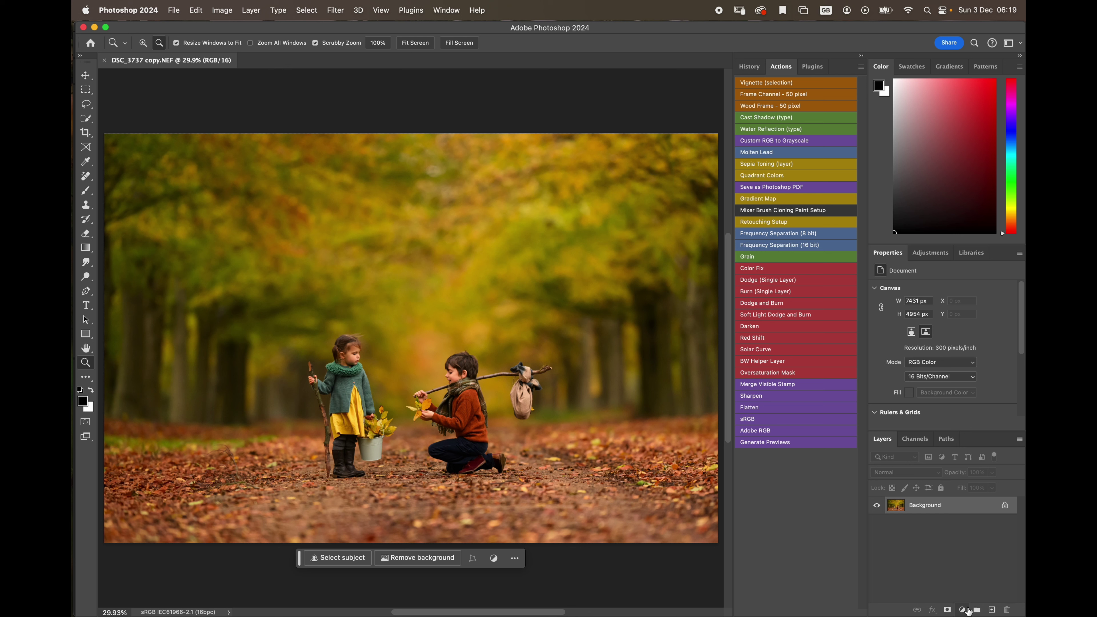
Add a Curves adjustment layer that slightly lifts the midtones, and invert its layer mask to black
drag(950, 507, 977, 506)
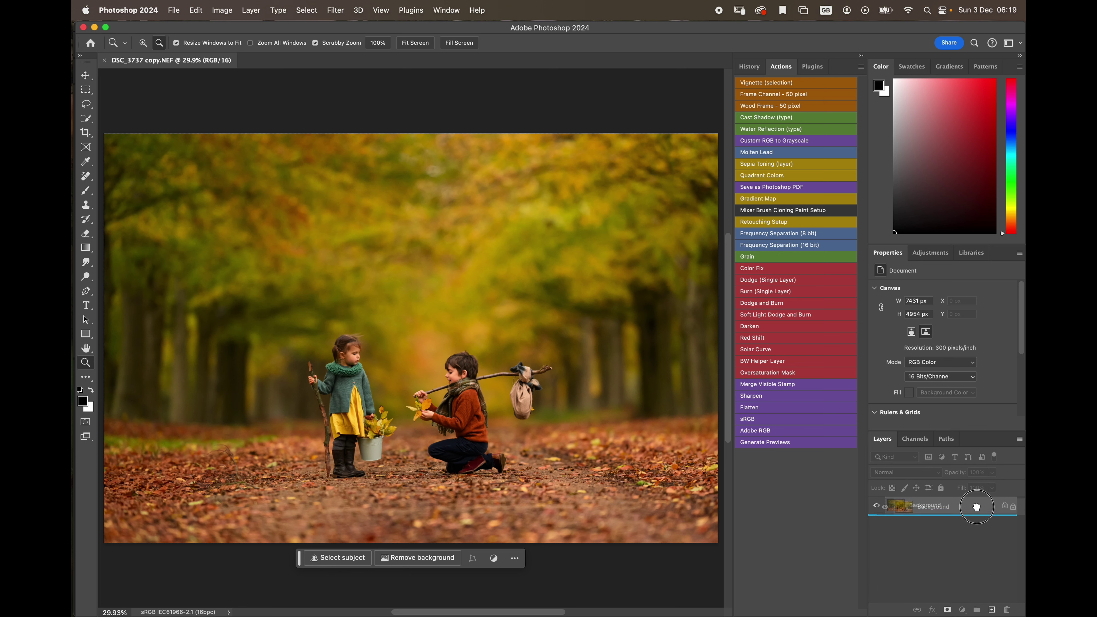
click(963, 610)
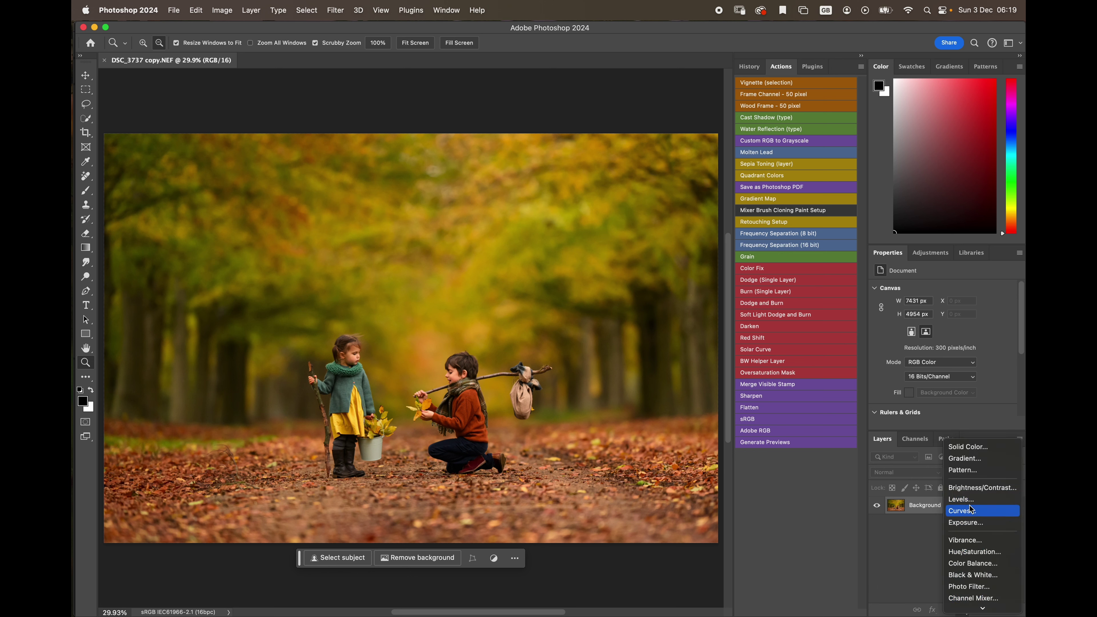
click(972, 510)
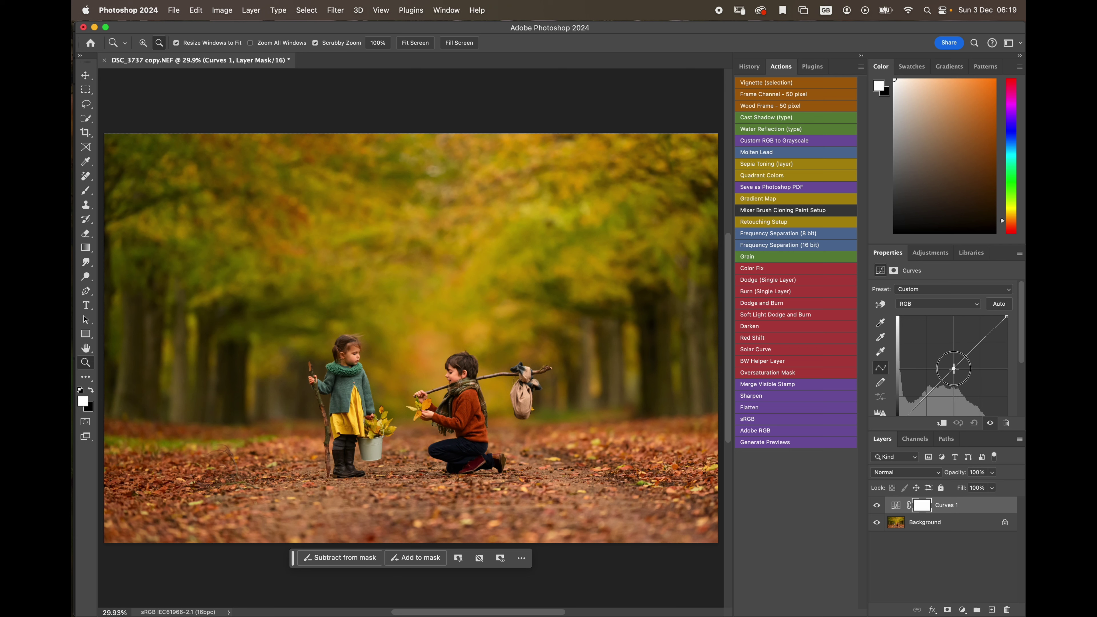
drag(954, 368, 953, 367)
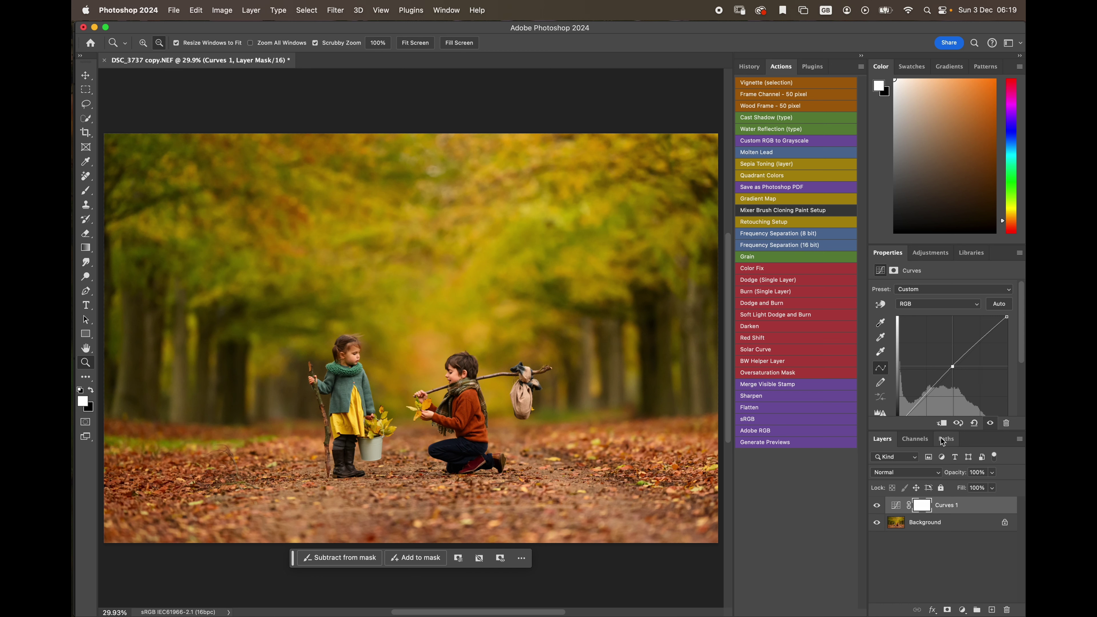
key(super+i)
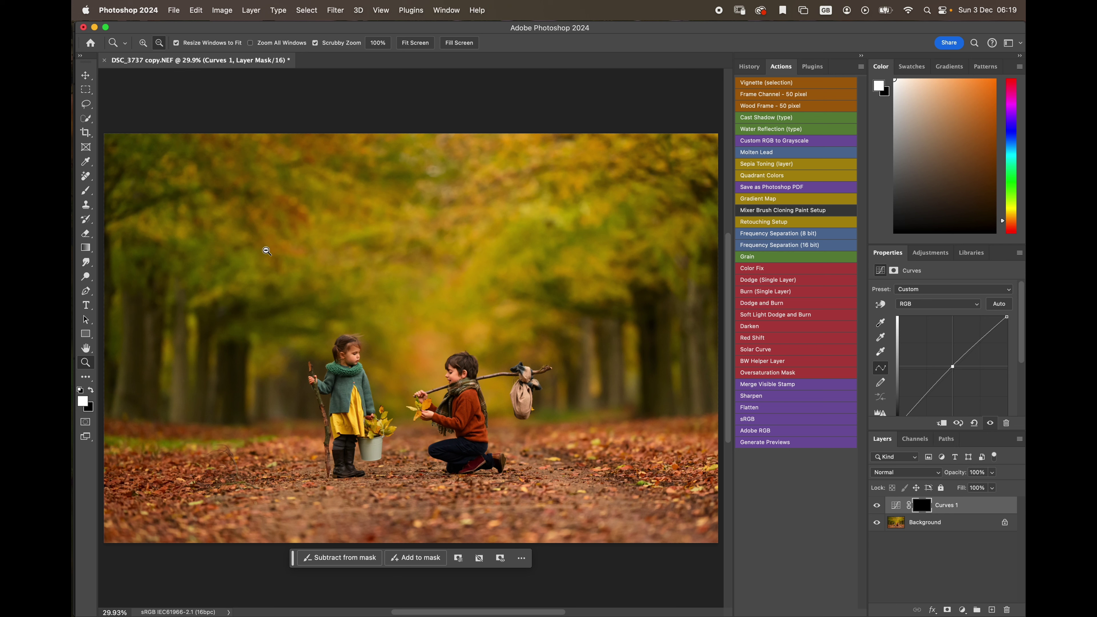
Paint white on the Curves mask over the children and centre of the photo with a soft brush of about 4463 px at 40% opacity
click(85, 191)
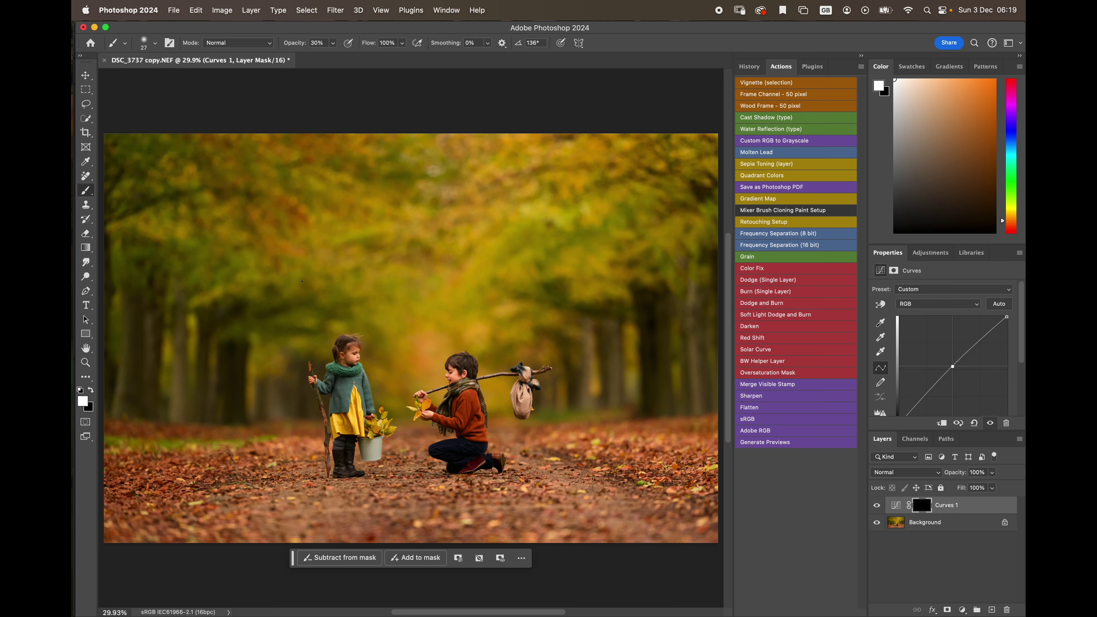
drag(395, 373, 518, 373)
drag(423, 350, 455, 351)
drag(292, 44, 297, 44)
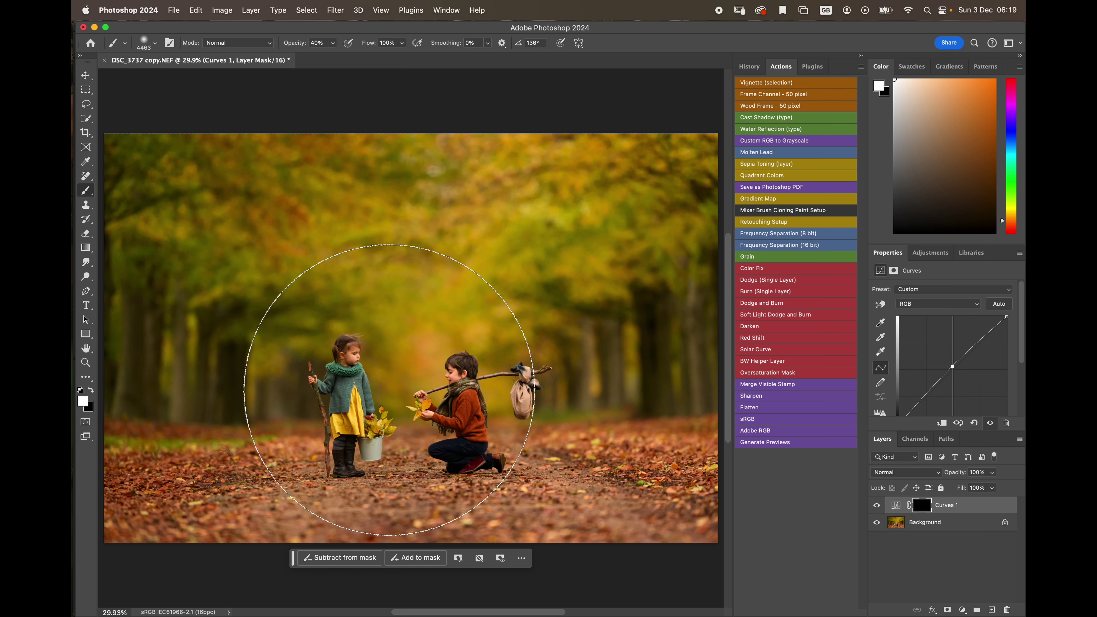
mouse_move(390, 390)
mouse_down()
mouse_move(465, 392)
mouse_move(380, 368)
mouse_move(475, 389)
mouse_up()
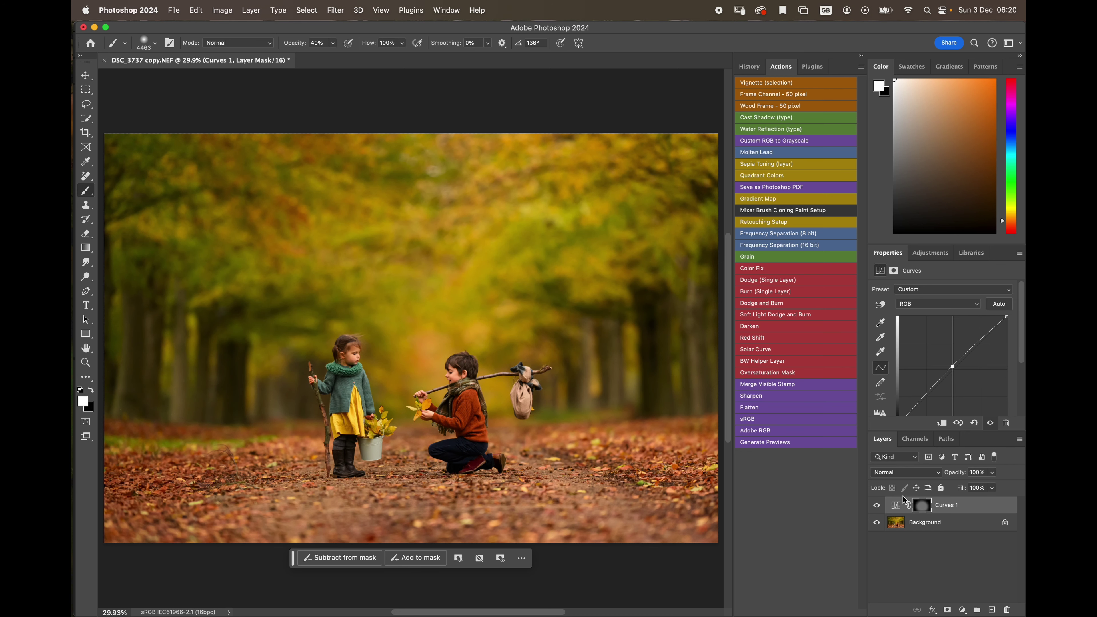
Compare the photo with and without the painted Curves adjustment
click(876, 506)
click(875, 506)
click(877, 506)
click(877, 507)
click(876, 506)
click(876, 508)
Strengthen the white centre of the Curves mask with the brush at 52% opacity, and check the result against the unadjusted photo
drag(292, 47, 298, 45)
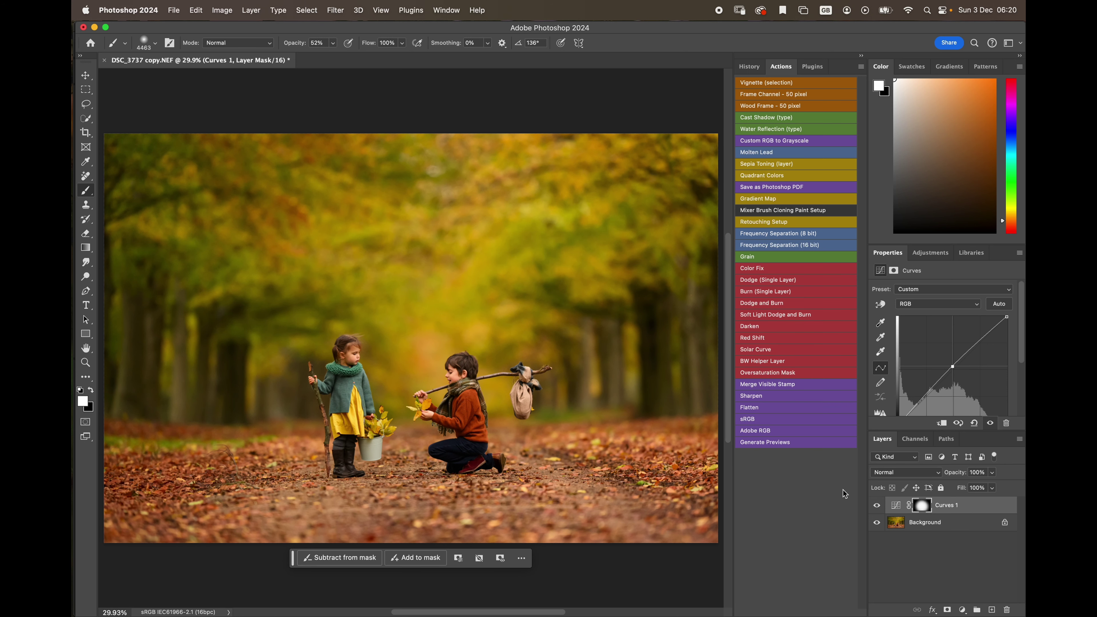
click(876, 507)
click(875, 507)
click(875, 506)
click(876, 507)
Stamp all visible layers into a new layer above the Curves layer, and open it in the Camera Raw filter
click(902, 506)
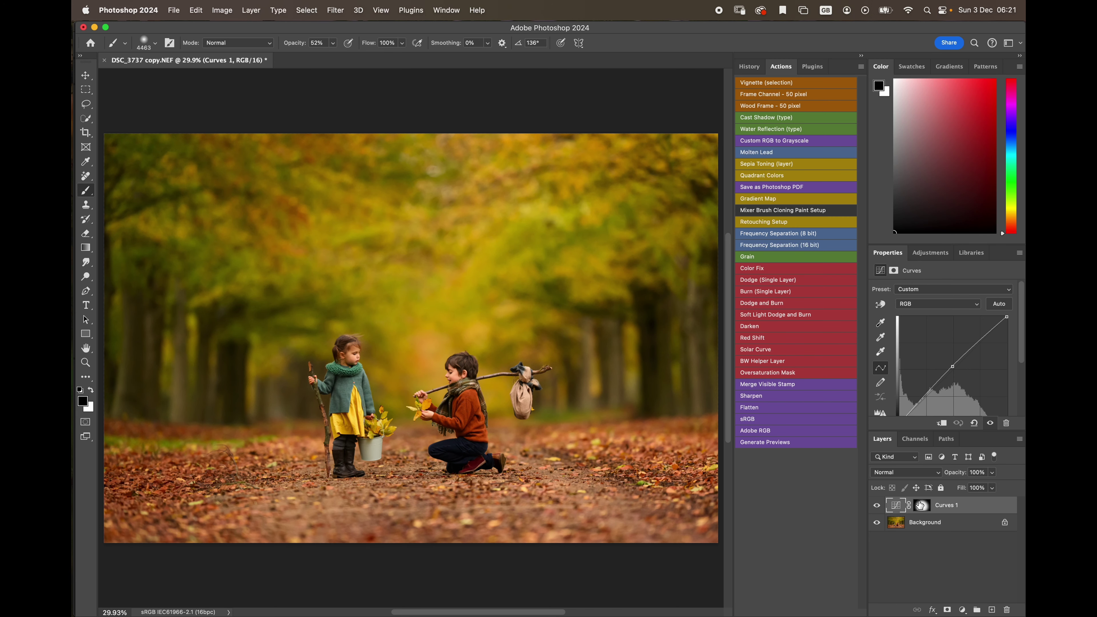
key(super+alt+shift+e)
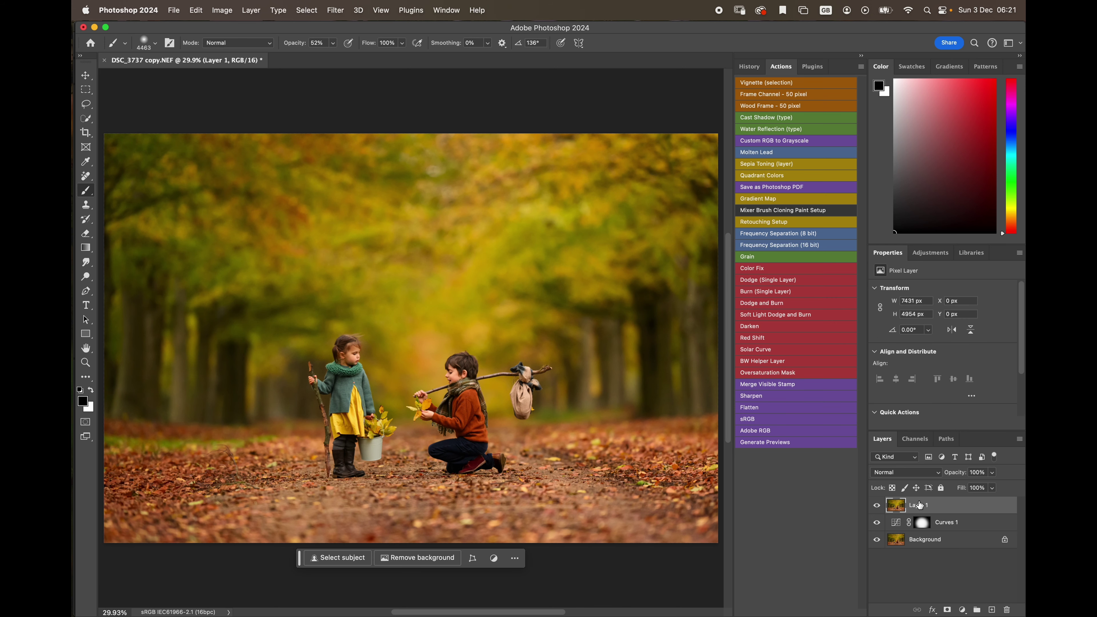
click(336, 12)
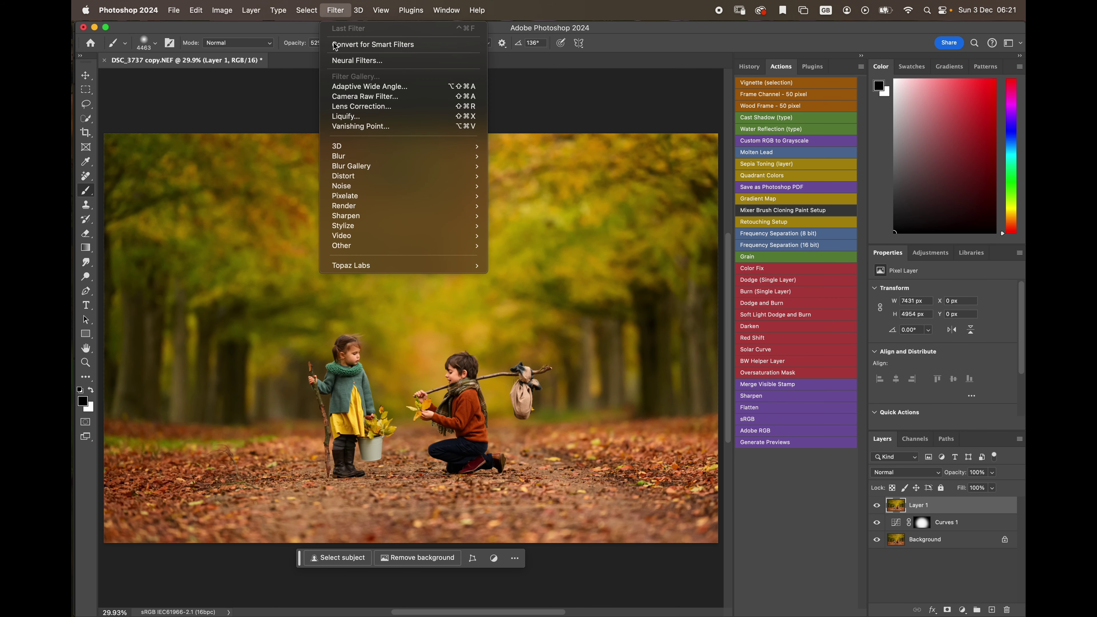
click(353, 97)
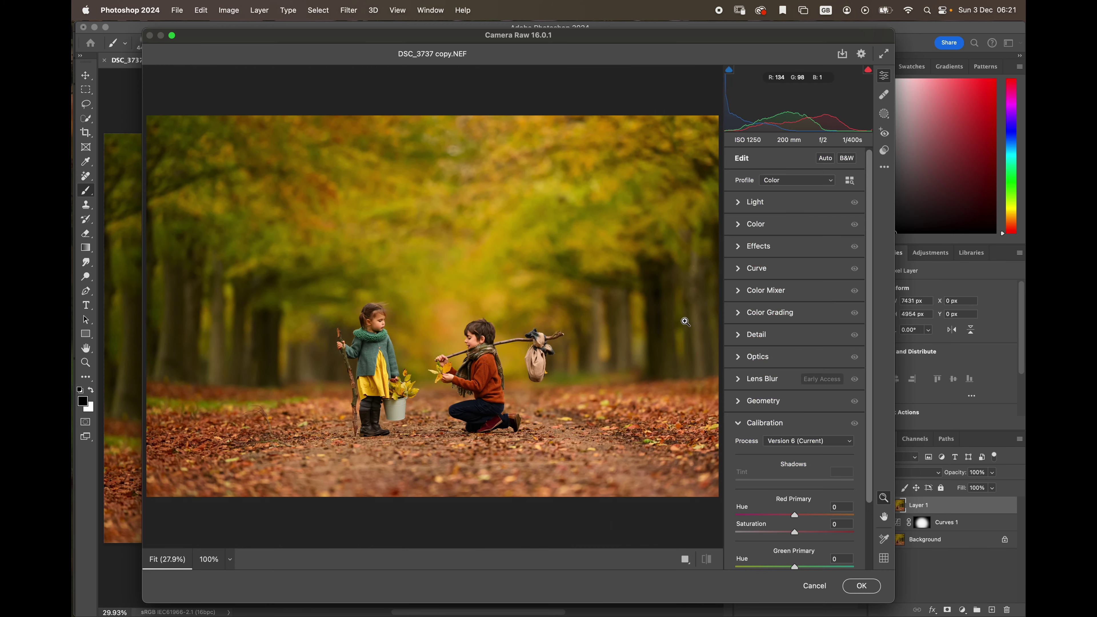
Create a Select Subject mask of the two children and invert it to cover the background
click(885, 115)
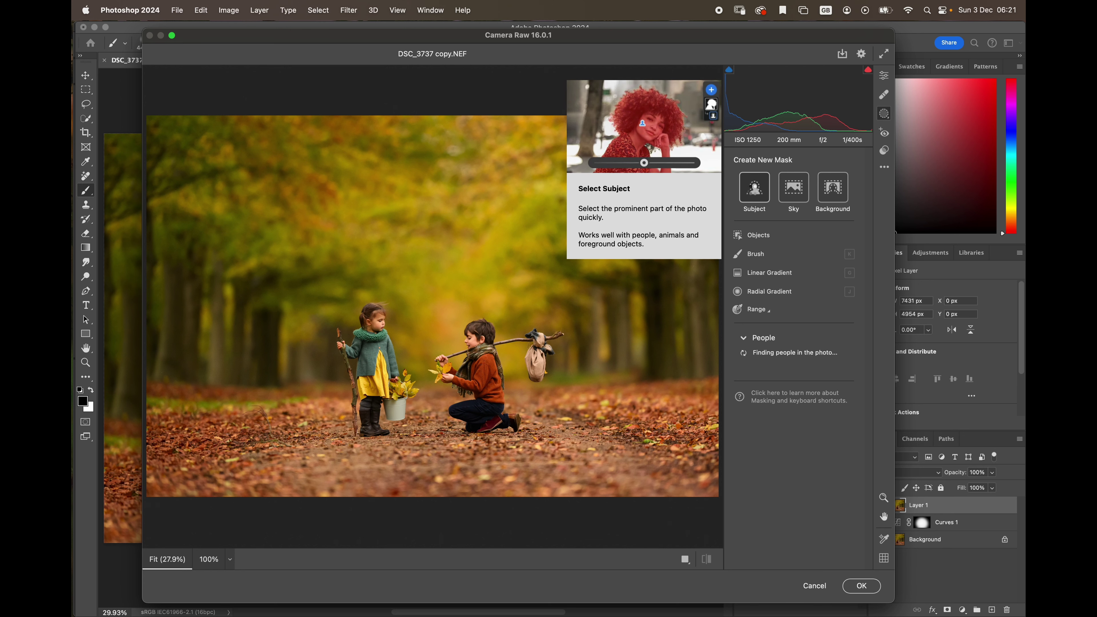
click(754, 188)
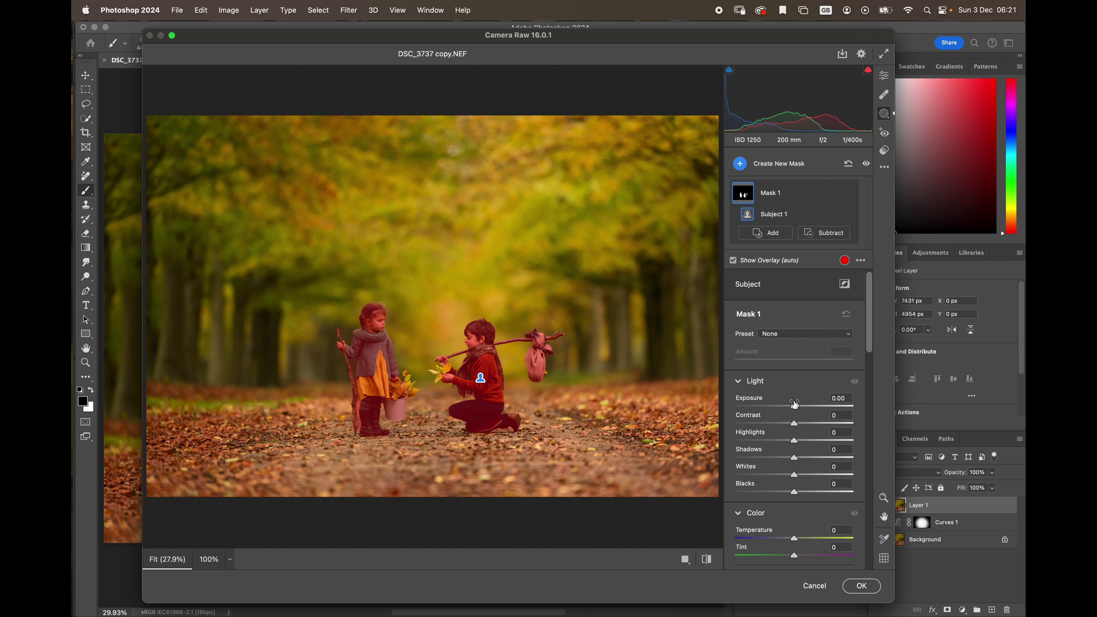
drag(869, 298, 870, 288)
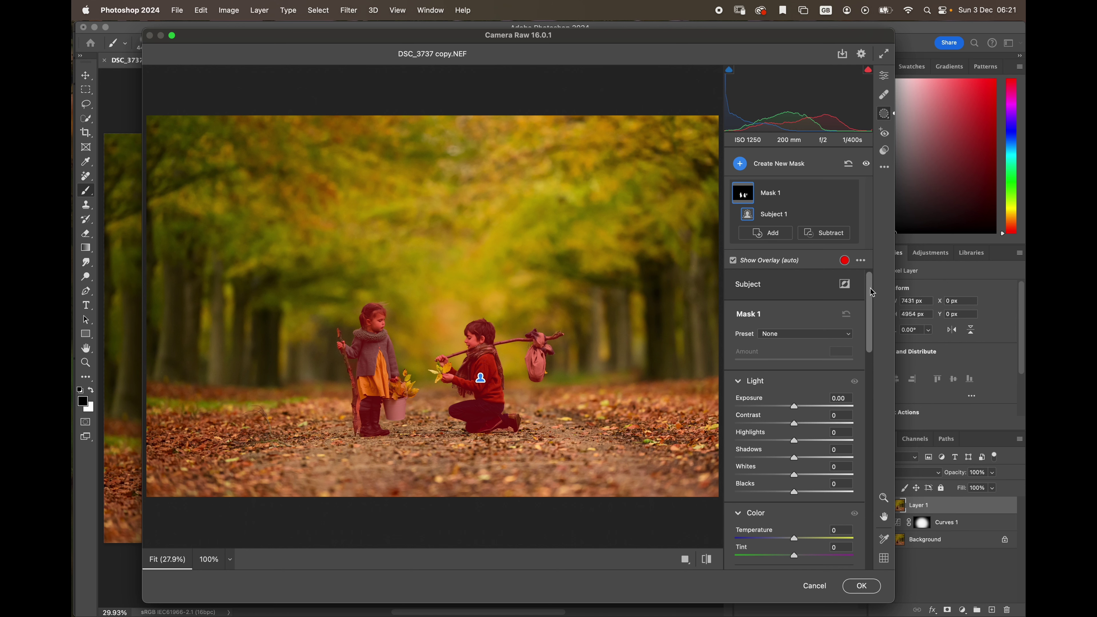
click(845, 286)
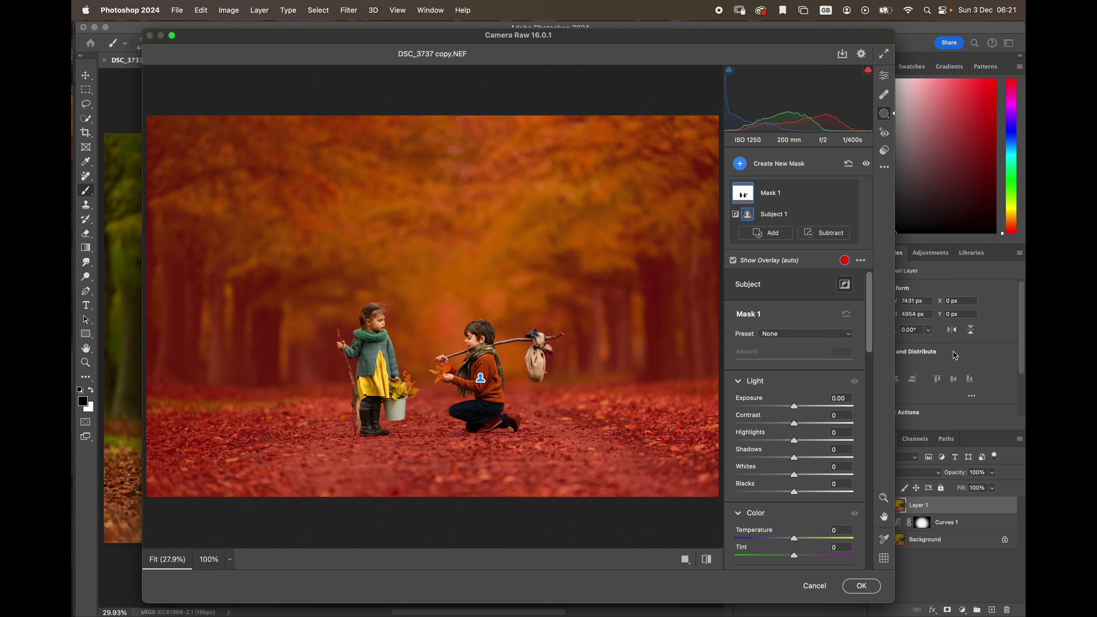
Slightly raise the midpoint of the masked background's RGB point curve
drag(869, 319, 869, 492)
click(792, 490)
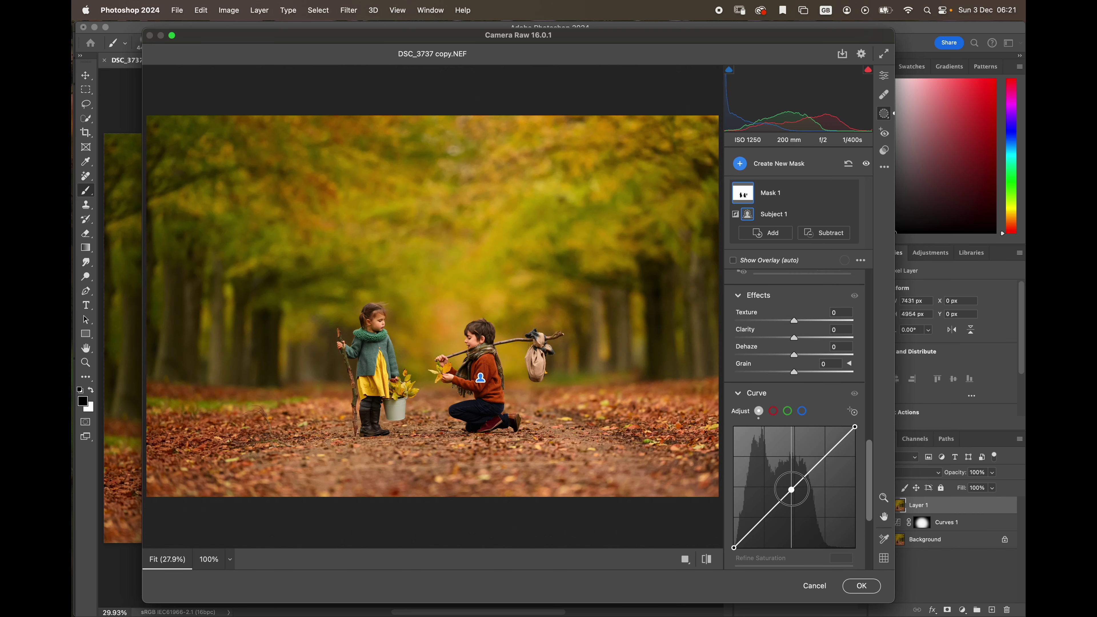
drag(791, 490, 790, 485)
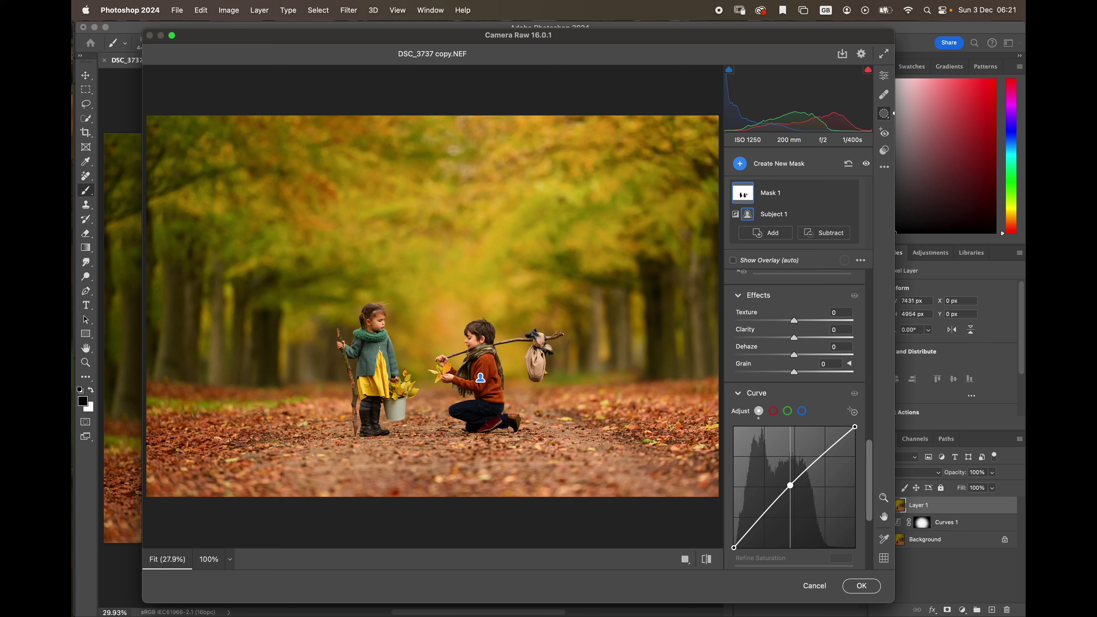
drag(790, 485, 792, 484)
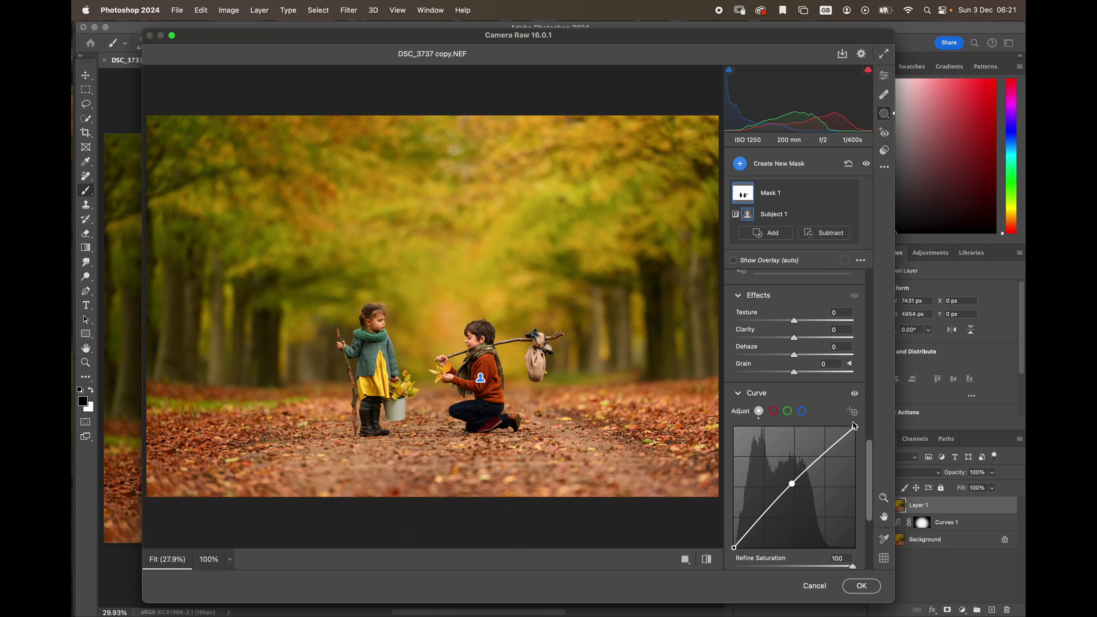
Compare the background with and without its curve, and apply the Camera Raw edits to the layer
click(855, 394)
drag(855, 394, 856, 395)
click(856, 395)
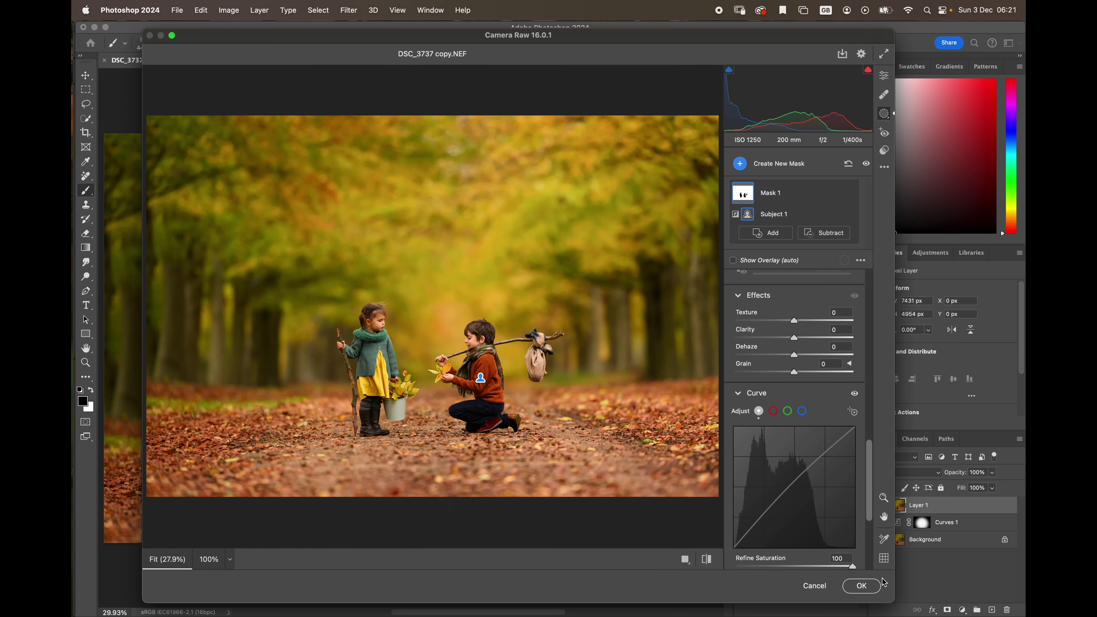
click(863, 588)
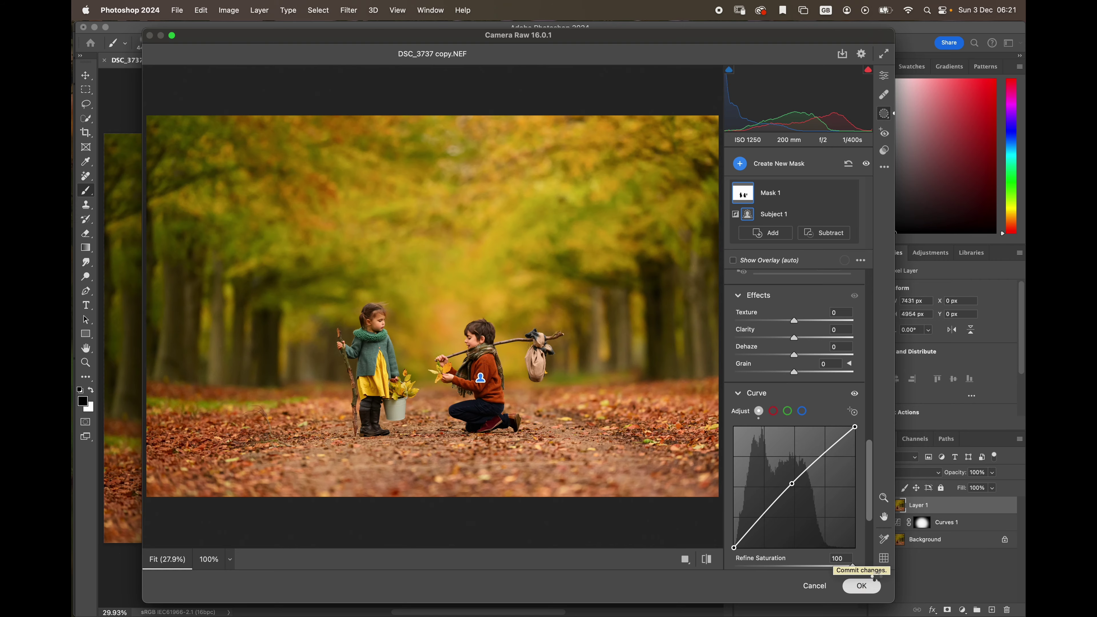
Give the stamped layer a black mask, and paint white over its centre with the large soft brush at 40% opacity
click(947, 610)
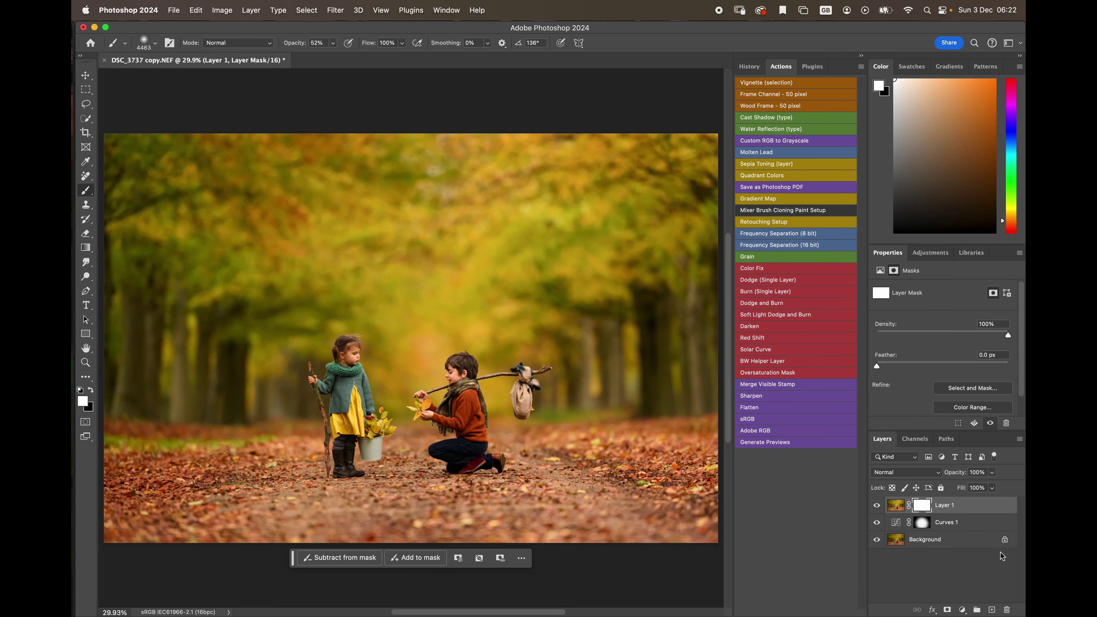
key(super+i)
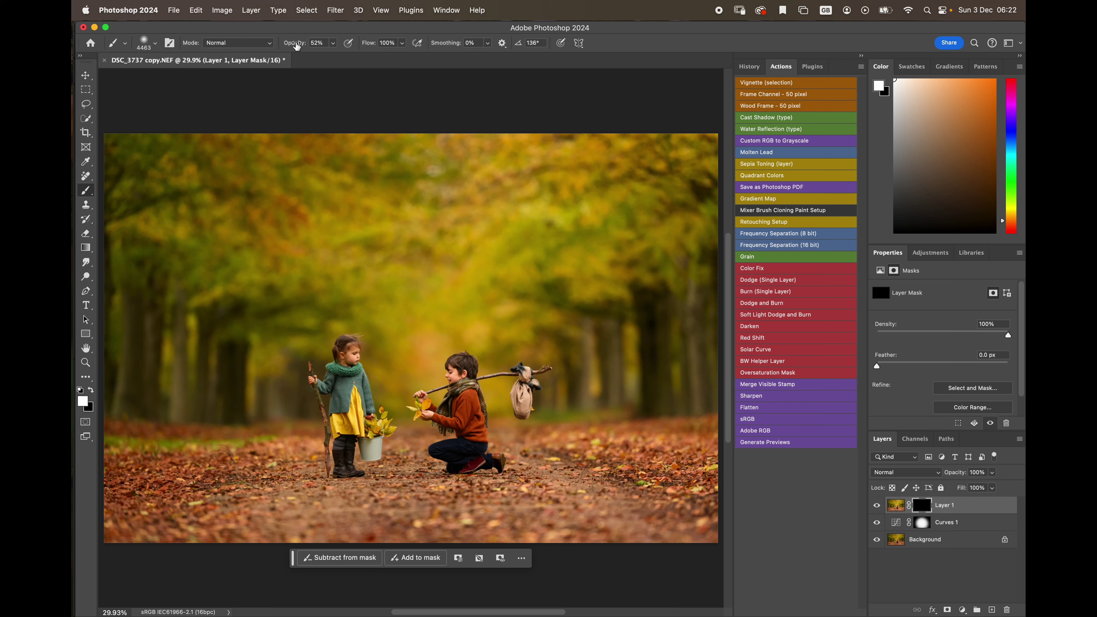
drag(297, 46, 289, 43)
mouse_move(432, 378)
mouse_down()
mouse_move(398, 369)
mouse_move(441, 380)
mouse_move(402, 373)
mouse_move(432, 379)
mouse_up()
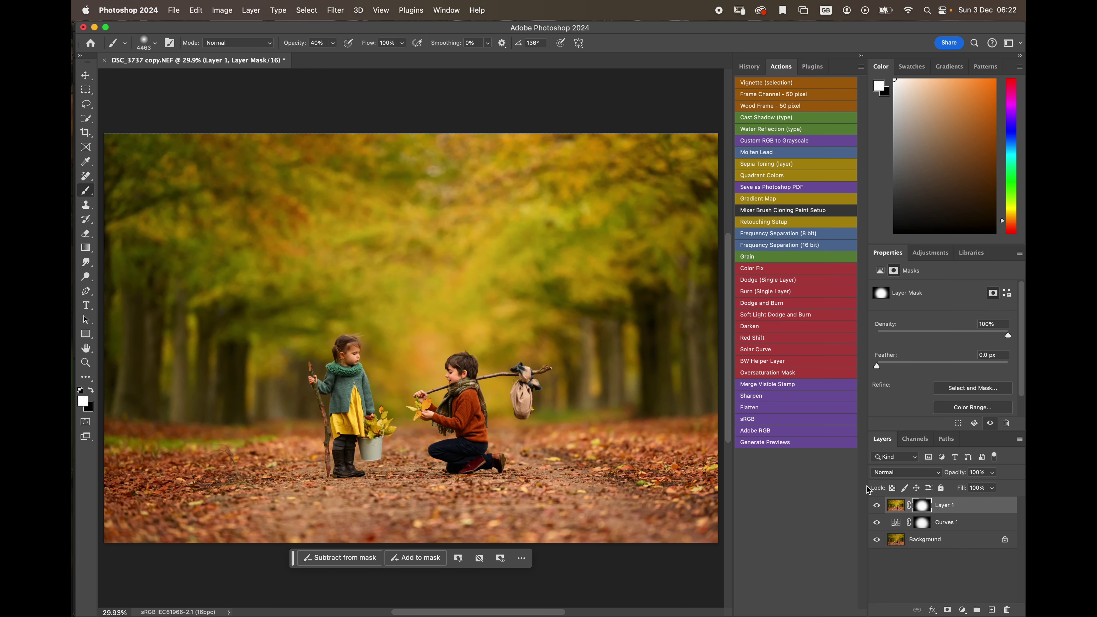
Compare the photo with and without the masked Camera Raw layer, examining the light behind the children
click(878, 506)
click(877, 507)
click(876, 506)
click(876, 507)
click(876, 507)
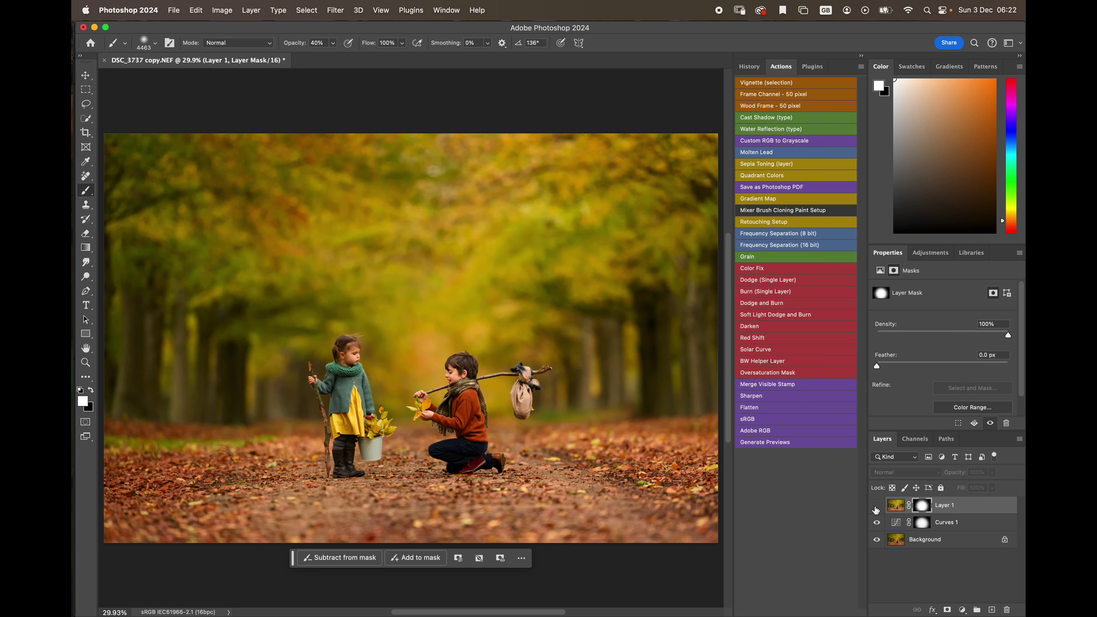
click(876, 506)
click(876, 508)
click(875, 508)
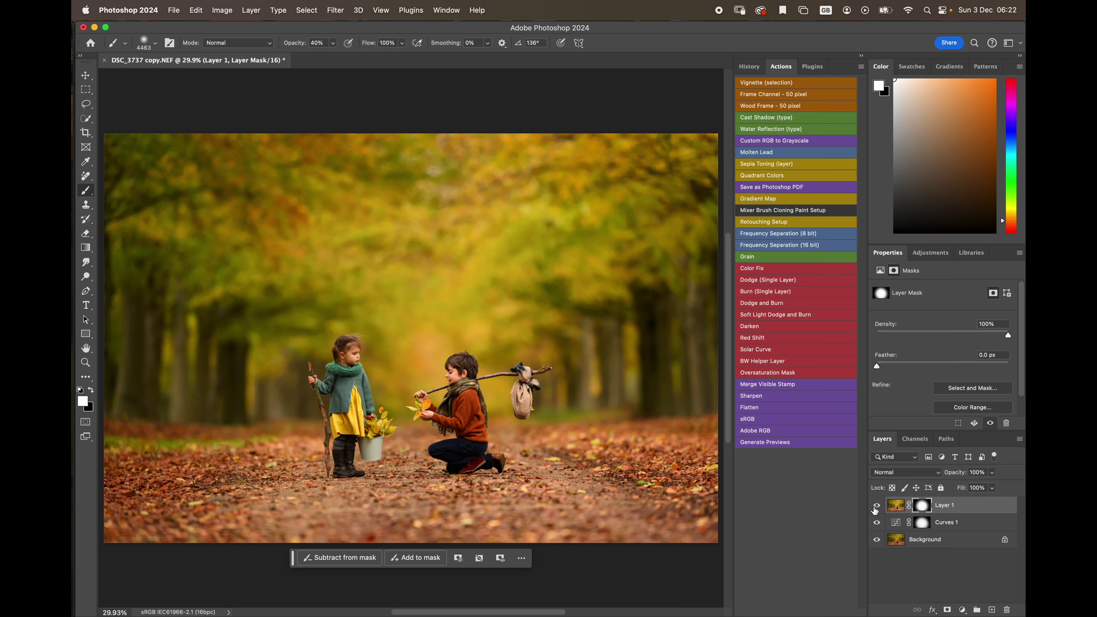
click(875, 510)
click(874, 510)
click(877, 508)
click(877, 508)
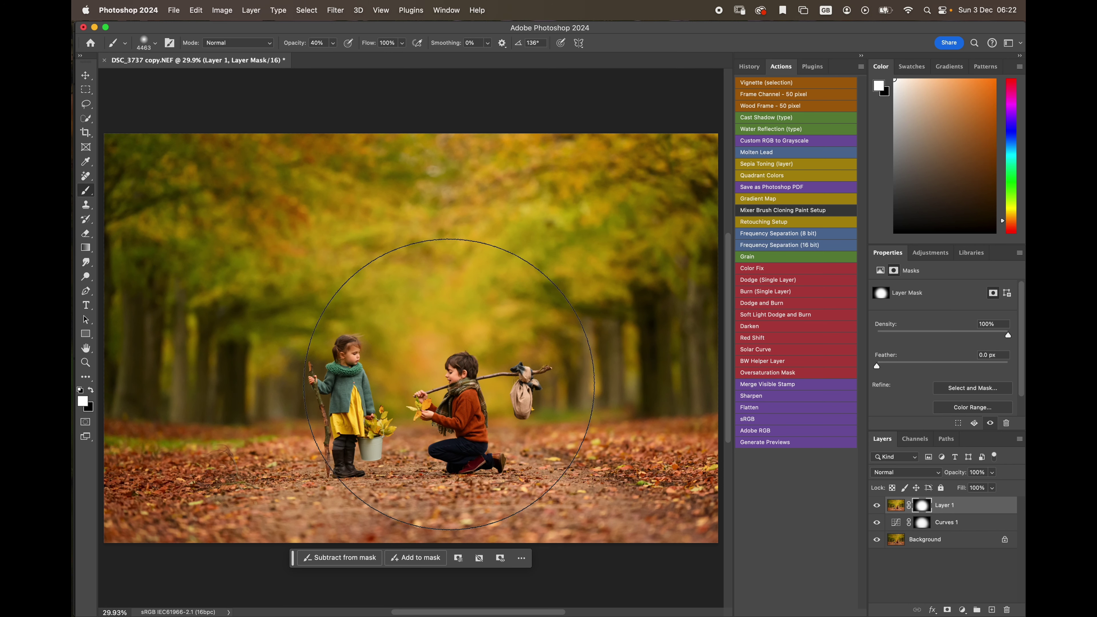
click(877, 505)
click(877, 506)
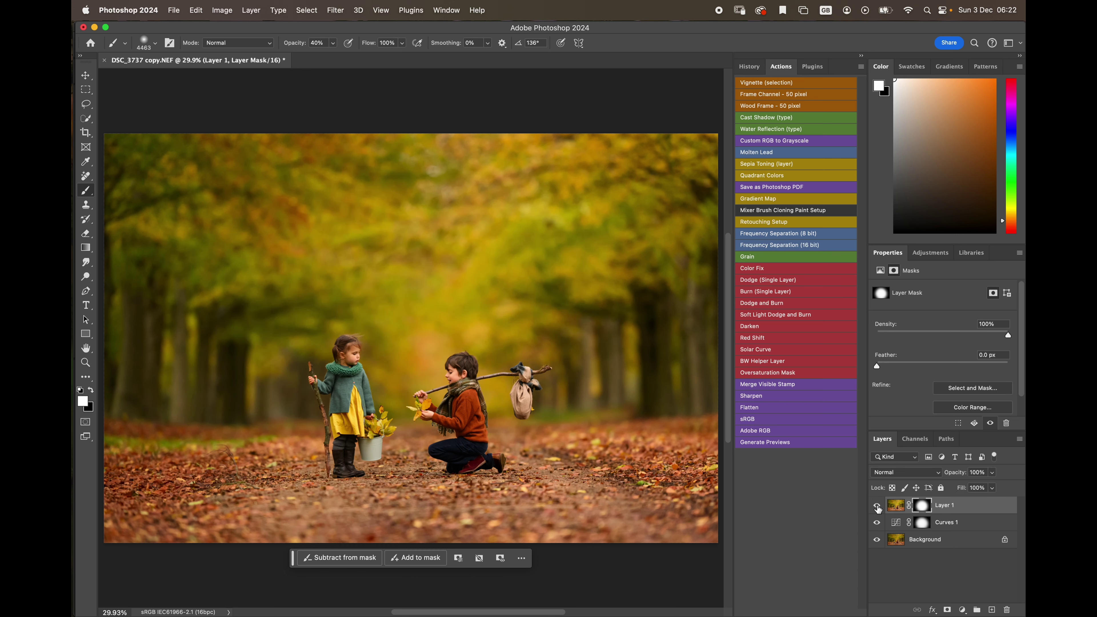
click(877, 506)
click(877, 506)
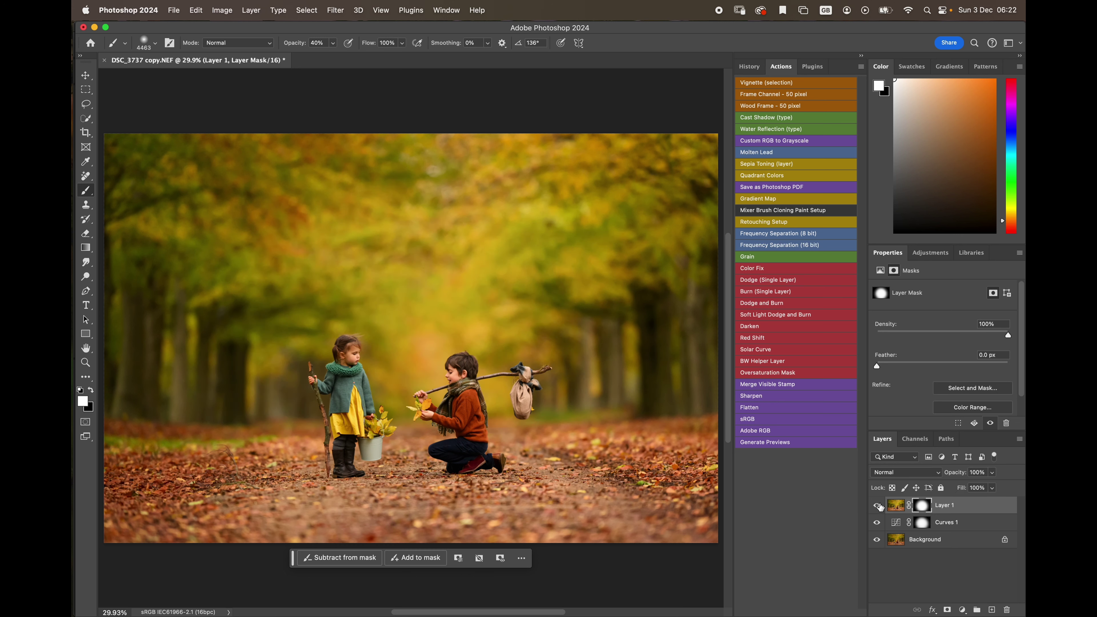
click(878, 506)
click(877, 506)
click(877, 506)
click(877, 505)
click(877, 506)
click(876, 506)
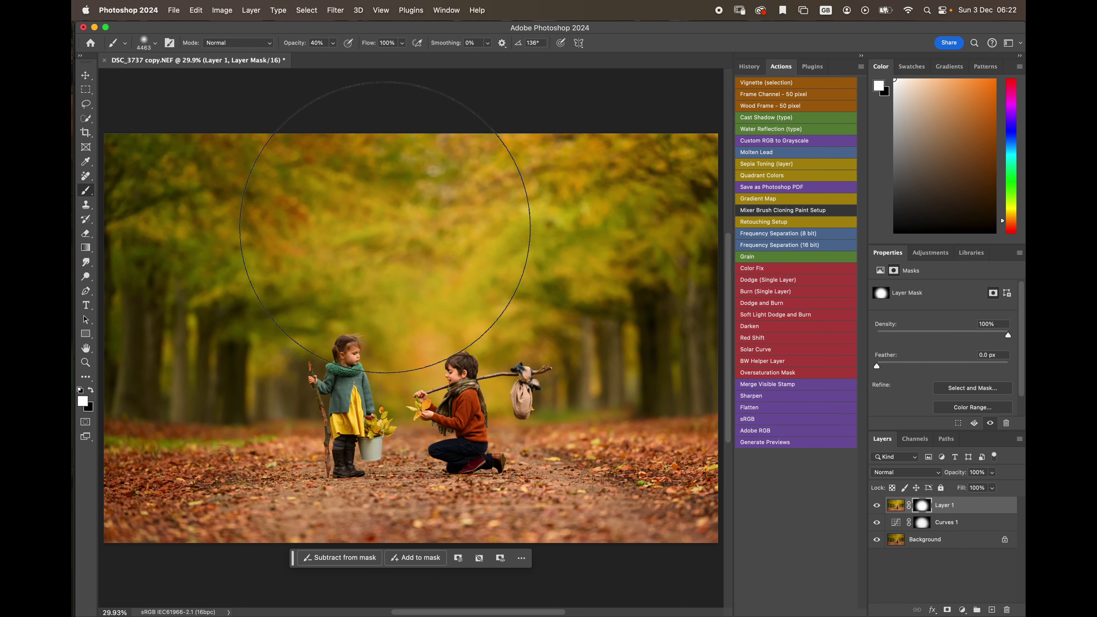
Run the Dodge and Burn action with the stamped layer's image selected
click(896, 505)
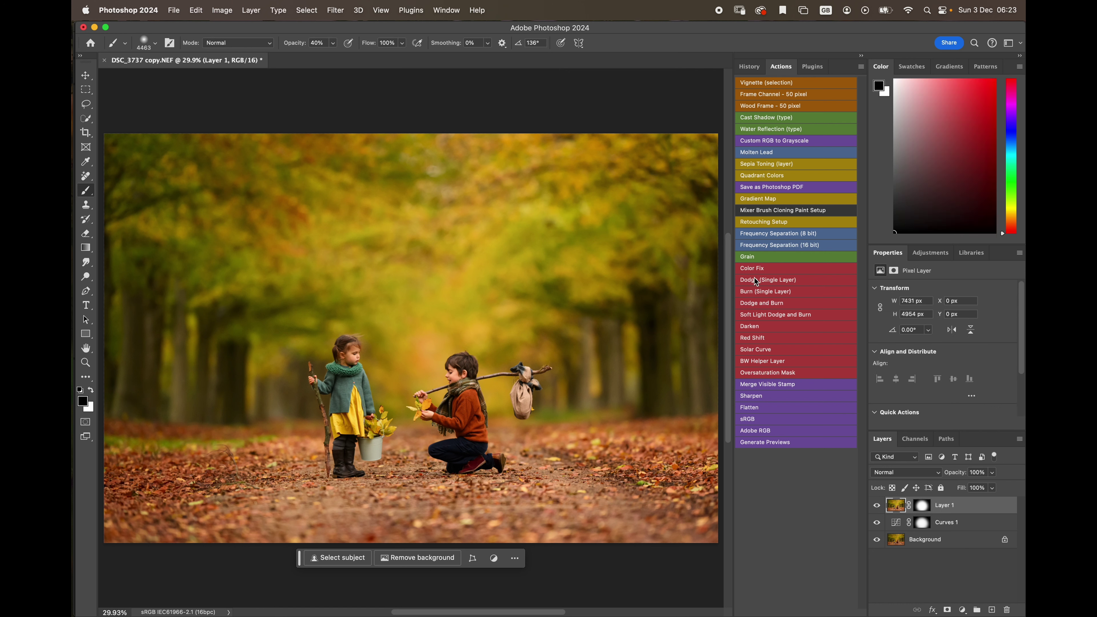
click(766, 303)
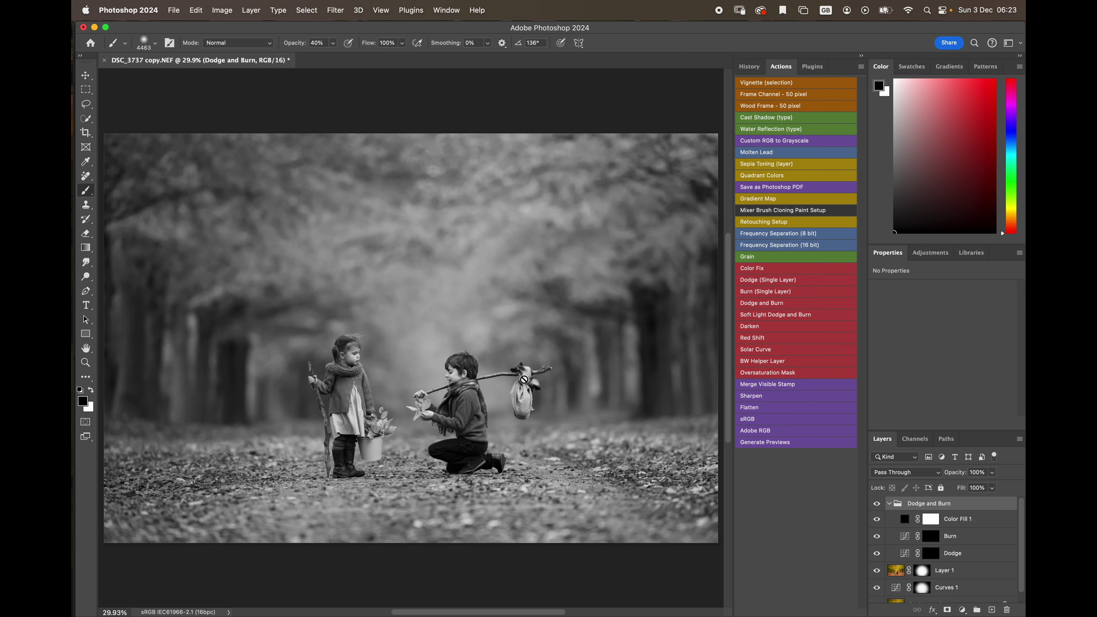
Select the Dodge layer's mask, and set the brush to 100% opacity and 3% flow
click(86, 361)
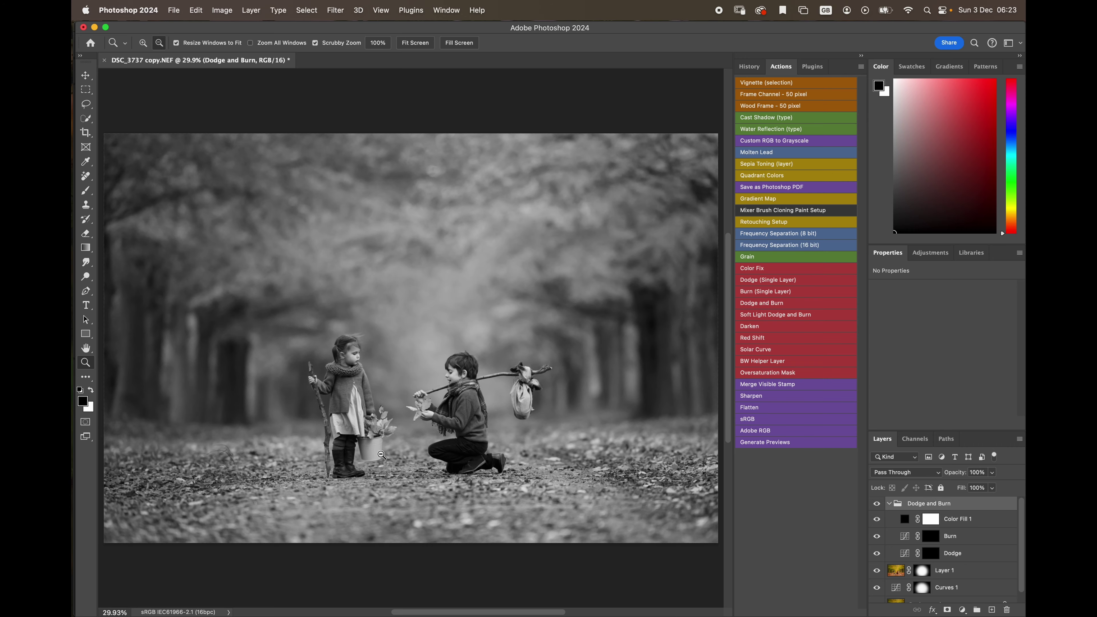
drag(359, 457, 398, 454)
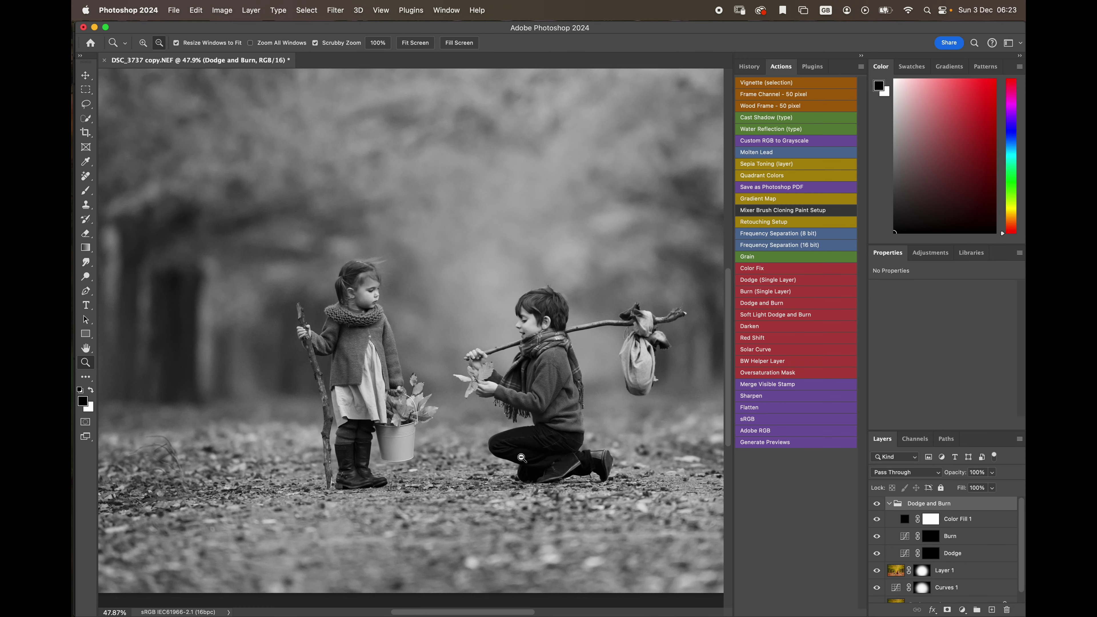
drag(531, 455, 580, 467)
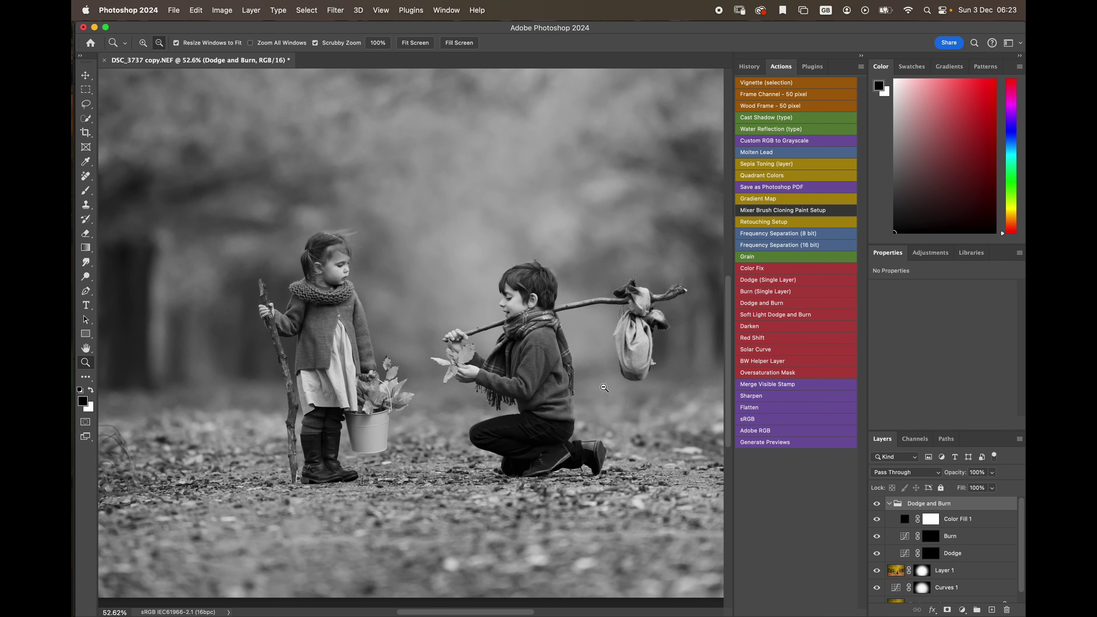
drag(626, 376, 641, 376)
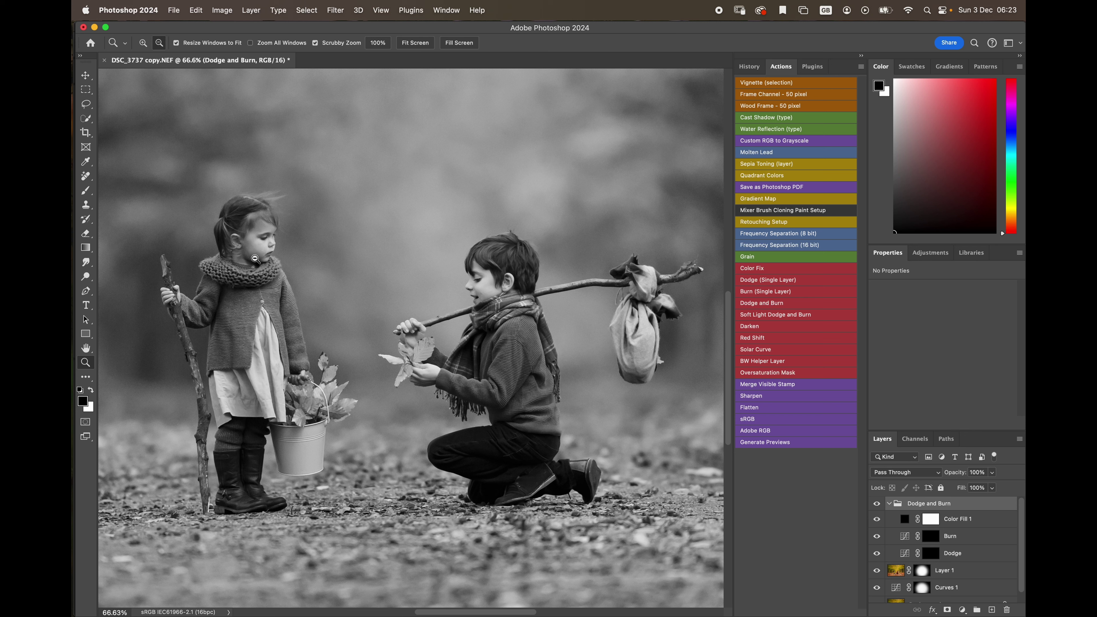
click(931, 554)
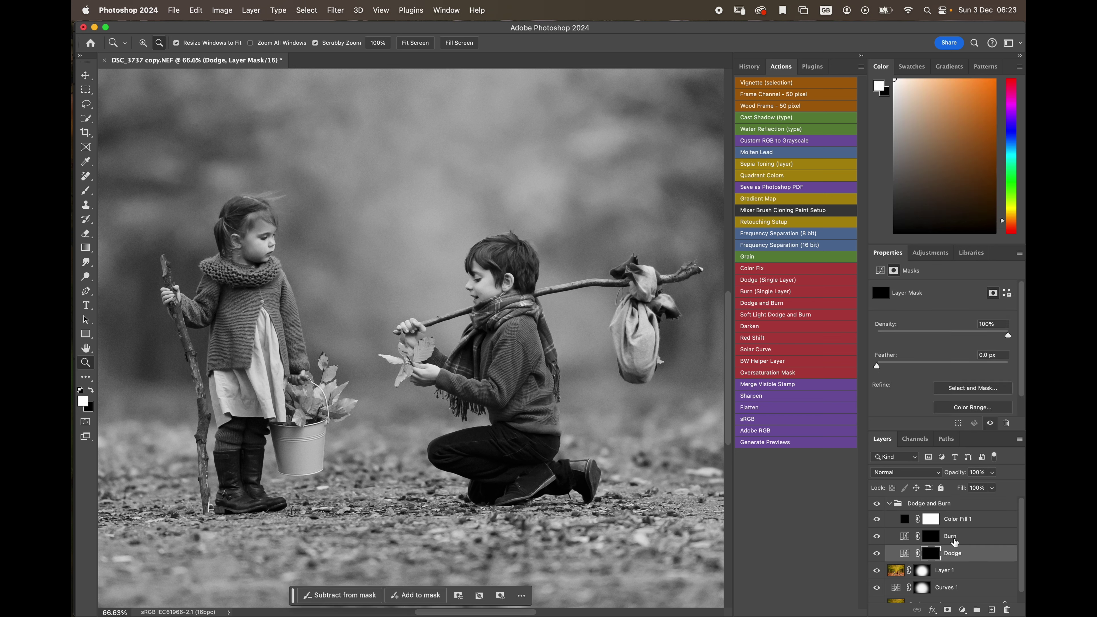
click(86, 190)
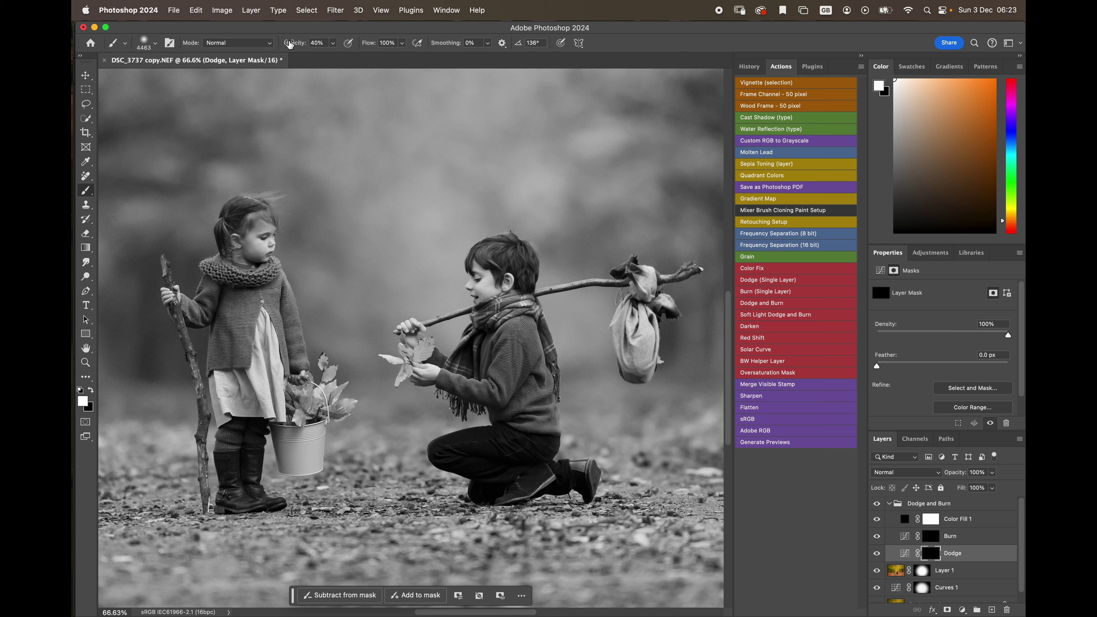
drag(290, 45, 346, 42)
drag(370, 44, 318, 42)
Shrink the brush to about 70 pixels, and paint white on the Dodge mask over the girl's cardigan and dress
drag(442, 328, 199, 317)
drag(297, 324, 202, 328)
drag(270, 322, 202, 321)
drag(231, 314, 203, 319)
drag(211, 283, 205, 284)
key(])
key(])
key(])
key(])
key(])
key(])
mouse_move(231, 304)
mouse_down()
mouse_move(248, 320)
mouse_move(237, 359)
mouse_move(240, 331)
mouse_move(223, 320)
mouse_move(218, 377)
mouse_up()
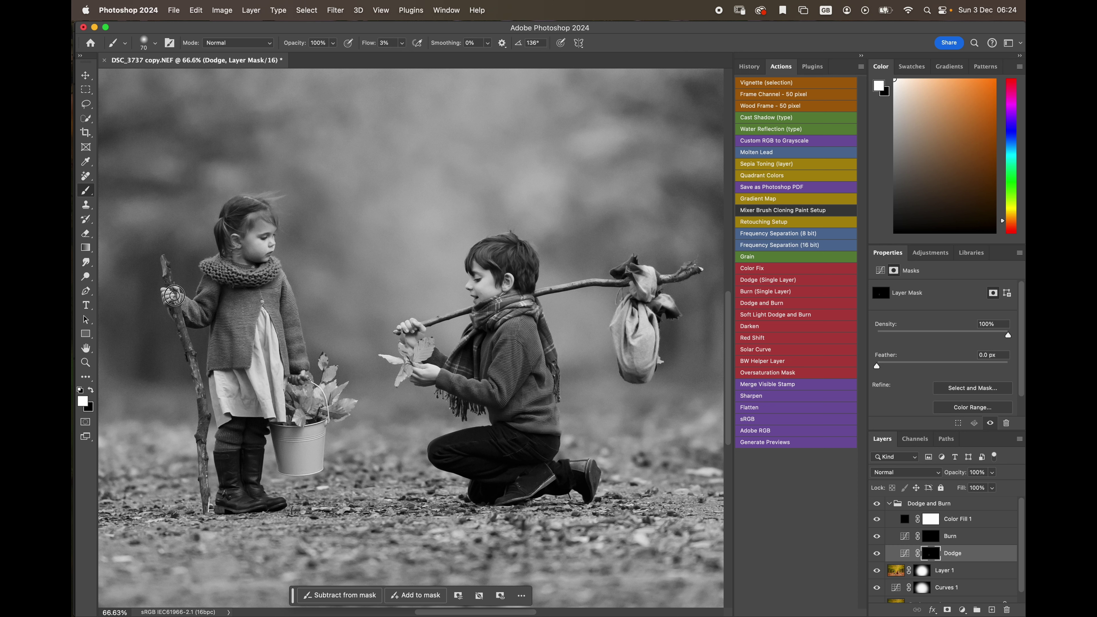
Dodge the girl's hand on the stick, and brighten from her sleeve across to her hand above the bucket with a smaller brush
ctrl+alt+drag(169, 268, 161, 266)
drag(164, 262, 164, 264)
mouse_move(174, 302)
mouse_down()
mouse_move(204, 404)
mouse_move(204, 393)
mouse_move(207, 504)
mouse_move(241, 445)
mouse_move(222, 443)
mouse_move(234, 445)
mouse_move(234, 423)
mouse_move(253, 415)
mouse_move(262, 442)
mouse_move(254, 423)
mouse_move(286, 422)
mouse_move(298, 429)
mouse_move(287, 433)
mouse_move(296, 458)
mouse_move(316, 431)
mouse_move(314, 450)
mouse_move(297, 428)
mouse_move(339, 391)
mouse_move(331, 373)
mouse_move(323, 368)
mouse_move(301, 389)
mouse_up()
ctrl+alt+drag(303, 376, 291, 379)
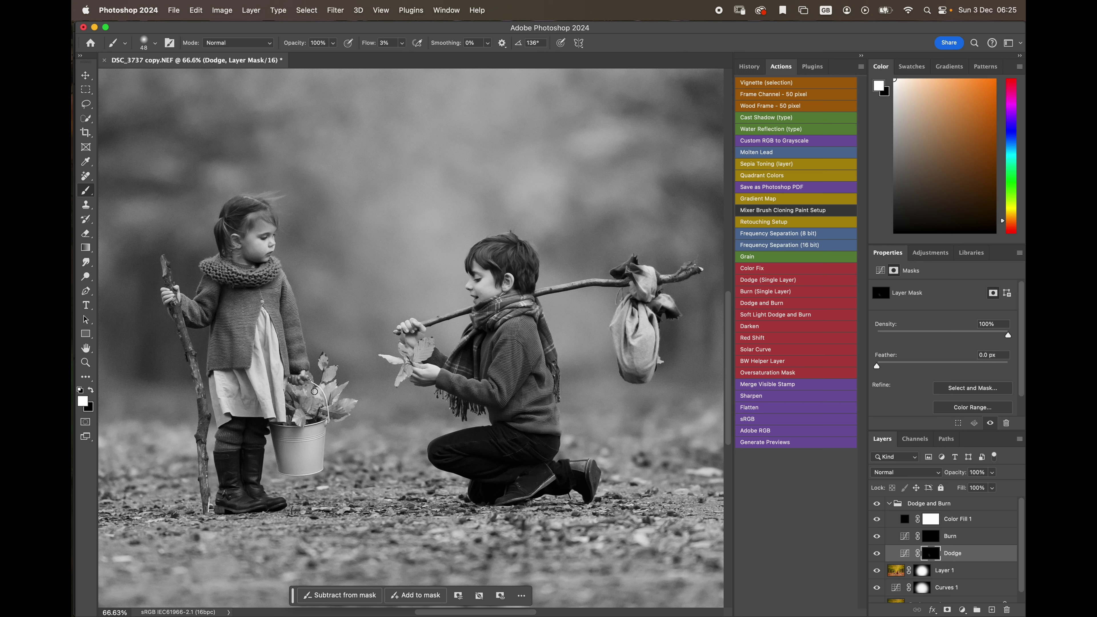
Dodge the girl's face, hair, scarf, boots and stick hand, plus the leaves in the bucket, with a resized small brush
ctrl+alt+drag(315, 391, 294, 367)
mouse_move(245, 243)
mouse_down()
mouse_move(258, 241)
mouse_move(247, 242)
mouse_move(258, 260)
mouse_up()
drag(243, 218, 254, 215)
drag(233, 258, 232, 256)
drag(230, 476, 238, 488)
mouse_move(241, 495)
mouse_down()
mouse_move(255, 475)
mouse_move(258, 484)
mouse_move(252, 456)
mouse_move(253, 494)
mouse_move(273, 505)
mouse_move(221, 504)
mouse_move(245, 508)
mouse_move(238, 487)
mouse_move(262, 504)
mouse_move(286, 500)
mouse_up()
mouse_move(295, 441)
mouse_down()
mouse_move(304, 413)
mouse_move(295, 419)
mouse_move(315, 408)
mouse_move(301, 390)
mouse_move(327, 391)
mouse_move(335, 370)
mouse_move(339, 409)
mouse_up()
mouse_move(228, 220)
mouse_down()
mouse_move(268, 214)
mouse_move(257, 202)
mouse_move(226, 214)
mouse_move(243, 201)
mouse_move(271, 218)
mouse_move(239, 221)
mouse_up()
drag(236, 250, 182, 304)
Paint white on the Dodge mask over the highlights of the boy's sweater, scarf and trousers
mouse_move(418, 355)
mouse_down()
mouse_move(395, 358)
mouse_move(412, 355)
mouse_move(414, 337)
mouse_move(404, 375)
mouse_move(417, 361)
mouse_move(464, 363)
mouse_move(452, 365)
mouse_move(475, 349)
mouse_move(483, 314)
mouse_move(474, 314)
mouse_move(520, 295)
mouse_move(532, 304)
mouse_move(513, 308)
mouse_move(517, 300)
mouse_move(549, 344)
mouse_up()
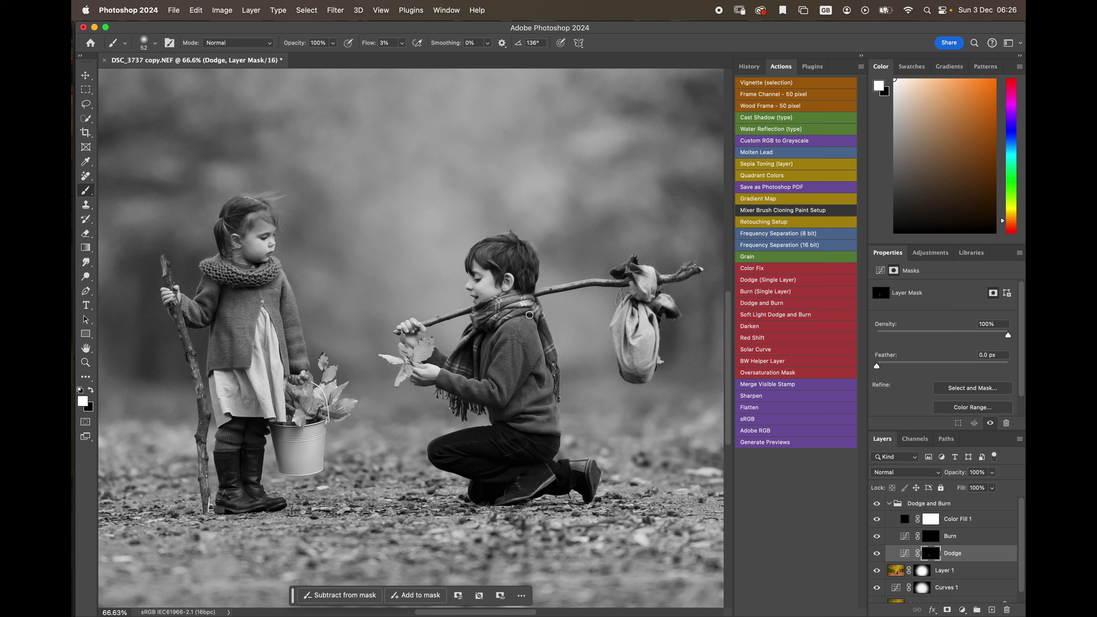
mouse_move(499, 317)
mouse_down()
mouse_move(458, 347)
mouse_move(479, 322)
mouse_move(470, 369)
mouse_move(456, 380)
mouse_move(514, 368)
mouse_move(509, 338)
mouse_move(525, 332)
mouse_move(547, 376)
mouse_move(541, 396)
mouse_move(515, 407)
mouse_move(528, 386)
mouse_up()
mouse_move(524, 404)
mouse_down()
mouse_move(521, 414)
mouse_move(523, 406)
mouse_up()
mouse_move(547, 420)
mouse_down()
mouse_move(525, 430)
mouse_move(559, 431)
mouse_move(545, 426)
mouse_up()
drag(550, 410, 547, 360)
drag(515, 322, 480, 361)
Resize the brush, and dodge the boy's shoe, lower sweater, scarf fringe and the area towards his raised hand
mouse_move(513, 432)
ctrl+alt+mouse_down()
mouse_move(447, 454)
mouse_move(539, 444)
mouse_move(521, 475)
mouse_move(537, 480)
mouse_move(515, 491)
mouse_move(545, 478)
mouse_move(507, 490)
ctrl+alt+mouse_up()
drag(577, 471, 590, 479)
mouse_move(531, 399)
mouse_down()
mouse_move(540, 426)
mouse_move(531, 398)
mouse_up()
mouse_move(531, 396)
mouse_down()
mouse_move(547, 369)
mouse_move(517, 362)
mouse_move(514, 336)
mouse_move(501, 387)
mouse_move(455, 382)
mouse_move(471, 390)
mouse_up()
mouse_move(502, 329)
mouse_down()
mouse_move(500, 316)
mouse_move(431, 320)
mouse_up()
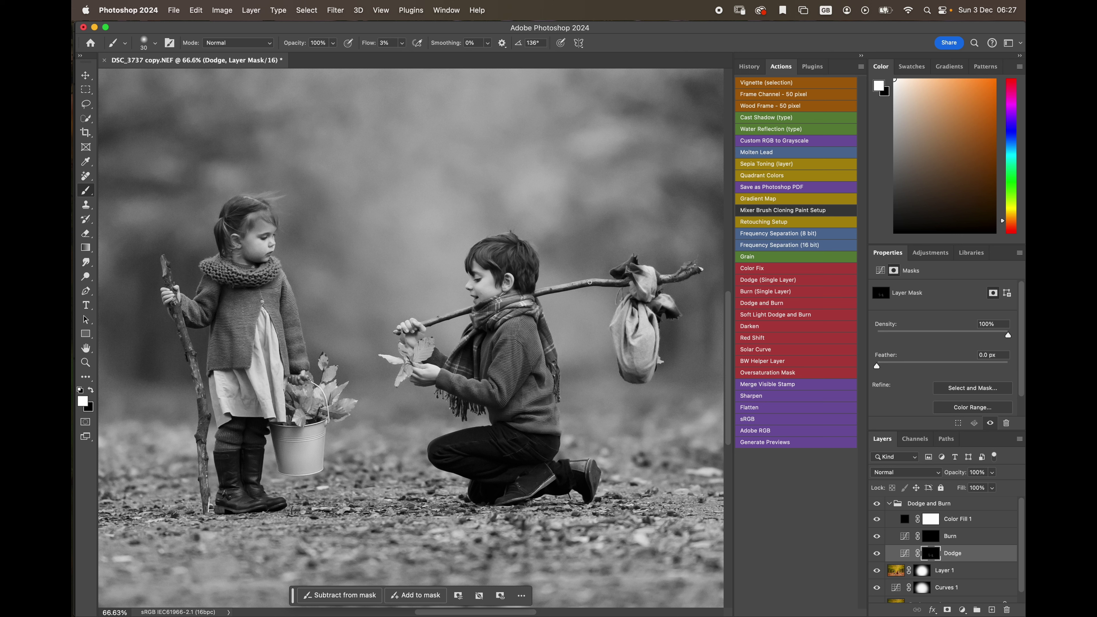
Dodge the cloth bundle and its knot, and brighten the highlights in the boy's hair
mouse_move(614, 283)
mouse_down()
mouse_move(650, 278)
mouse_move(617, 271)
mouse_move(649, 271)
mouse_move(648, 301)
mouse_move(666, 313)
mouse_move(652, 299)
mouse_move(645, 340)
mouse_move(633, 341)
mouse_move(624, 313)
mouse_move(630, 374)
mouse_move(641, 377)
mouse_move(642, 361)
mouse_move(622, 317)
mouse_move(647, 325)
mouse_up()
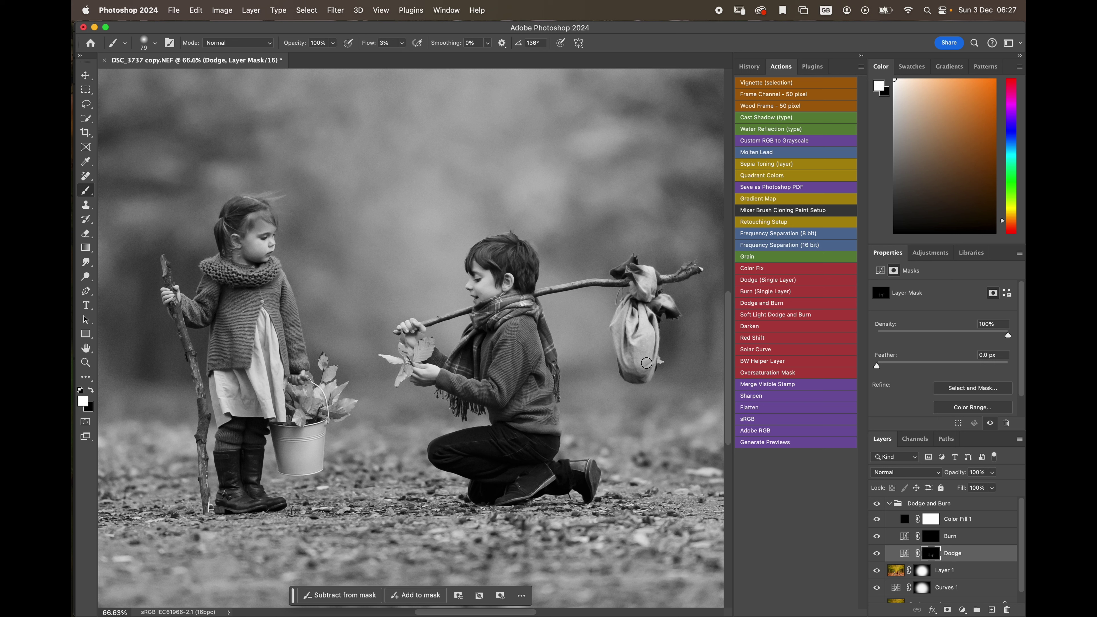
mouse_move(643, 280)
mouse_down()
mouse_move(691, 268)
mouse_move(669, 275)
mouse_up()
mouse_move(491, 257)
mouse_down()
mouse_move(503, 257)
mouse_move(464, 267)
mouse_move(494, 240)
mouse_move(518, 239)
mouse_move(535, 261)
mouse_move(523, 247)
mouse_move(536, 266)
mouse_move(529, 281)
mouse_move(474, 253)
mouse_move(504, 239)
mouse_move(531, 259)
mouse_move(531, 281)
mouse_move(518, 269)
mouse_up()
Select the Burn layer's mask, and paint white over the shadows of the girl's cardigan, upper dress and sleeve
click(930, 538)
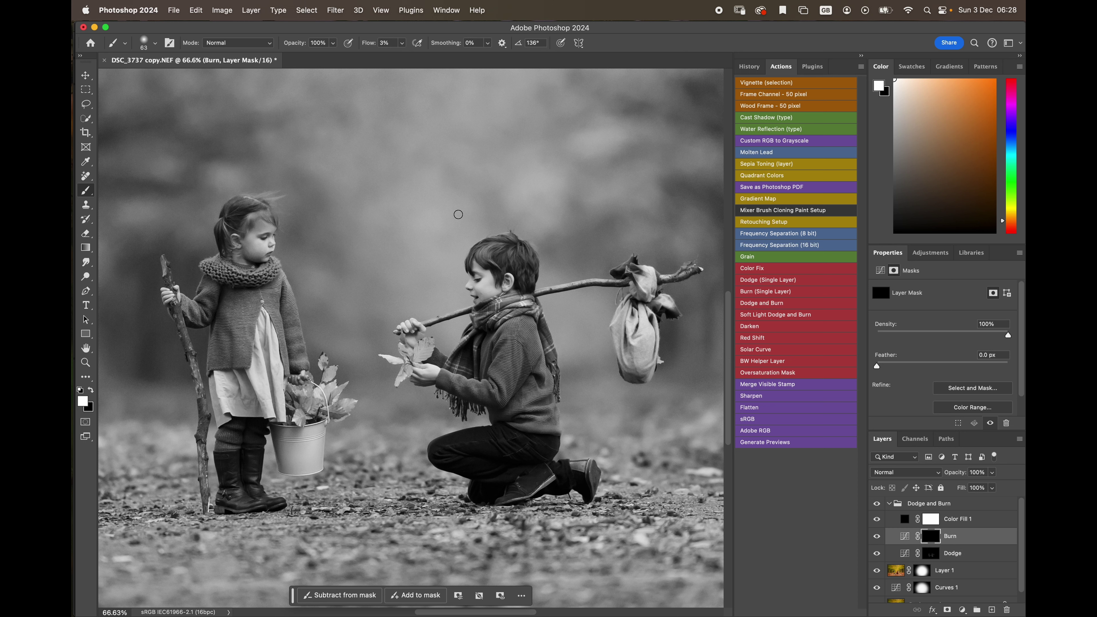
mouse_move(250, 295)
mouse_down()
mouse_move(259, 292)
mouse_move(220, 300)
mouse_move(210, 314)
mouse_move(200, 299)
mouse_up()
mouse_move(220, 318)
mouse_down()
mouse_move(229, 367)
mouse_move(261, 327)
mouse_up()
drag(263, 366, 264, 380)
drag(258, 338, 271, 394)
mouse_move(268, 336)
mouse_down()
mouse_move(271, 345)
mouse_move(271, 319)
mouse_move(281, 372)
mouse_move(290, 351)
mouse_move(283, 289)
mouse_move(248, 290)
mouse_move(263, 280)
mouse_move(224, 239)
mouse_up()
drag(185, 315, 193, 322)
Burn the shadows on the girl's dress folds and hem, her legs, boots and cardigan edge
mouse_move(216, 382)
mouse_down()
mouse_move(221, 372)
mouse_move(223, 386)
mouse_up()
drag(221, 416, 224, 429)
drag(233, 427, 239, 448)
mouse_move(219, 496)
mouse_down()
mouse_move(221, 507)
mouse_move(248, 459)
mouse_up()
drag(256, 420, 270, 423)
mouse_move(277, 374)
mouse_down()
mouse_move(276, 401)
mouse_move(251, 377)
mouse_move(252, 396)
mouse_up()
mouse_move(247, 377)
mouse_down()
mouse_move(256, 408)
mouse_move(279, 425)
mouse_move(315, 422)
mouse_move(295, 400)
mouse_up()
mouse_move(285, 332)
mouse_down()
mouse_move(293, 342)
mouse_move(287, 285)
mouse_up()
Burn the shadows on the boy's sweater, trousers, shoe and hair, and on the knot of the bundle
mouse_move(489, 321)
mouse_down()
mouse_move(465, 356)
mouse_move(478, 353)
mouse_move(476, 365)
mouse_move(466, 365)
mouse_move(467, 354)
mouse_move(459, 364)
mouse_move(486, 336)
mouse_move(485, 374)
mouse_move(501, 341)
mouse_up()
mouse_move(519, 383)
mouse_down()
mouse_move(533, 364)
mouse_move(502, 399)
mouse_move(457, 392)
mouse_move(520, 412)
mouse_move(510, 422)
mouse_move(537, 415)
mouse_move(540, 381)
mouse_move(510, 402)
mouse_move(549, 352)
mouse_move(541, 337)
mouse_move(544, 350)
mouse_move(498, 323)
mouse_move(509, 320)
mouse_move(542, 356)
mouse_move(549, 426)
mouse_move(506, 429)
mouse_move(546, 436)
mouse_move(527, 428)
mouse_move(454, 459)
mouse_move(521, 462)
mouse_move(494, 497)
mouse_move(583, 484)
mouse_up()
mouse_move(642, 291)
mouse_down()
mouse_move(624, 349)
mouse_move(640, 307)
mouse_move(626, 349)
mouse_move(631, 370)
mouse_move(643, 374)
mouse_move(656, 321)
mouse_move(652, 335)
mouse_move(636, 307)
mouse_move(659, 298)
mouse_move(644, 305)
mouse_move(633, 286)
mouse_move(644, 275)
mouse_move(619, 274)
mouse_move(658, 287)
mouse_move(667, 312)
mouse_up()
mouse_move(503, 264)
mouse_down()
mouse_move(485, 246)
mouse_move(517, 246)
mouse_move(531, 269)
mouse_move(516, 286)
mouse_move(536, 296)
mouse_up()
Select the Dodge and Burn group, and hide its black Color Fill 1 layer to bring back the photo's colour
click(86, 363)
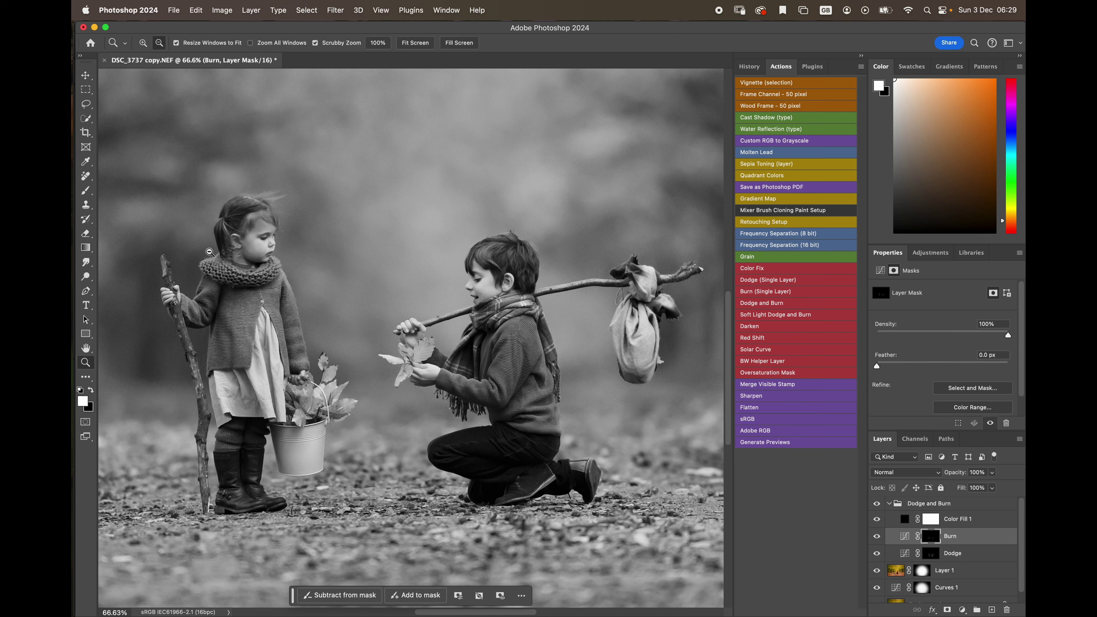
click(413, 45)
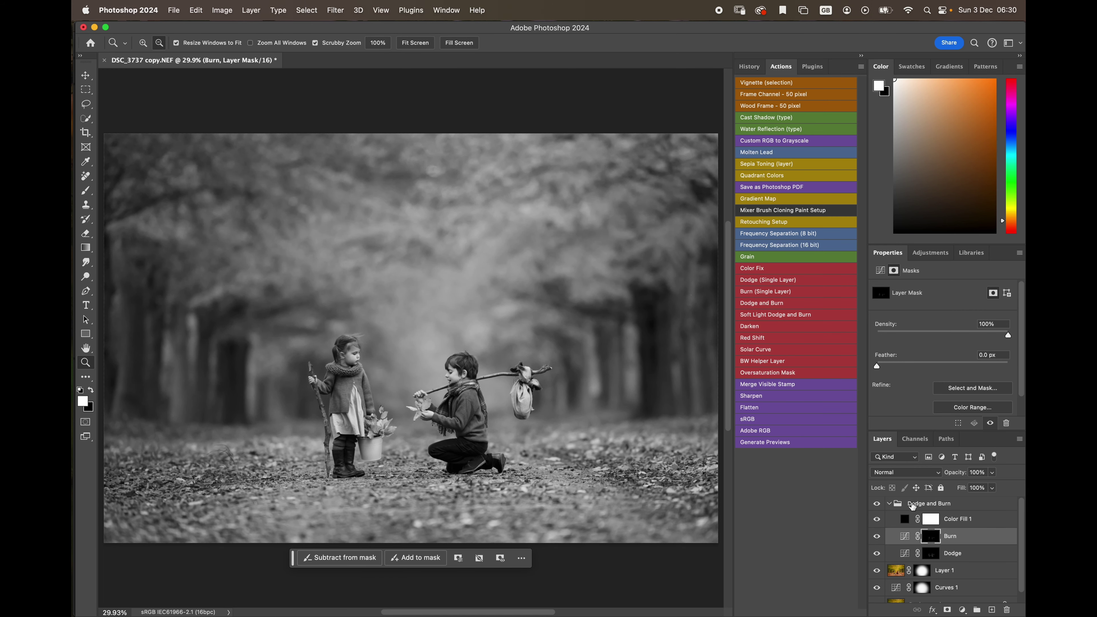
click(912, 507)
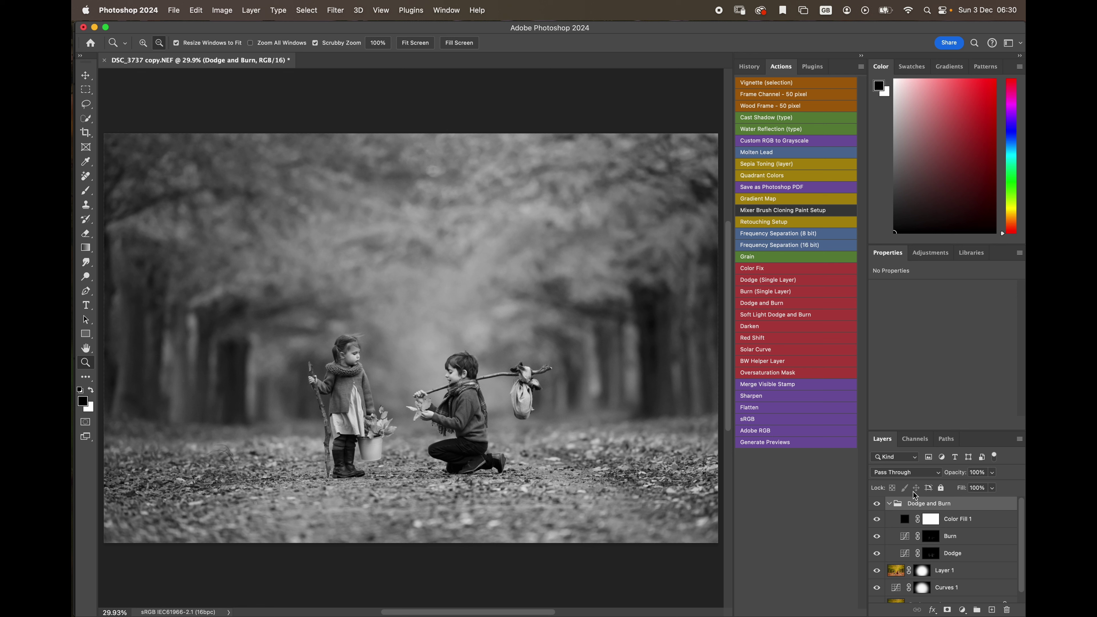
click(877, 520)
mouse_move(428, 459)
mouse_down()
mouse_move(460, 465)
mouse_move(445, 454)
mouse_up()
drag(481, 406, 436, 414)
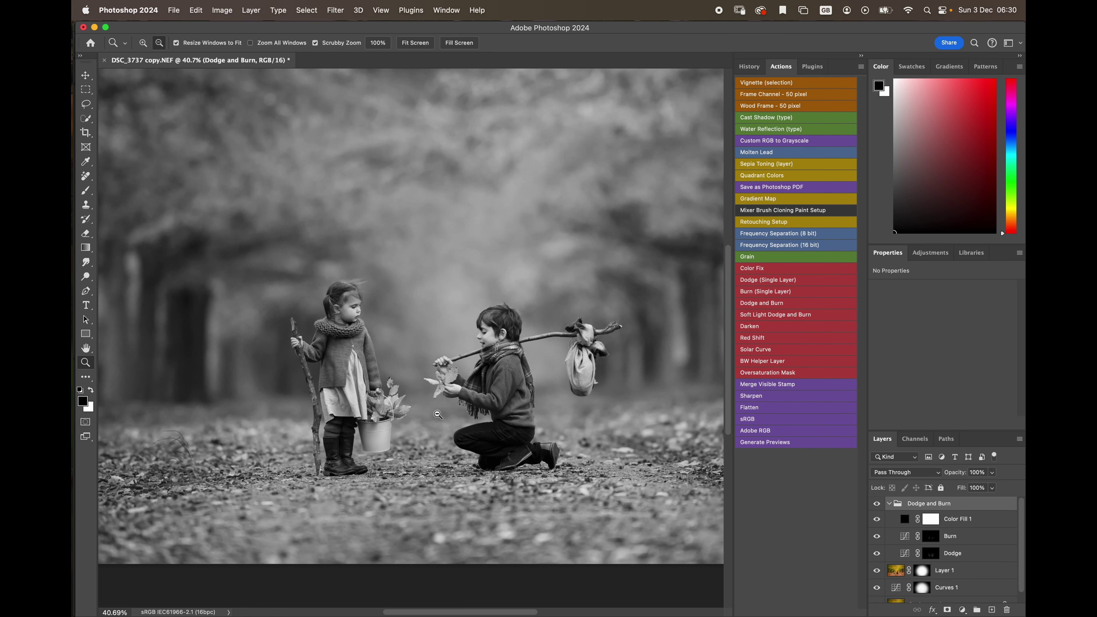
drag(506, 424, 524, 424)
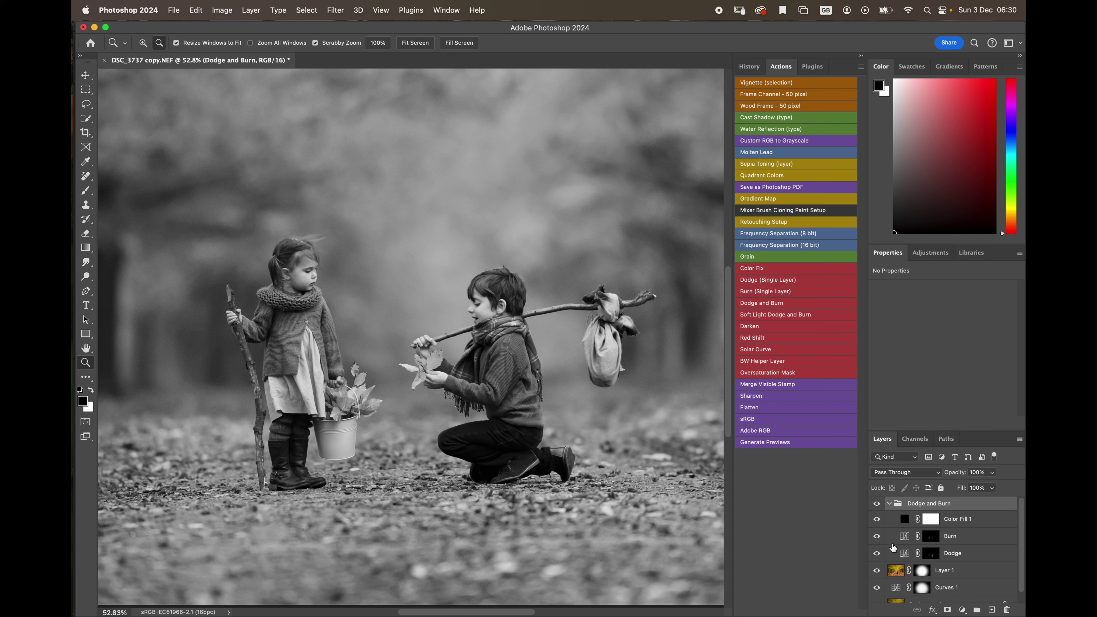
click(874, 520)
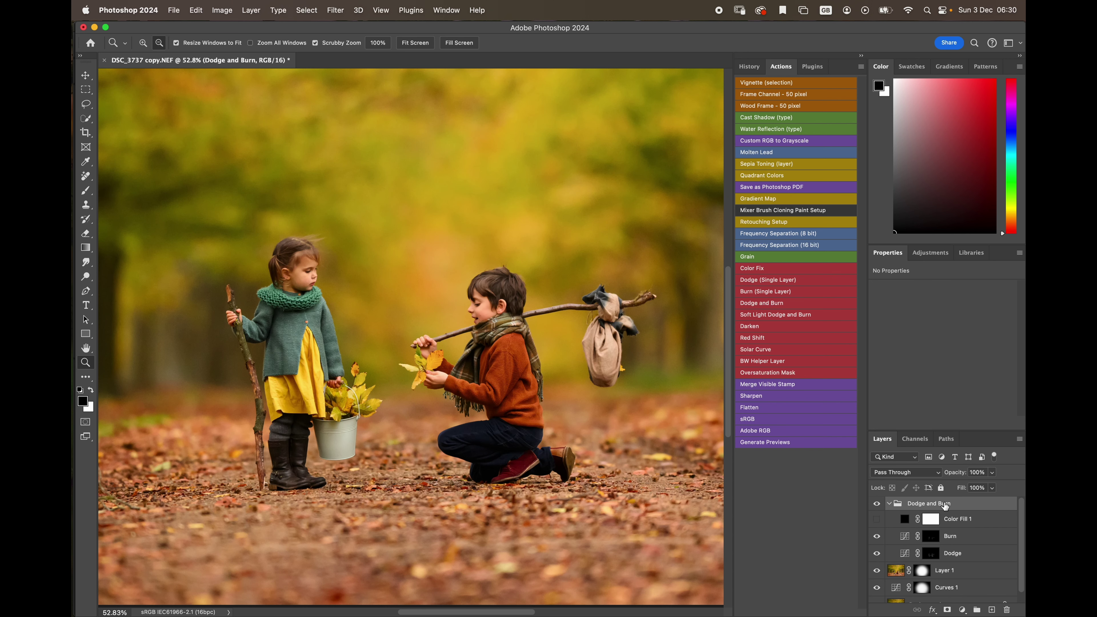
click(877, 519)
click(877, 520)
Compare the whole photo with and without the Dodge and Burn group, examining the light on the children
click(877, 504)
click(877, 504)
click(405, 42)
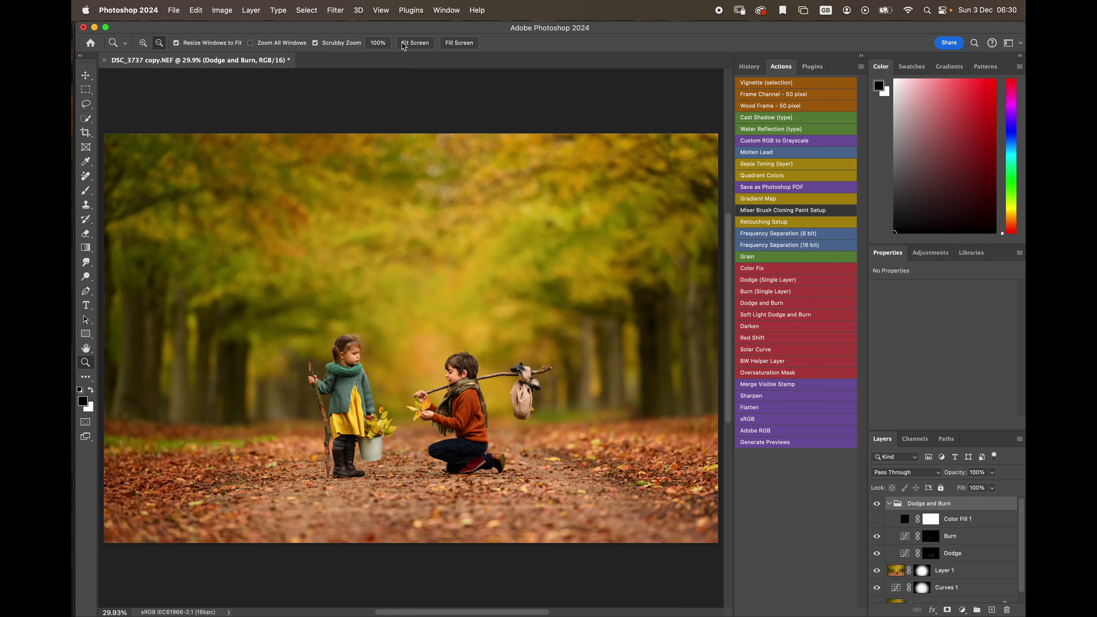
click(877, 504)
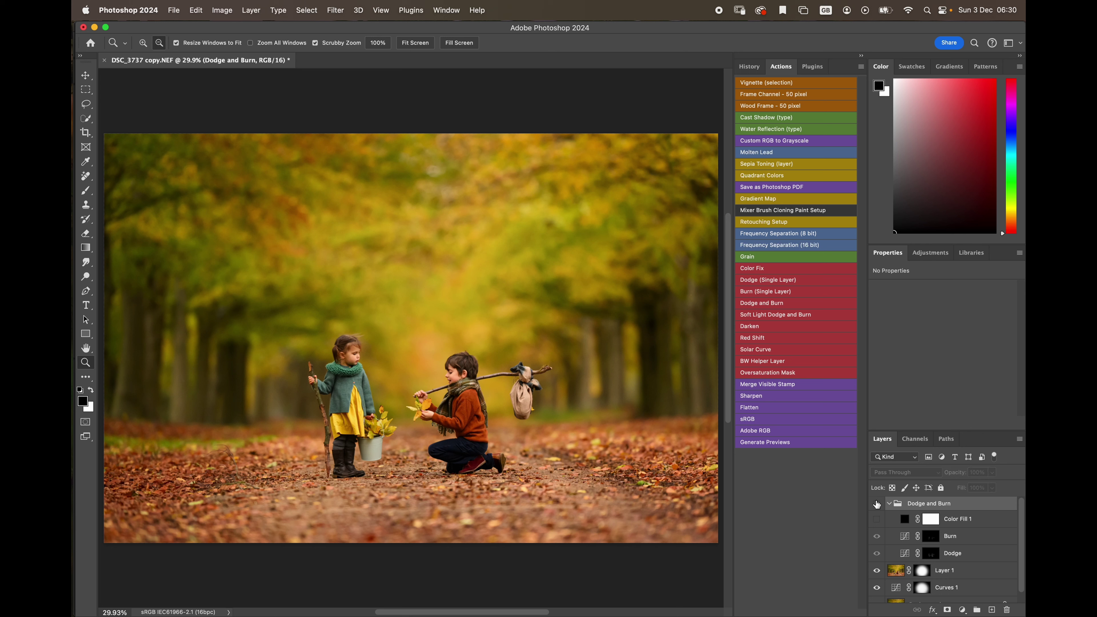
click(877, 504)
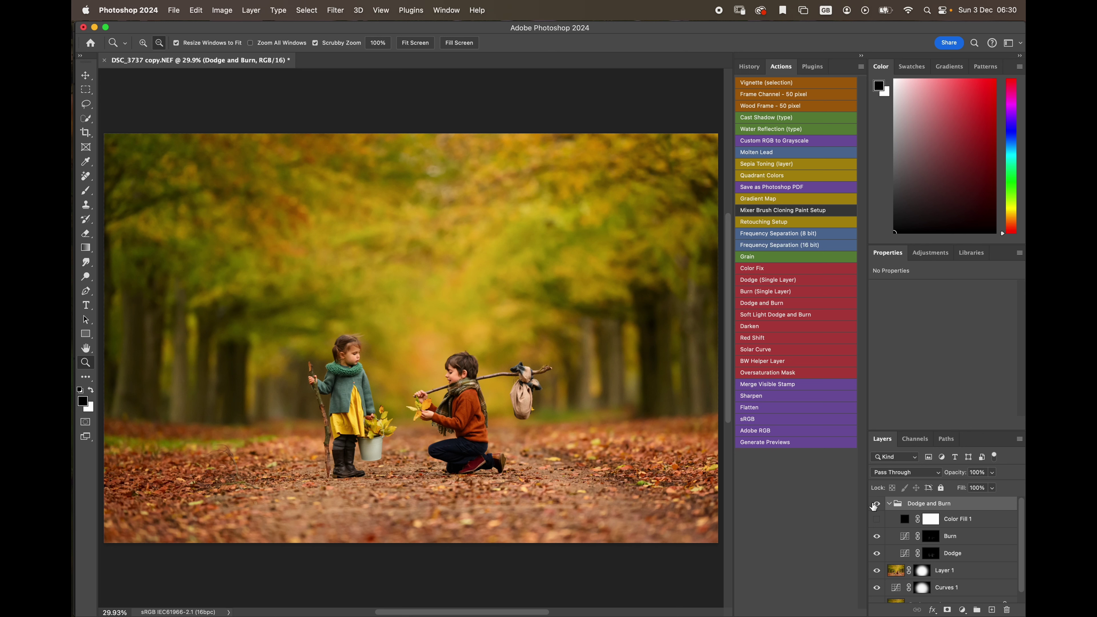
click(878, 505)
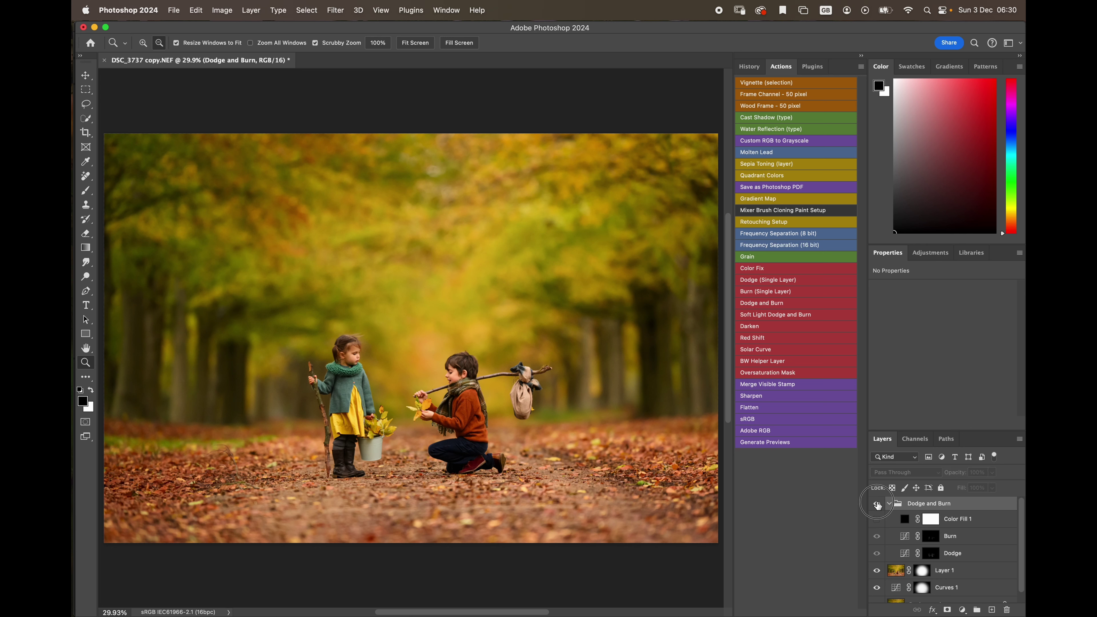
click(877, 504)
click(878, 505)
click(876, 504)
click(877, 505)
click(877, 505)
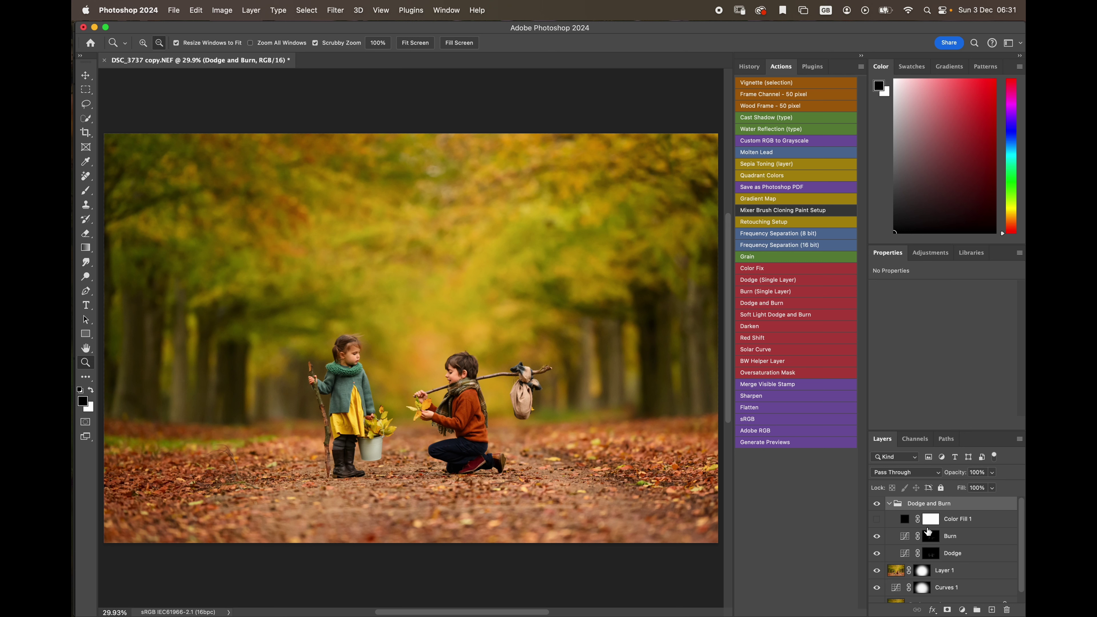
Add a Brightness/Contrast adjustment layer, and place it above the Dodge and Burn group
click(962, 610)
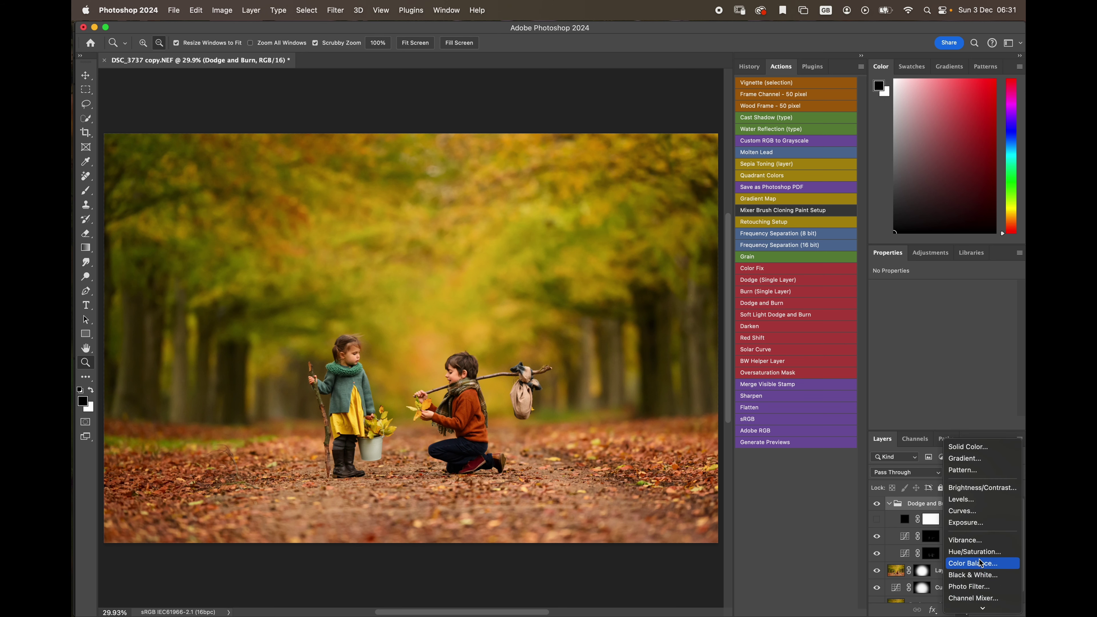
click(978, 491)
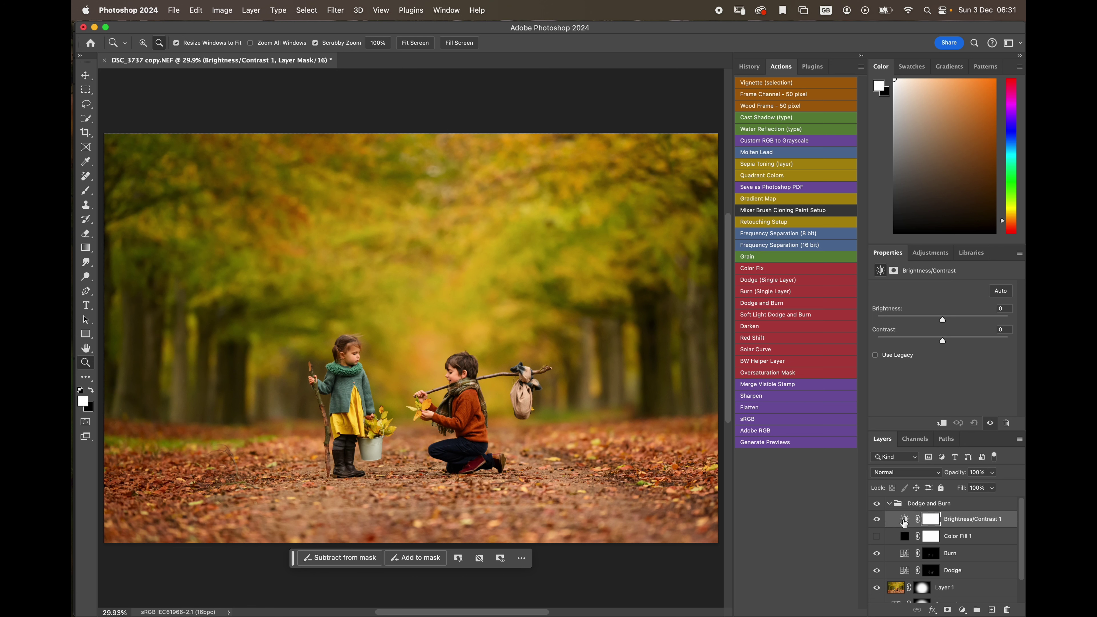
drag(909, 518, 907, 500)
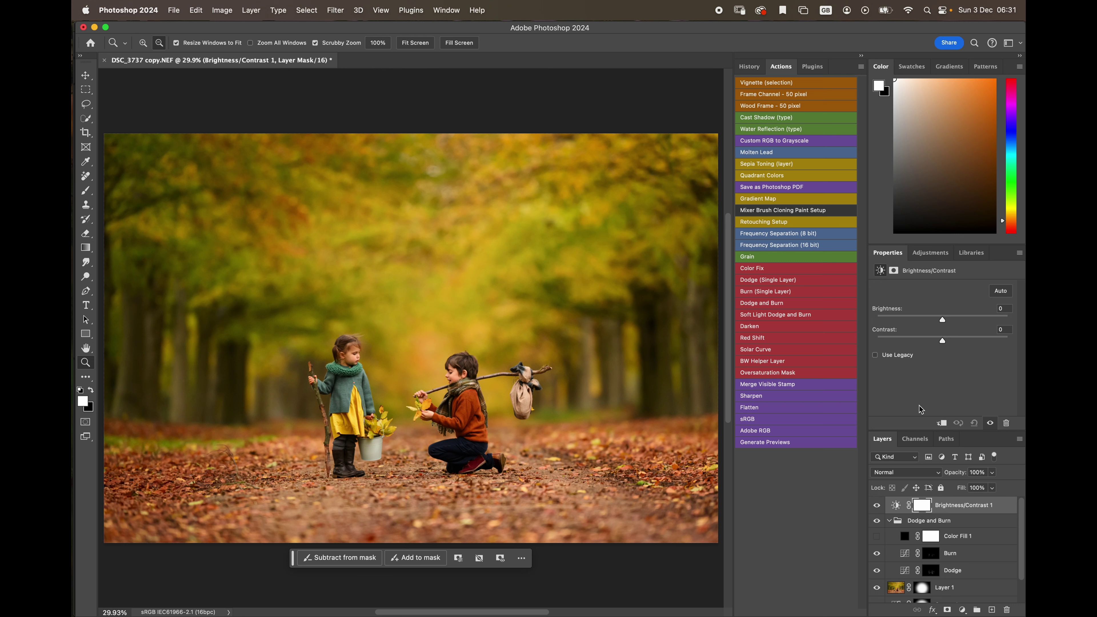
Set the adjustment layer's brightness to 6 and contrast to 13
click(896, 505)
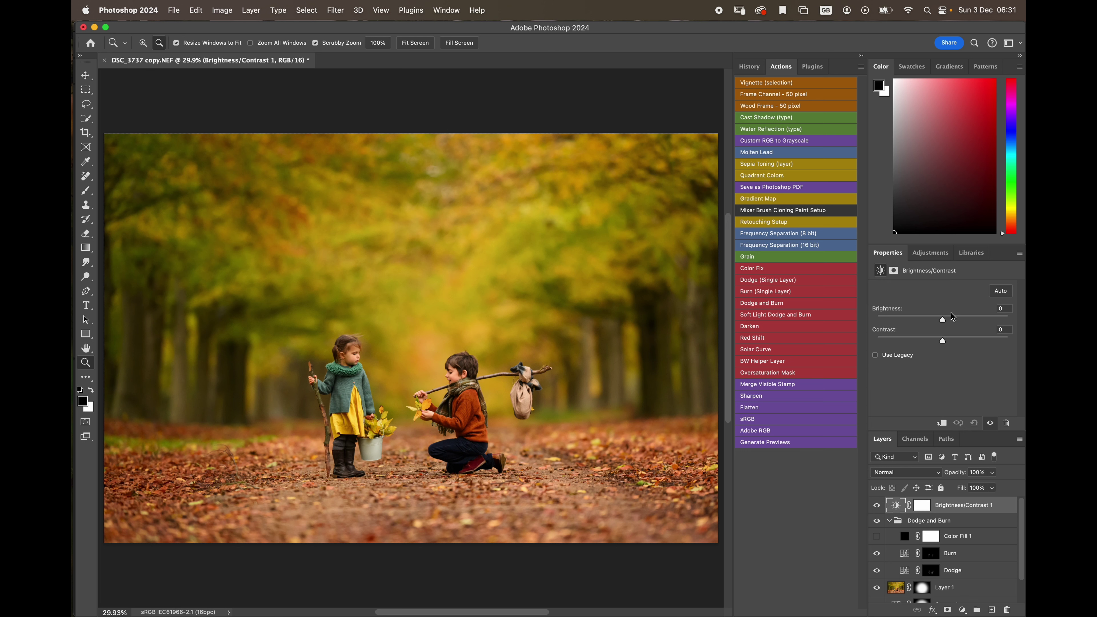
drag(945, 323, 946, 321)
drag(946, 323, 945, 324)
drag(942, 338, 950, 339)
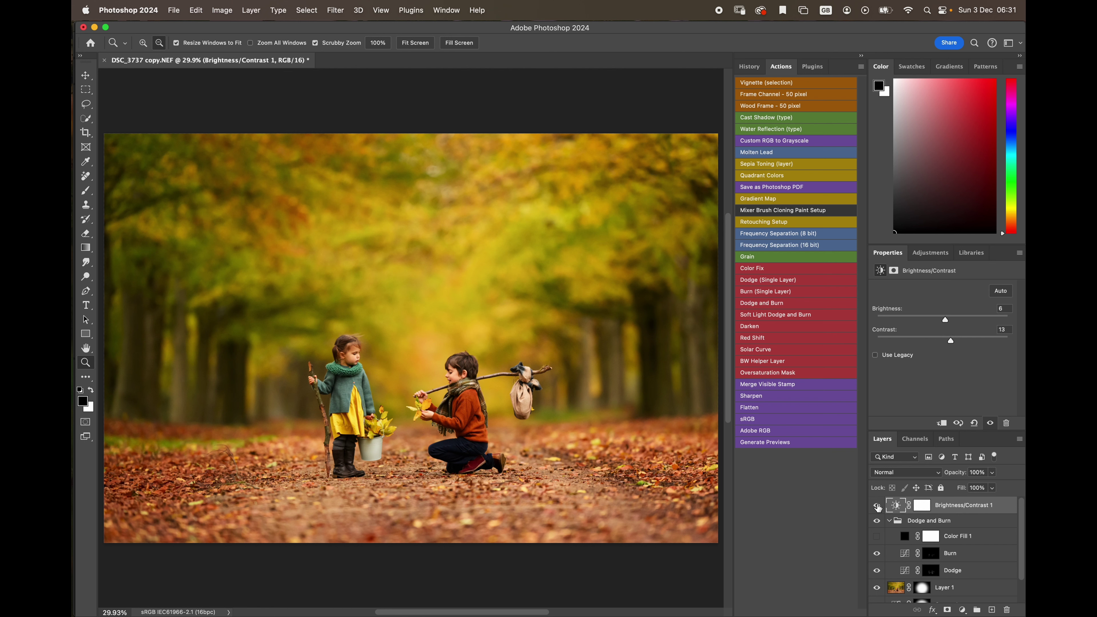
Compare the photo with and without the Brightness/Contrast adjustment
click(878, 507)
click(878, 507)
click(878, 506)
click(879, 506)
click(877, 505)
click(878, 505)
click(878, 507)
click(876, 506)
click(877, 507)
click(877, 507)
Invert the Brightness/Contrast mask to black, and prepare a larger brush with a higher flow and lower opacity
click(922, 505)
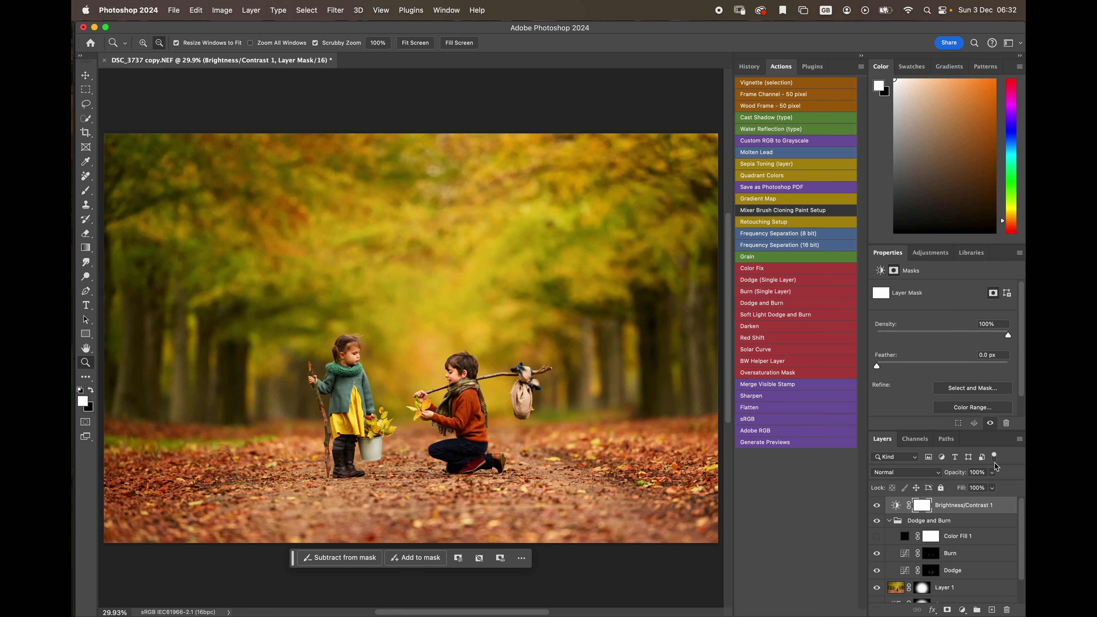
key(super+i)
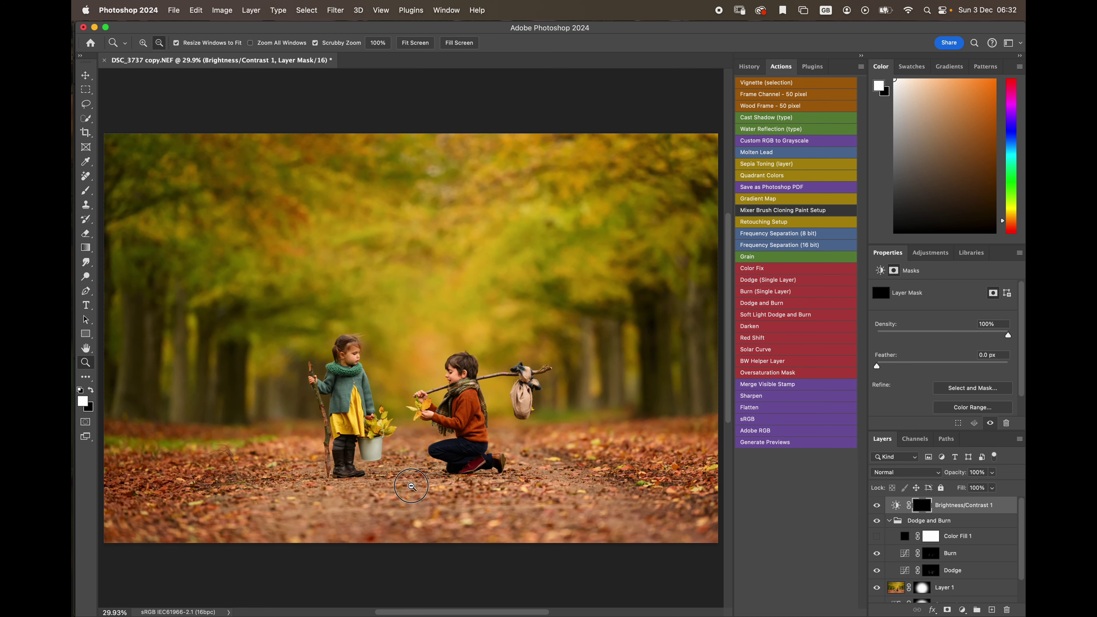
drag(407, 484, 492, 430)
click(436, 484)
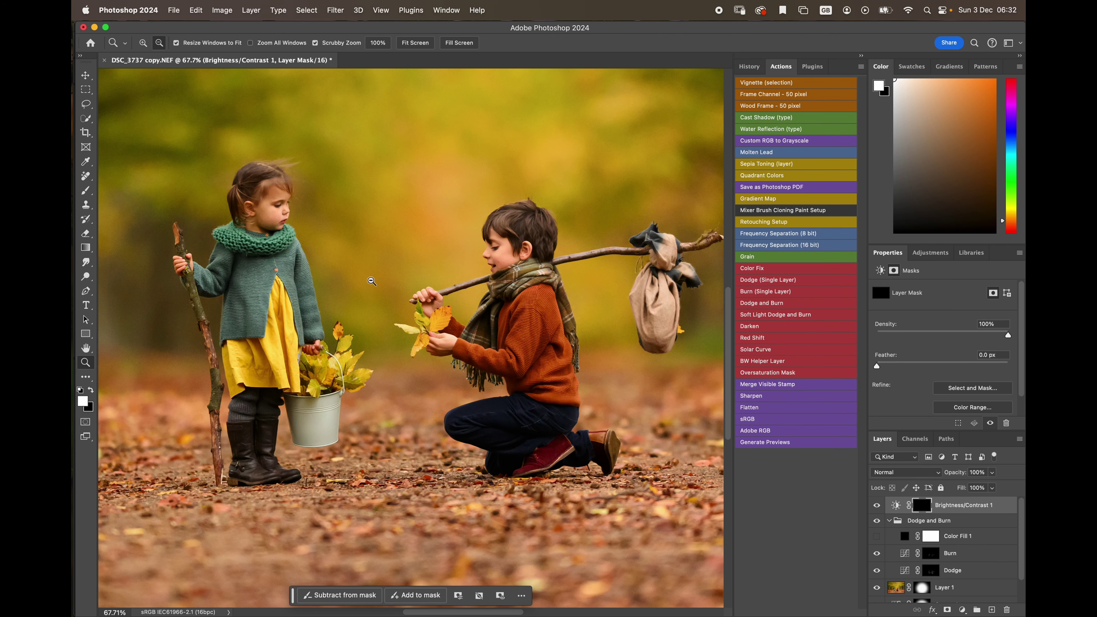
click(85, 191)
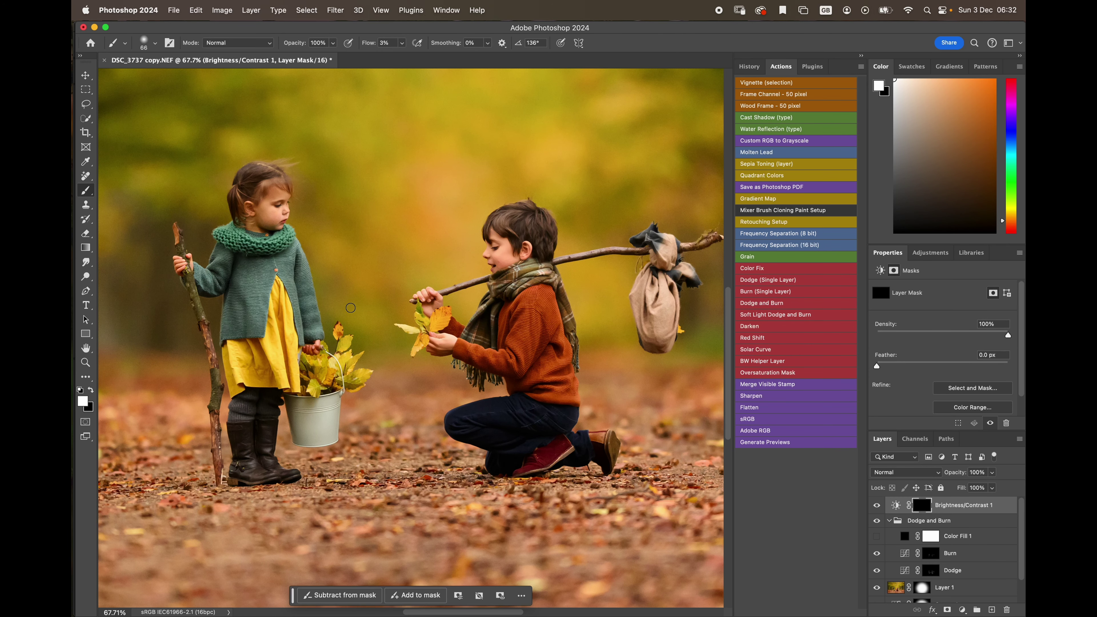
drag(351, 307, 378, 305)
click(366, 42)
drag(367, 40, 444, 55)
drag(296, 43, 262, 45)
Paint white on the Brightness/Contrast mask over the girl's clothes, boots and hair, the boy's sweater and the bundle
mouse_move(233, 305)
mouse_down()
mouse_move(247, 258)
mouse_move(287, 264)
mouse_move(292, 289)
mouse_up()
mouse_move(279, 335)
mouse_down()
mouse_move(246, 362)
mouse_move(257, 468)
mouse_move(262, 434)
mouse_move(304, 389)
mouse_move(315, 416)
mouse_move(327, 364)
mouse_move(307, 354)
mouse_move(265, 305)
mouse_up()
click(198, 276)
click(244, 393)
click(246, 431)
mouse_move(252, 171)
mouse_down()
mouse_move(238, 203)
mouse_move(288, 171)
mouse_up()
mouse_move(517, 292)
mouse_down()
mouse_move(473, 340)
mouse_move(496, 361)
mouse_move(482, 368)
mouse_move(503, 306)
mouse_move(538, 273)
mouse_move(568, 342)
mouse_move(531, 343)
mouse_move(509, 362)
mouse_move(542, 333)
mouse_move(529, 381)
mouse_move(557, 339)
mouse_move(554, 398)
mouse_move(464, 424)
mouse_move(558, 449)
mouse_move(600, 446)
mouse_move(549, 440)
mouse_move(565, 410)
mouse_move(518, 335)
mouse_move(520, 350)
mouse_move(502, 333)
mouse_move(506, 351)
mouse_move(471, 347)
mouse_move(509, 282)
mouse_move(527, 280)
mouse_move(542, 307)
mouse_up()
mouse_move(662, 281)
mouse_down()
mouse_move(650, 324)
mouse_move(663, 276)
mouse_move(649, 249)
mouse_move(670, 268)
mouse_move(650, 329)
mouse_move(657, 321)
mouse_up()
Compare the photo with and without the masked Brightness/Contrast layer, in full and close up on the children
click(85, 362)
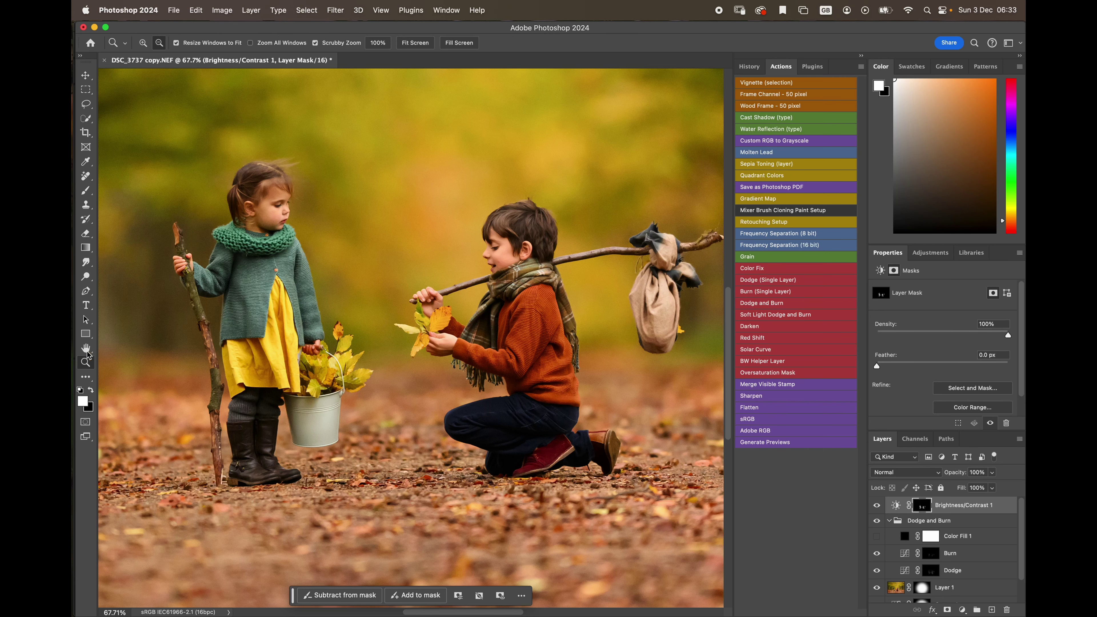
click(416, 43)
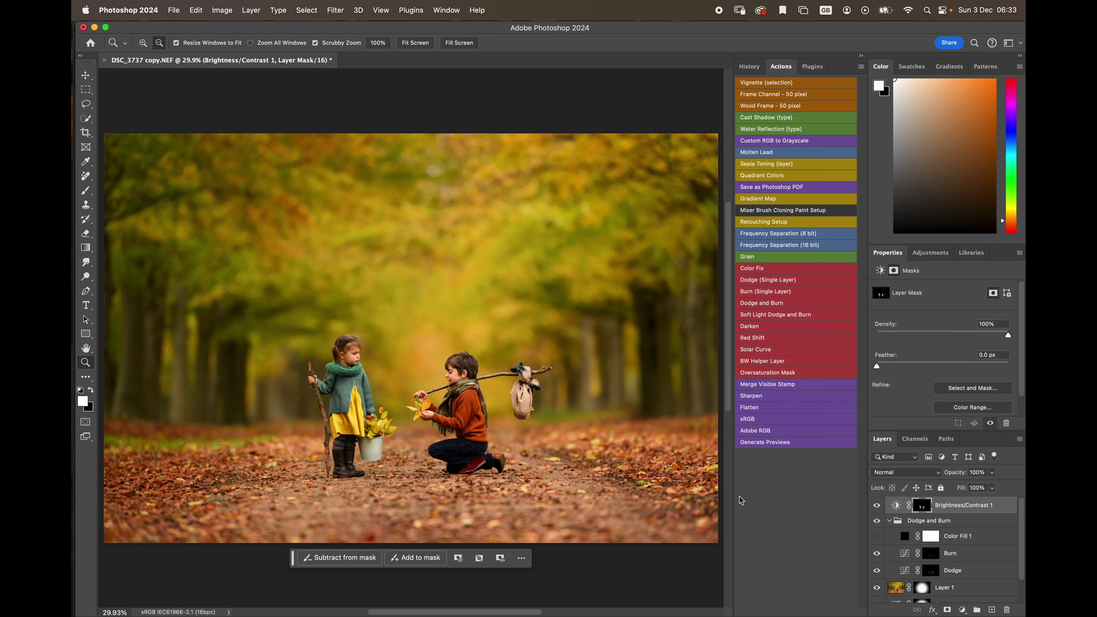
click(876, 506)
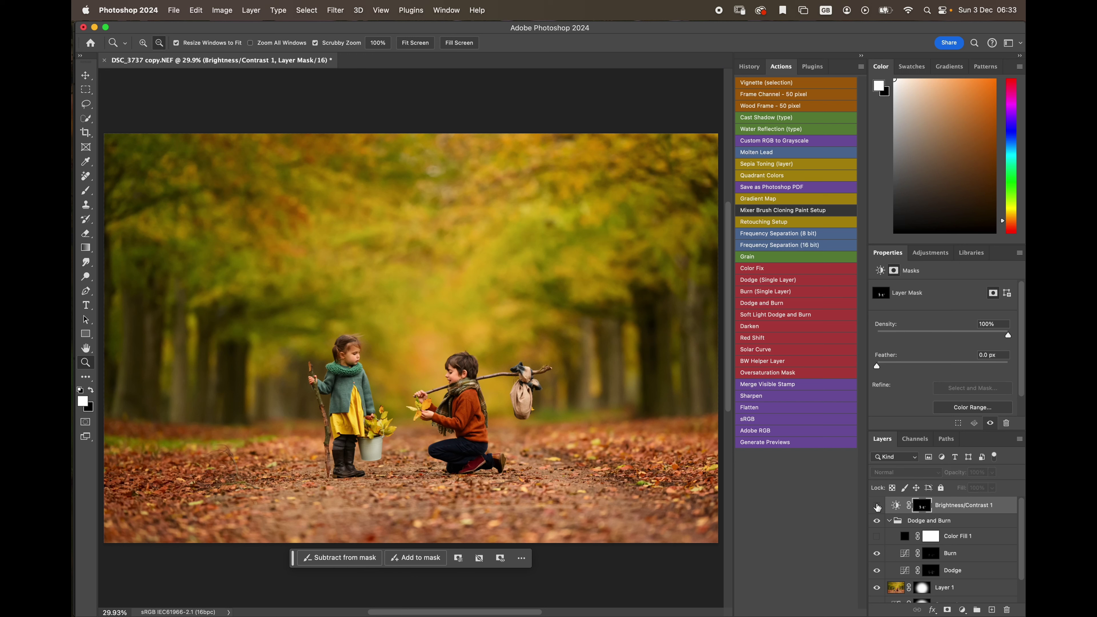
click(874, 505)
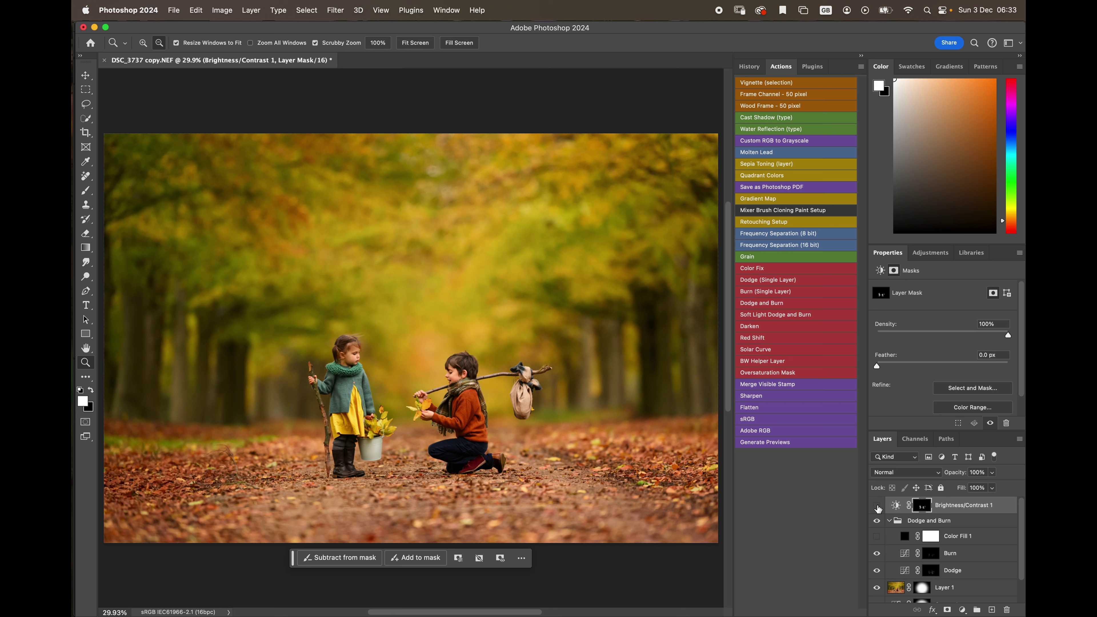
click(878, 506)
click(877, 506)
click(877, 507)
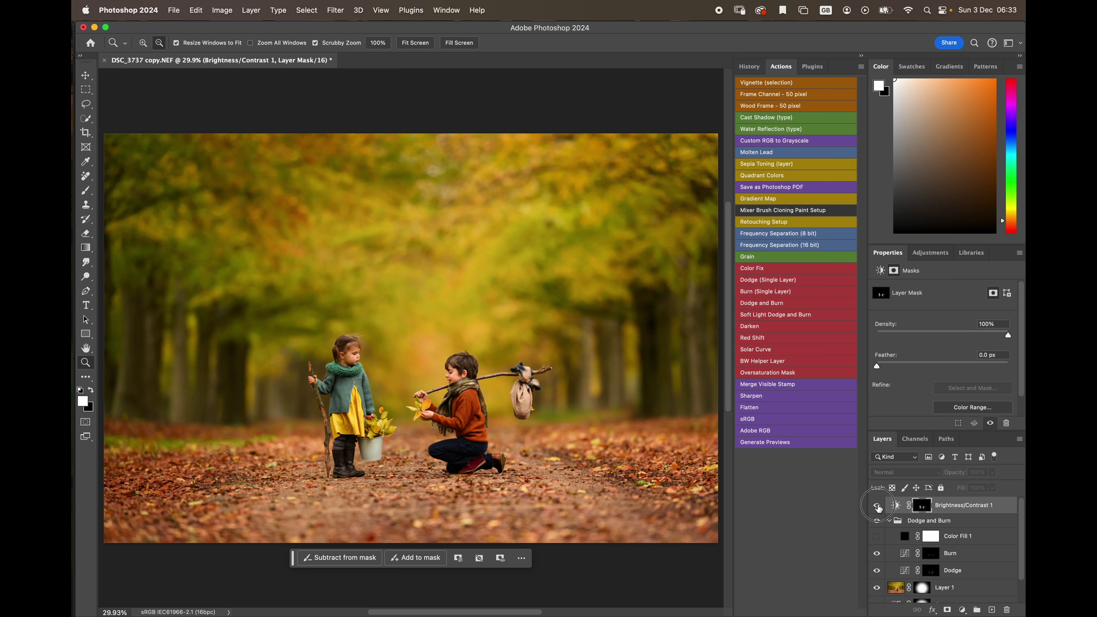
click(877, 507)
click(877, 507)
click(877, 506)
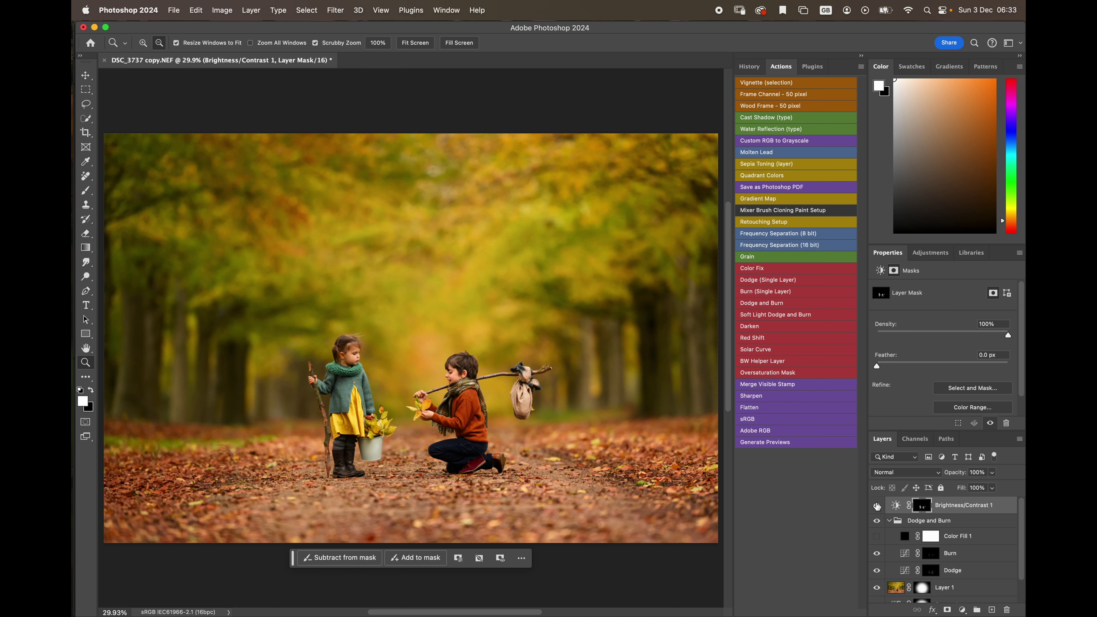
drag(450, 368, 479, 379)
click(416, 45)
Stamp all visible layers into a new merged layer above the Brightness/Contrast adjustment, and open it in the Camera Raw filter
click(896, 507)
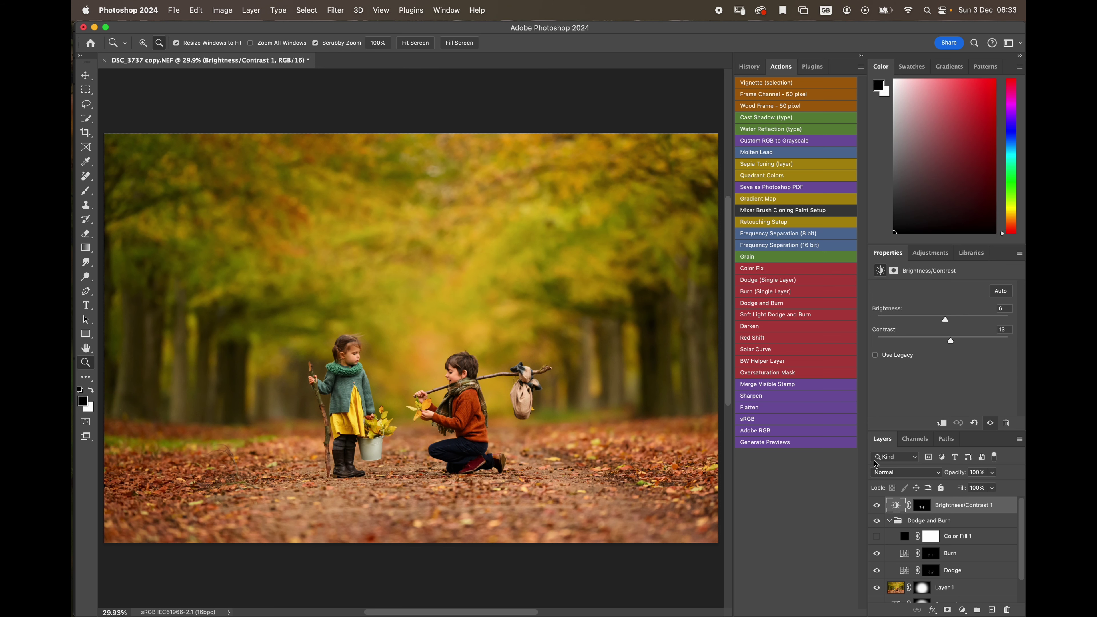
key(super+alt+shift+e)
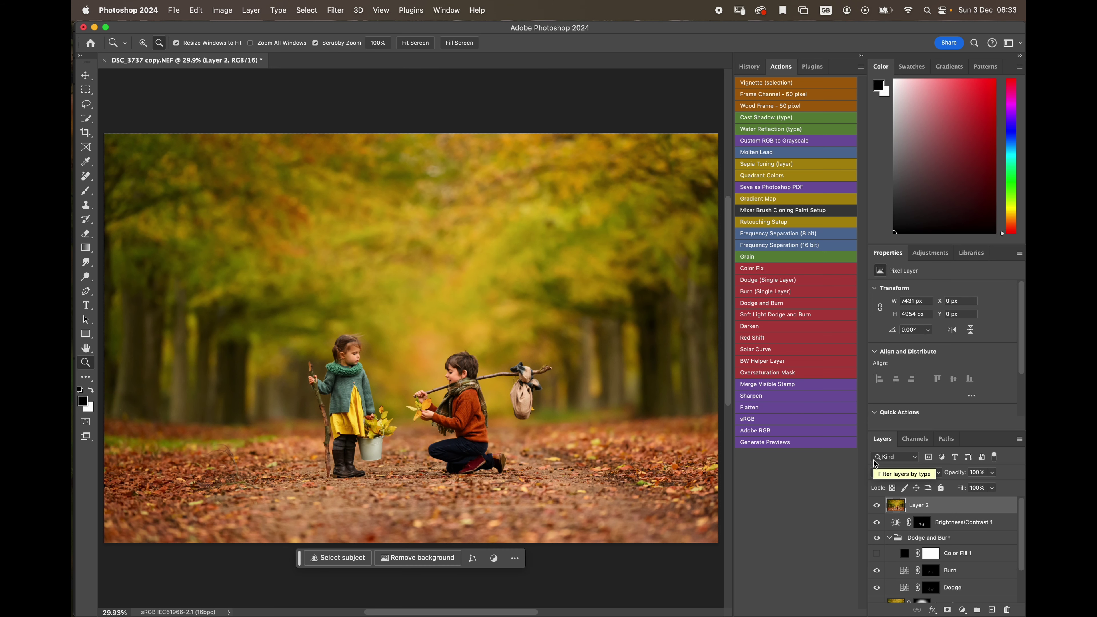
click(336, 7)
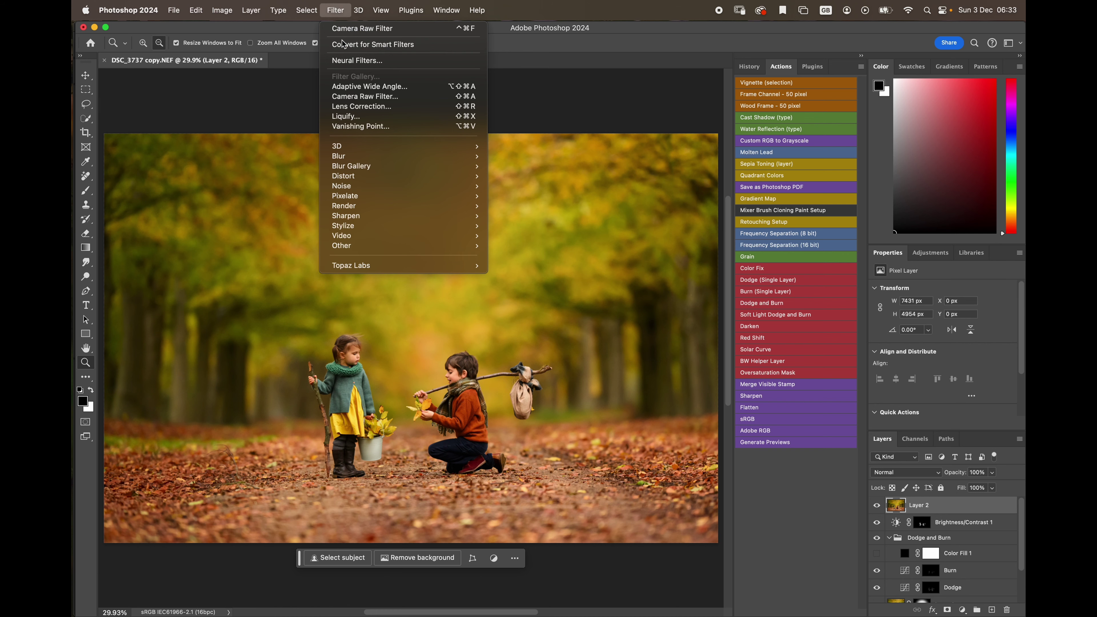
click(358, 98)
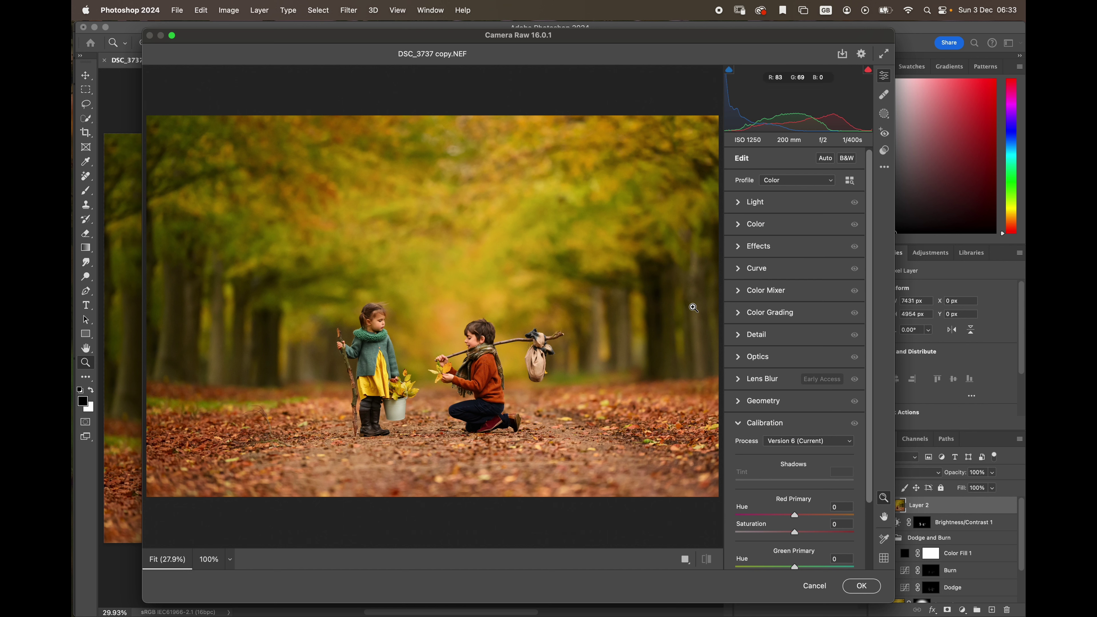
Shift the foliage hues in the Color Mixer with the targeted adjustment, setting Oranges to -7 and Yellows to -20
click(772, 295)
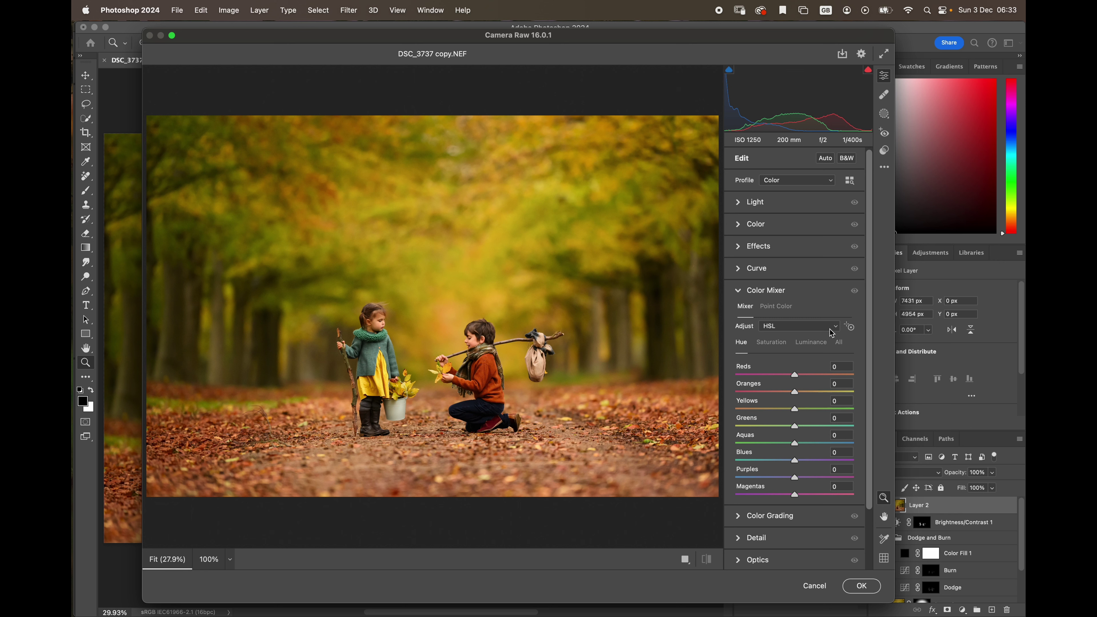
click(851, 329)
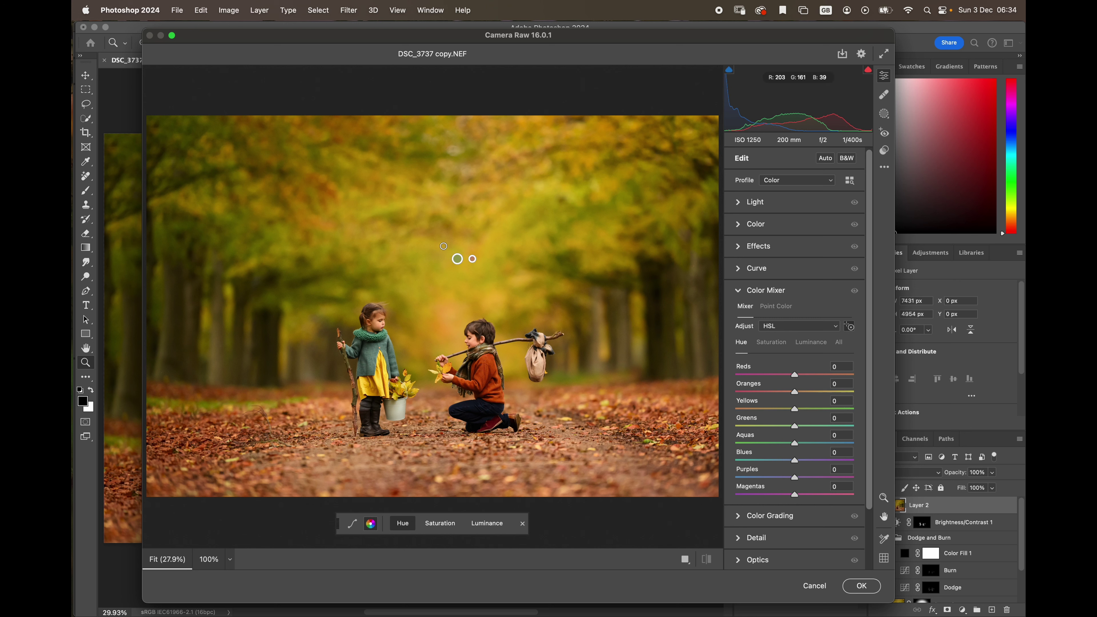
drag(444, 243, 435, 243)
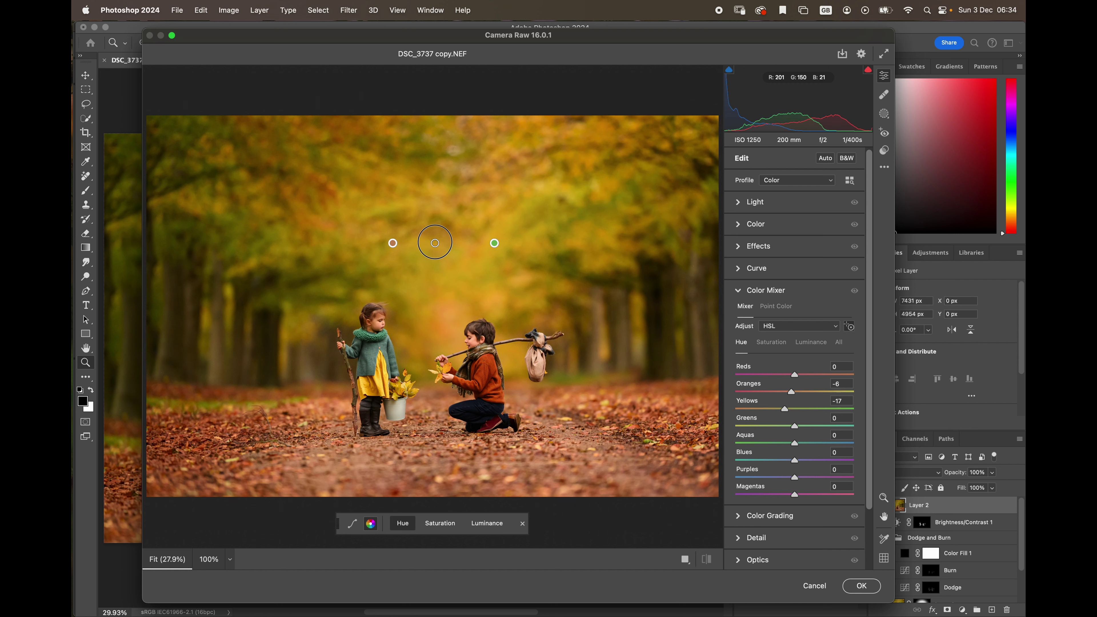
drag(435, 242, 436, 243)
drag(435, 243, 436, 243)
drag(437, 243, 435, 243)
drag(433, 243, 434, 243)
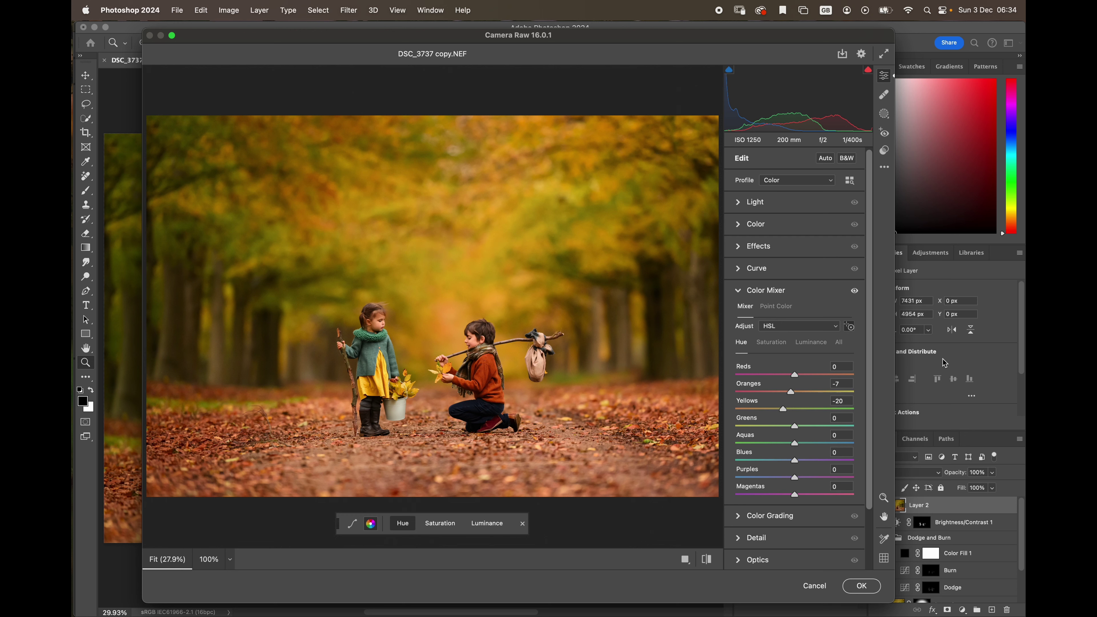
Compare the photo with and without the Color Mixer changes, and apply the Camera Raw filter
click(855, 292)
click(856, 294)
click(856, 294)
click(856, 293)
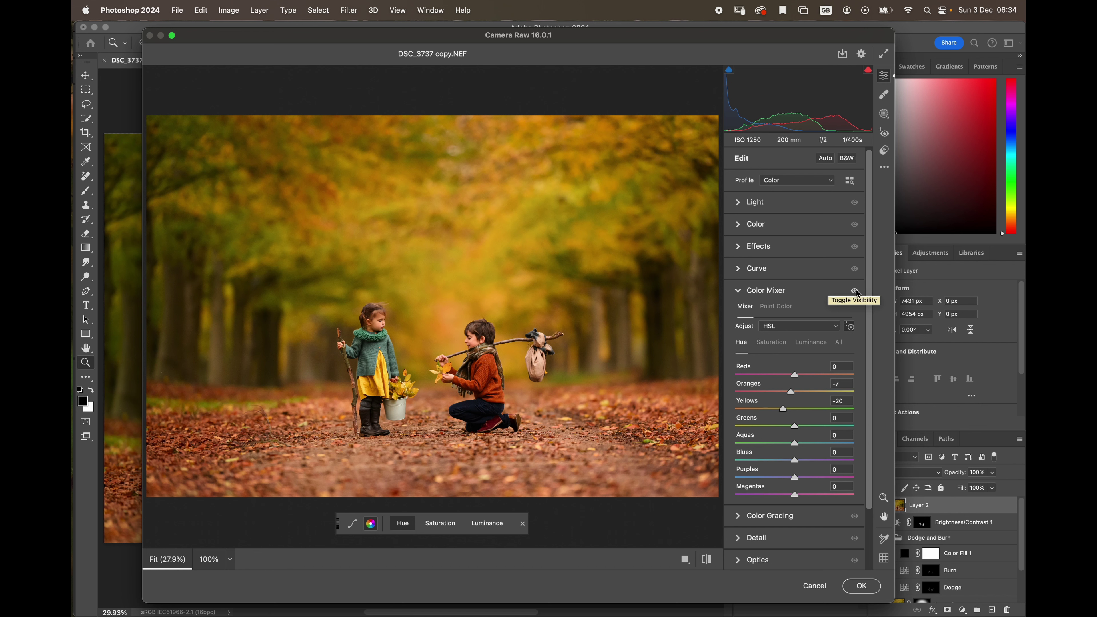
click(855, 291)
click(855, 291)
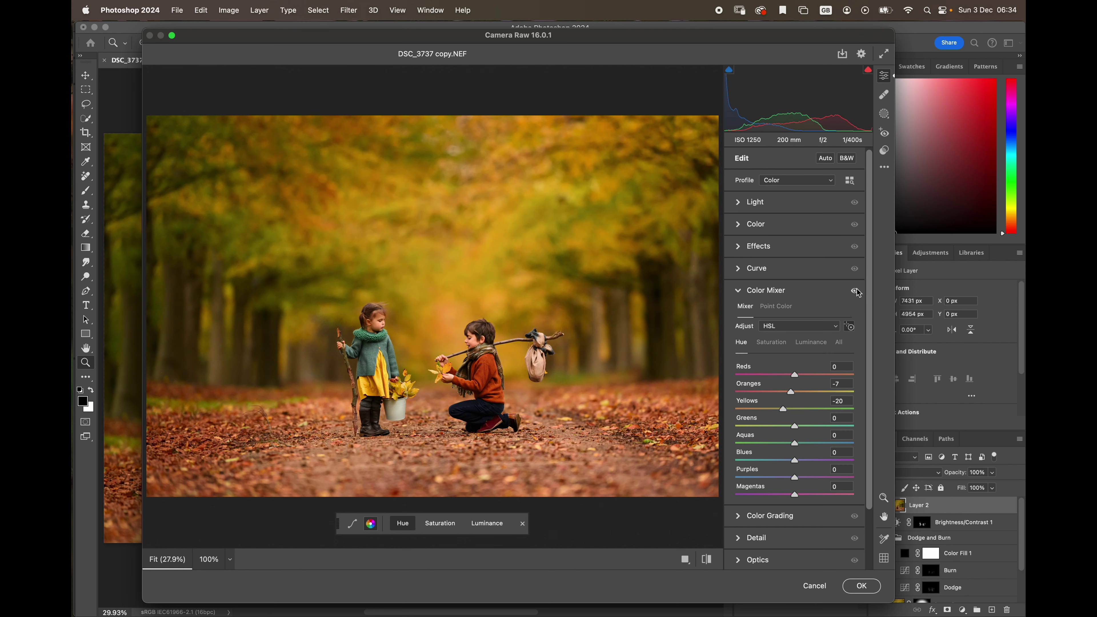
click(855, 291)
click(855, 291)
click(855, 293)
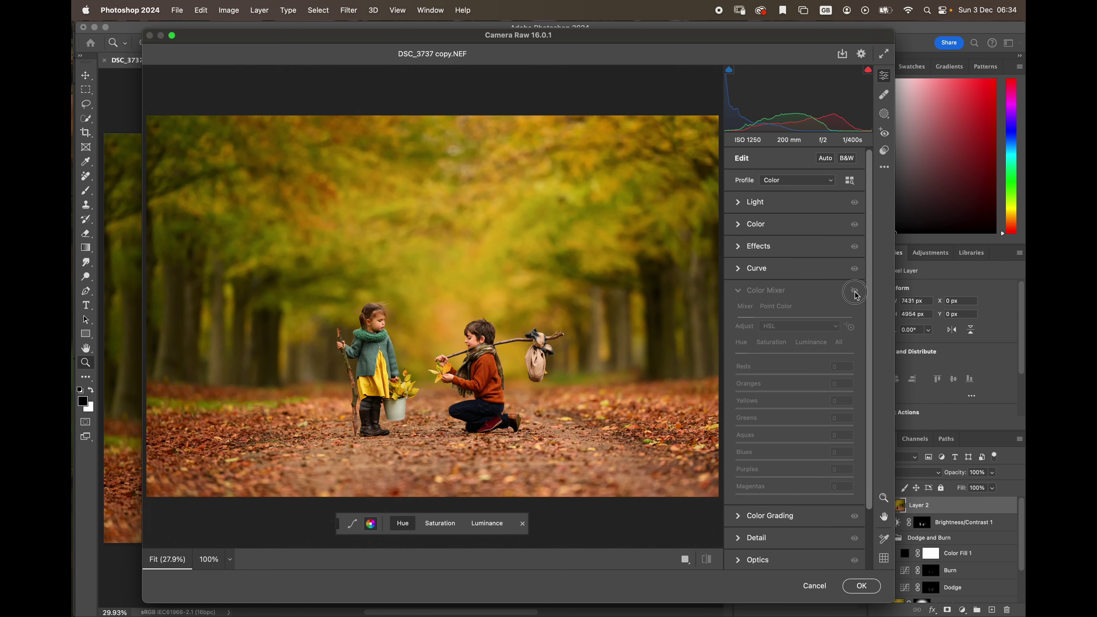
click(855, 292)
click(855, 292)
click(855, 292)
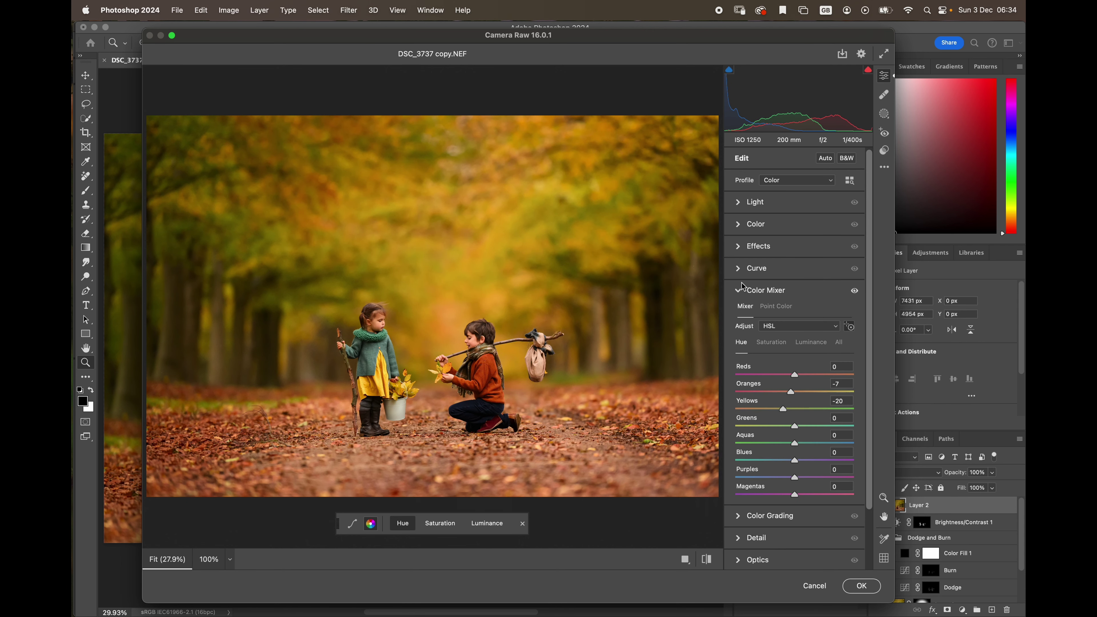
click(856, 292)
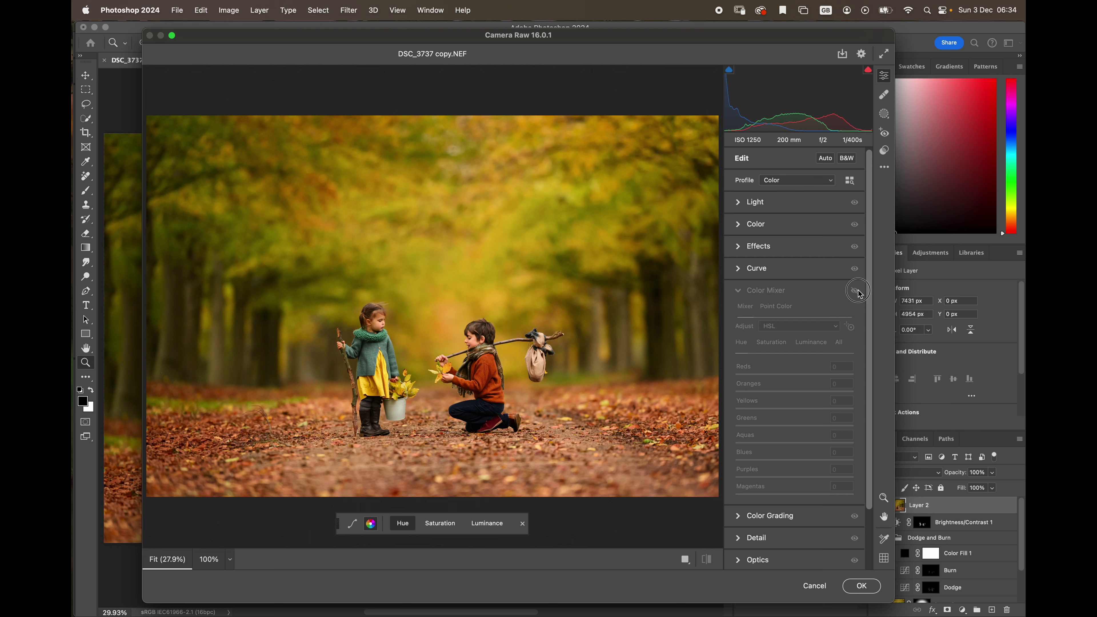
click(856, 292)
click(855, 292)
click(856, 292)
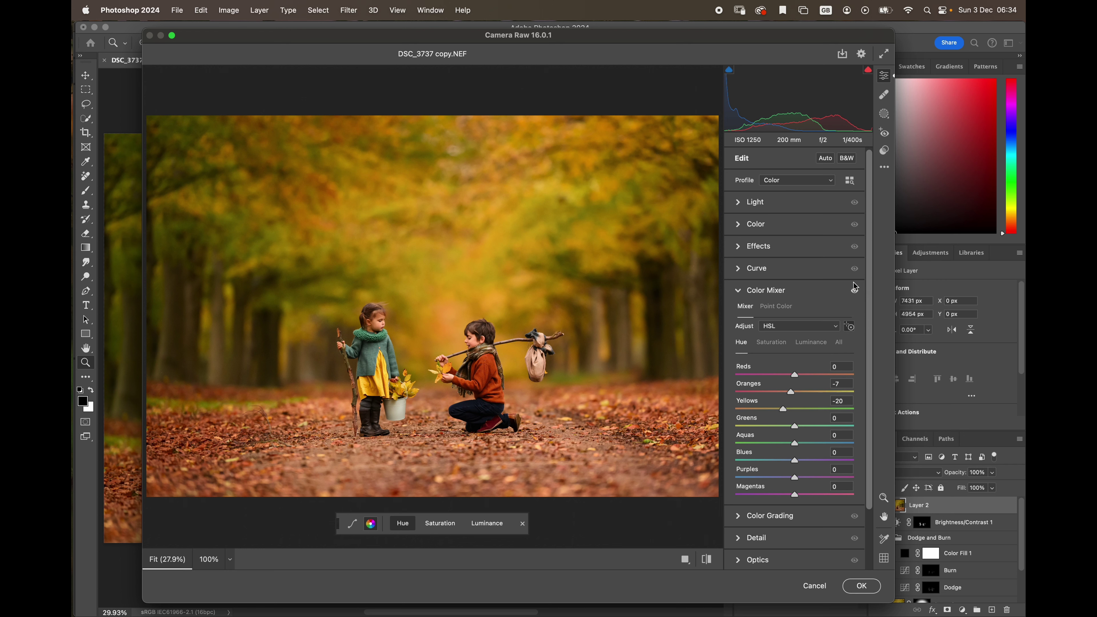
click(855, 292)
click(855, 293)
click(855, 293)
click(855, 292)
click(861, 587)
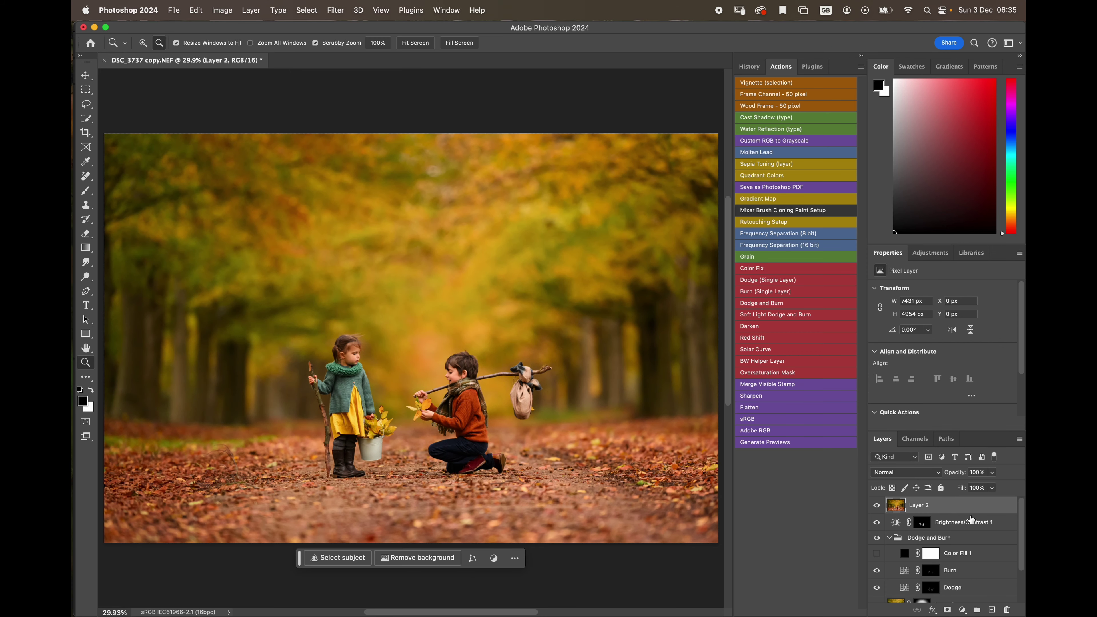
Add a white mask to the merged layer and paint black at 40% opacity over both children's faces and the girl's hair
click(947, 610)
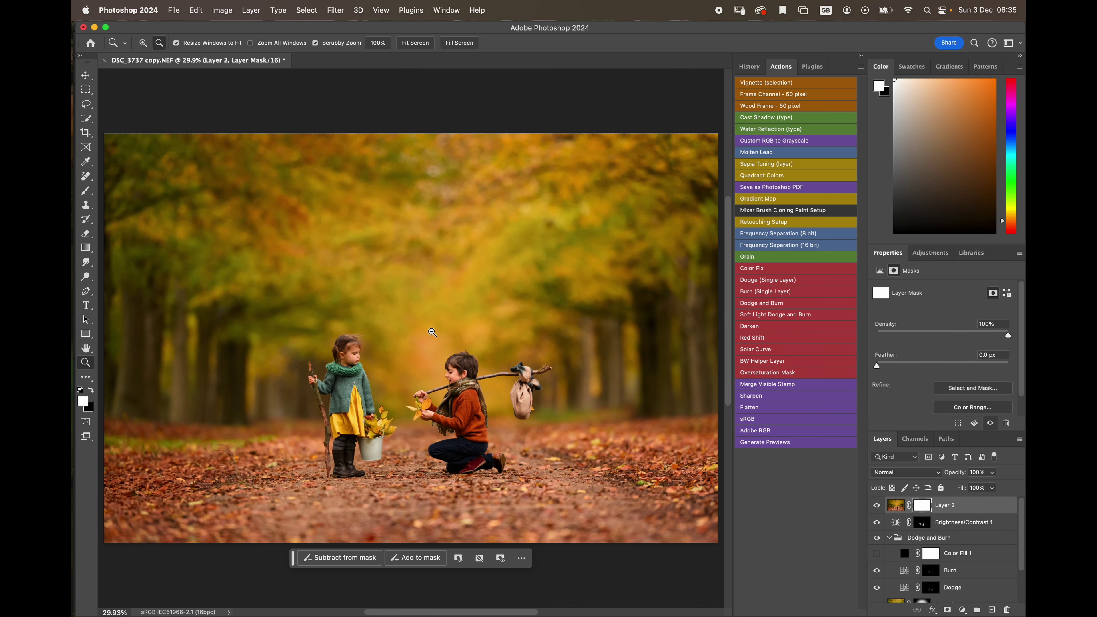
drag(383, 389, 429, 393)
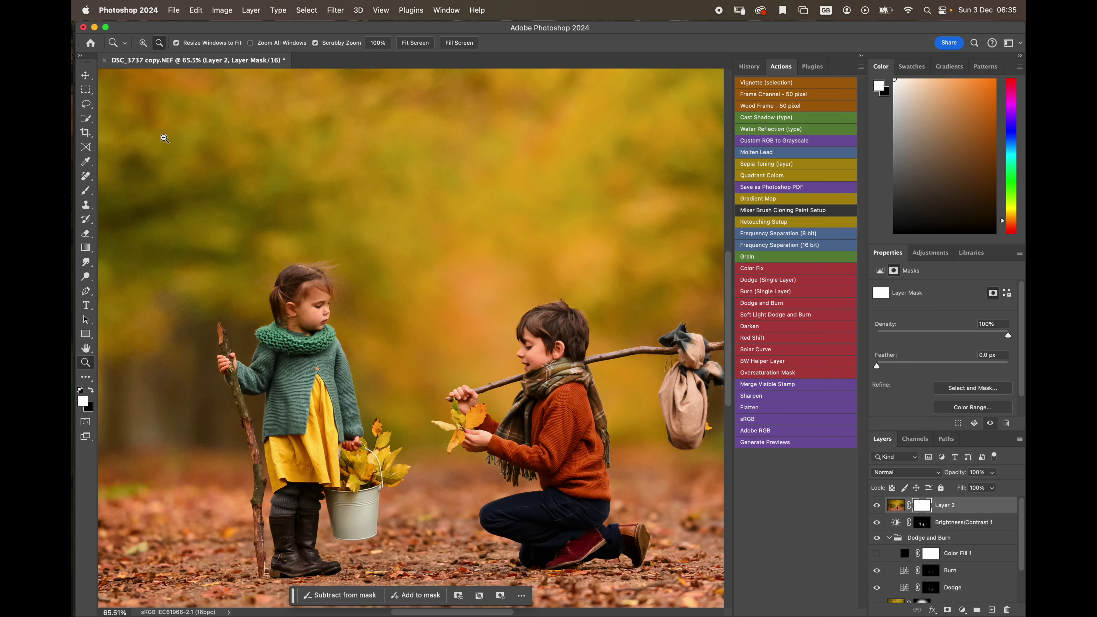
click(85, 190)
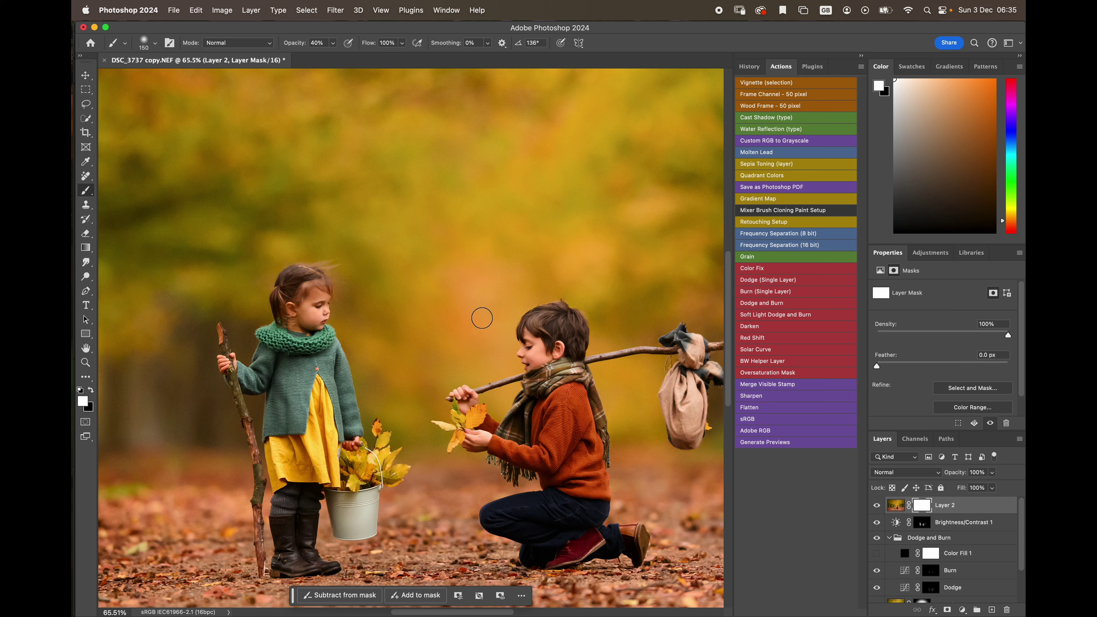
click(93, 389)
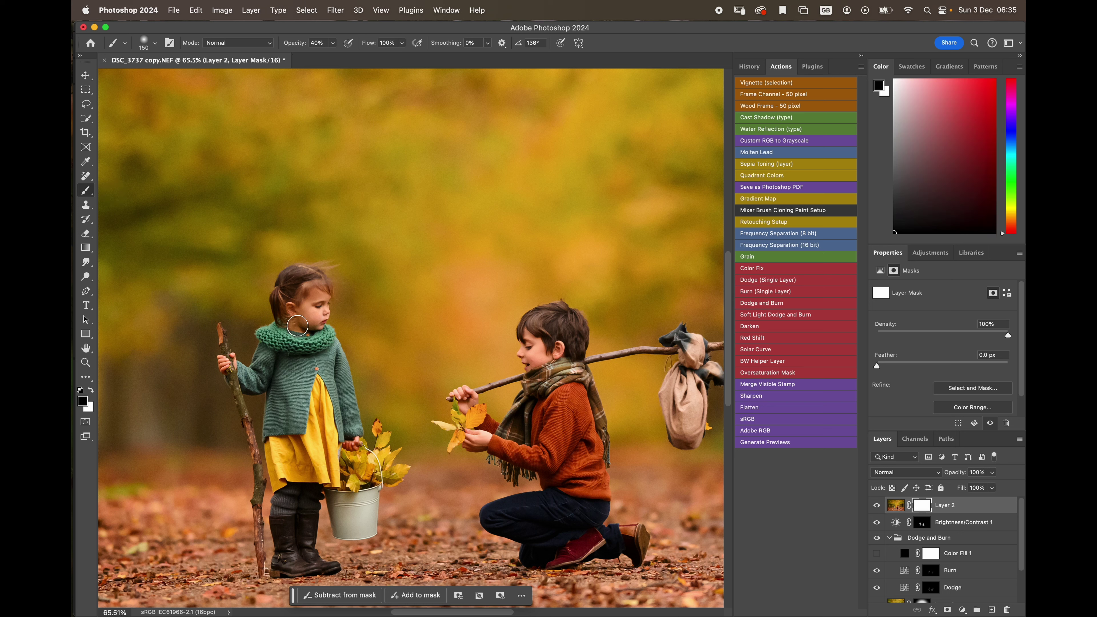
mouse_move(301, 311)
mouse_down()
mouse_move(310, 315)
mouse_move(300, 309)
mouse_up()
mouse_move(533, 355)
mouse_down()
mouse_move(558, 349)
mouse_move(543, 323)
mouse_move(559, 317)
mouse_move(571, 347)
mouse_move(570, 331)
mouse_move(536, 334)
mouse_up()
mouse_move(299, 279)
mouse_down()
mouse_move(280, 306)
mouse_move(300, 279)
mouse_move(292, 294)
mouse_move(310, 279)
mouse_move(319, 291)
mouse_move(296, 279)
mouse_move(281, 310)
mouse_move(305, 281)
mouse_move(283, 307)
mouse_move(300, 318)
mouse_move(313, 307)
mouse_move(268, 304)
mouse_up()
Compare the whole photo with and without the masked hue-shifted layer, and examine the children's skin tones up close
click(86, 363)
click(410, 43)
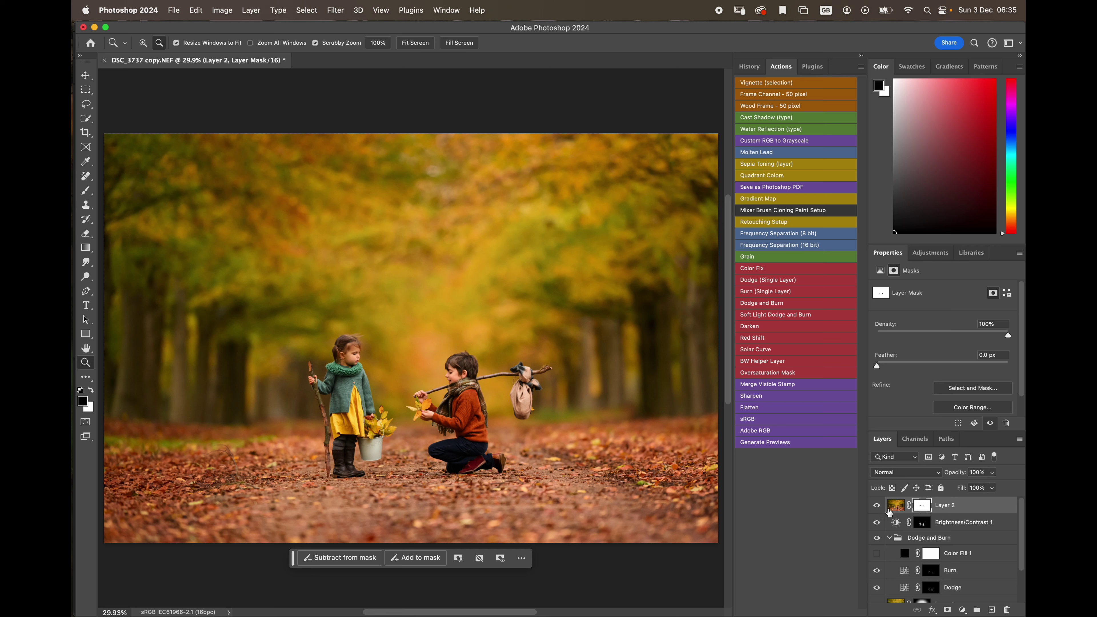
click(877, 505)
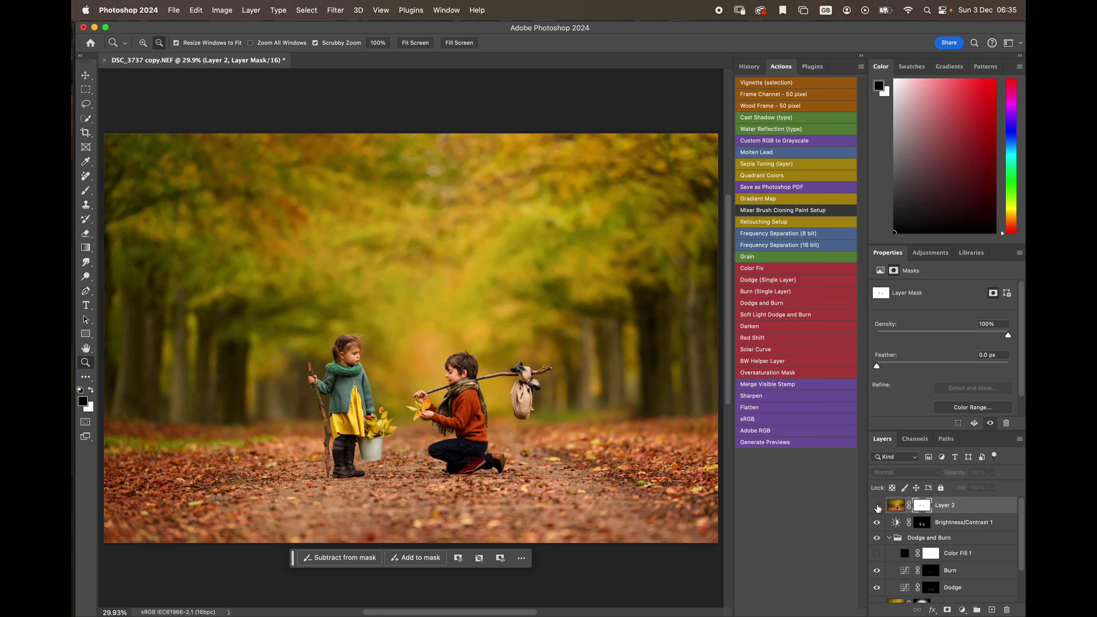
click(878, 506)
click(878, 506)
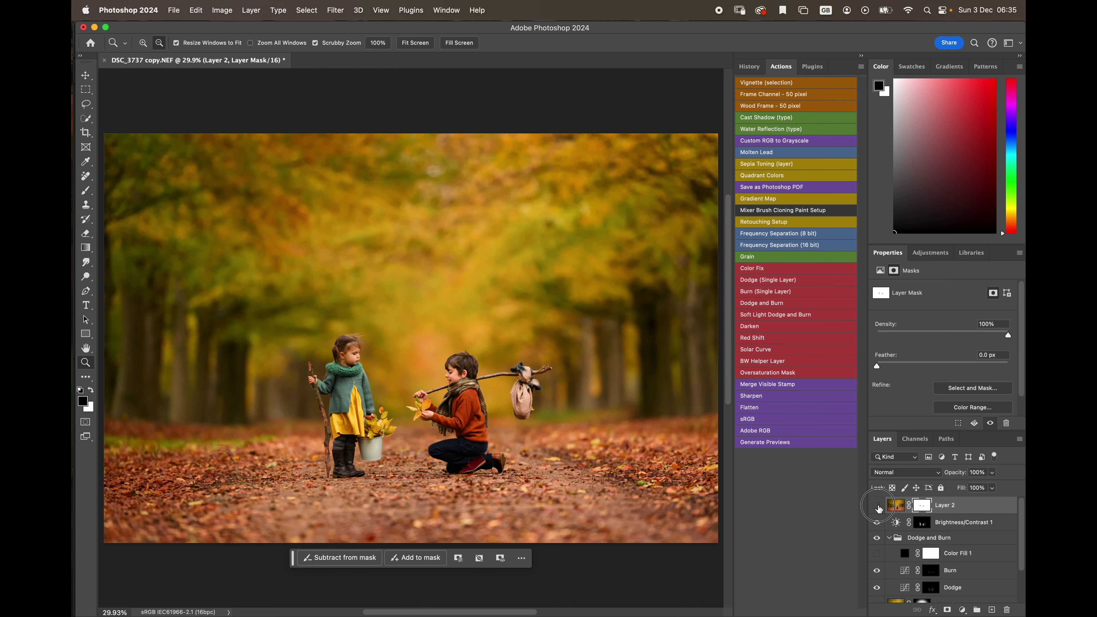
click(877, 506)
click(877, 504)
mouse_move(408, 396)
mouse_down()
mouse_move(442, 397)
mouse_move(425, 383)
mouse_up()
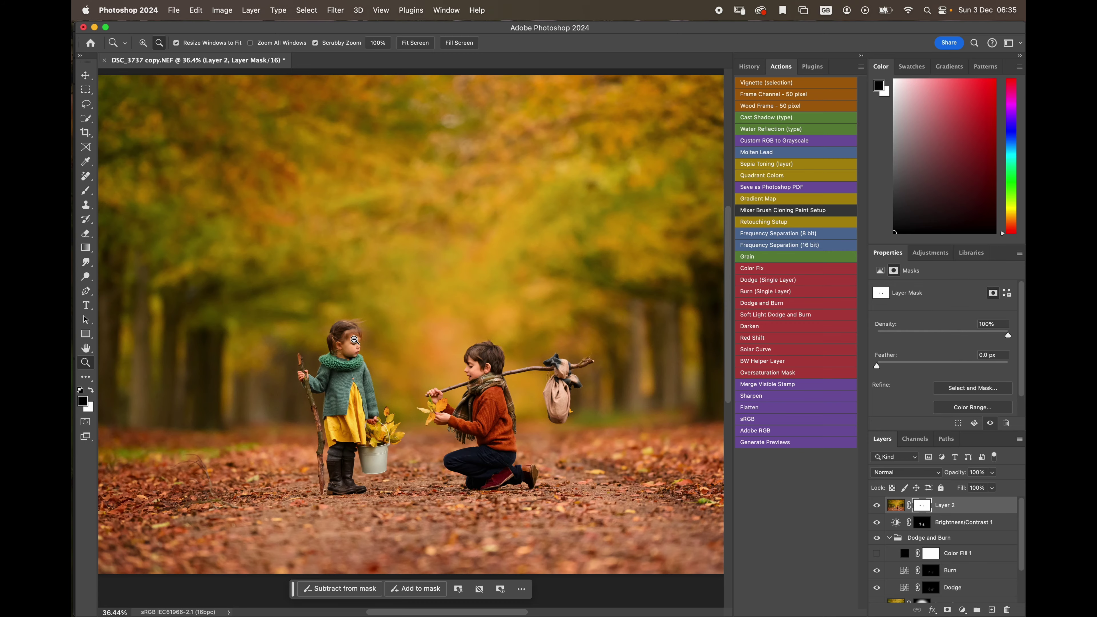
drag(350, 354, 379, 345)
drag(413, 385, 440, 332)
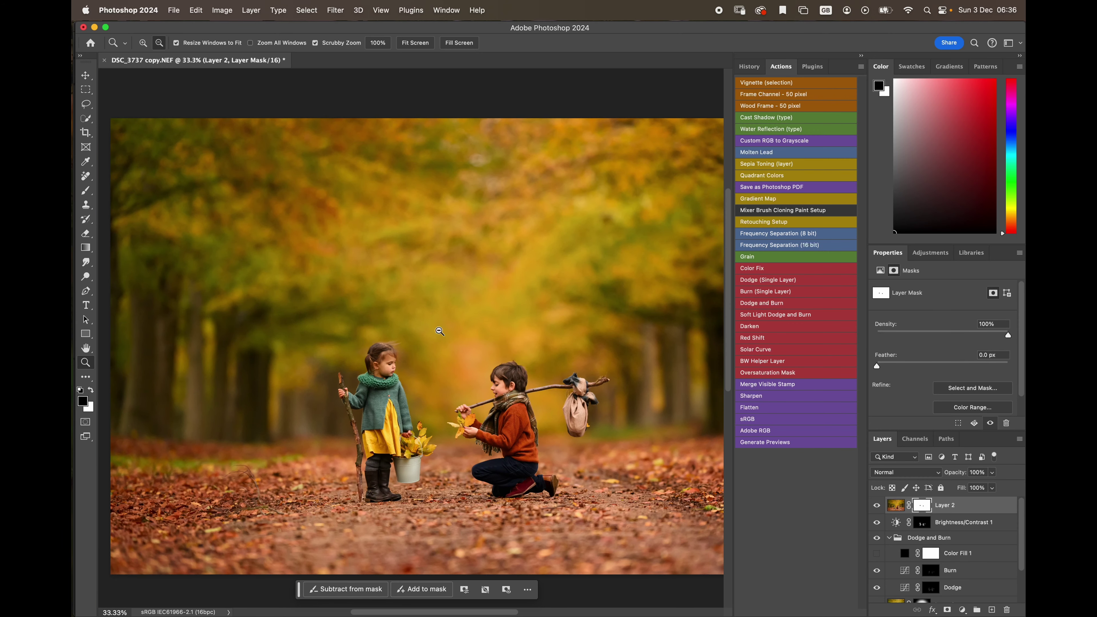
click(409, 43)
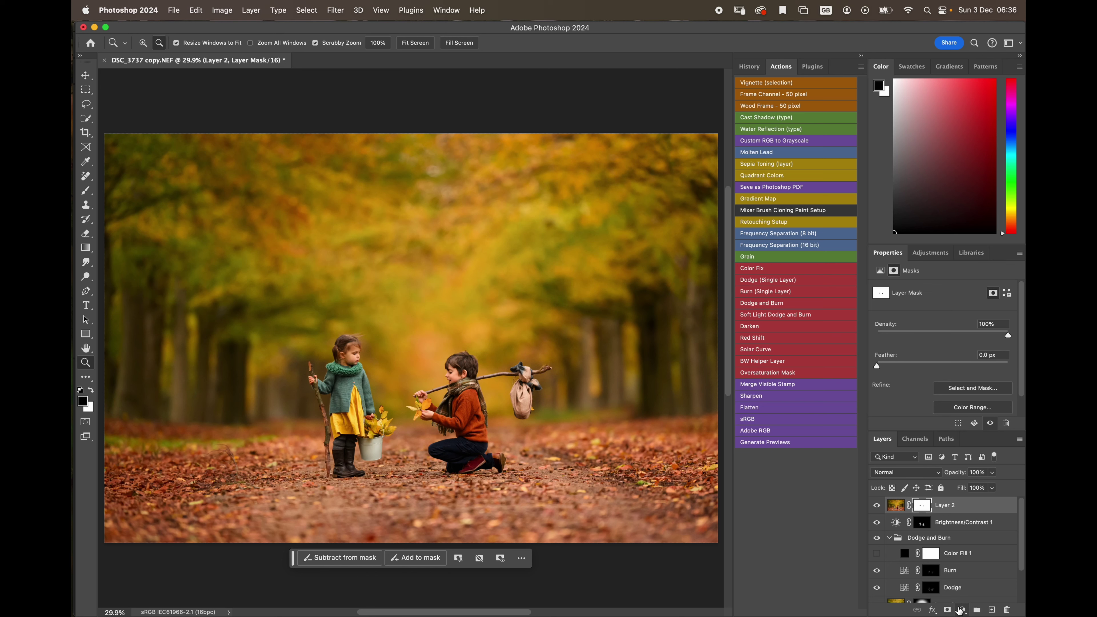
Run the Dodge and Burn action above the masked hue-shifted layer
click(894, 506)
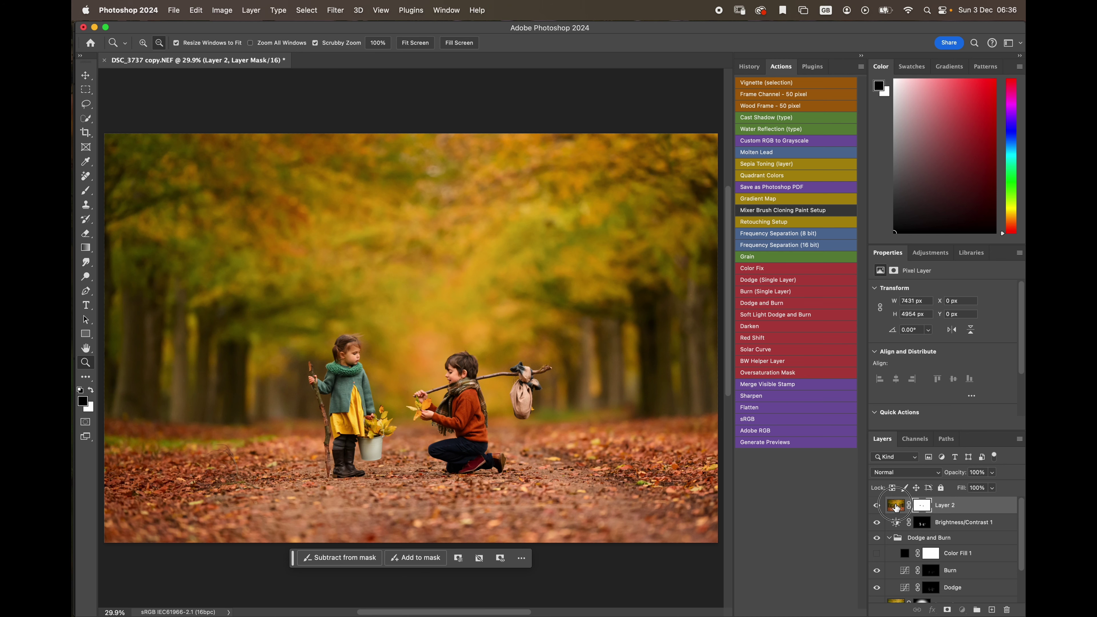
click(763, 304)
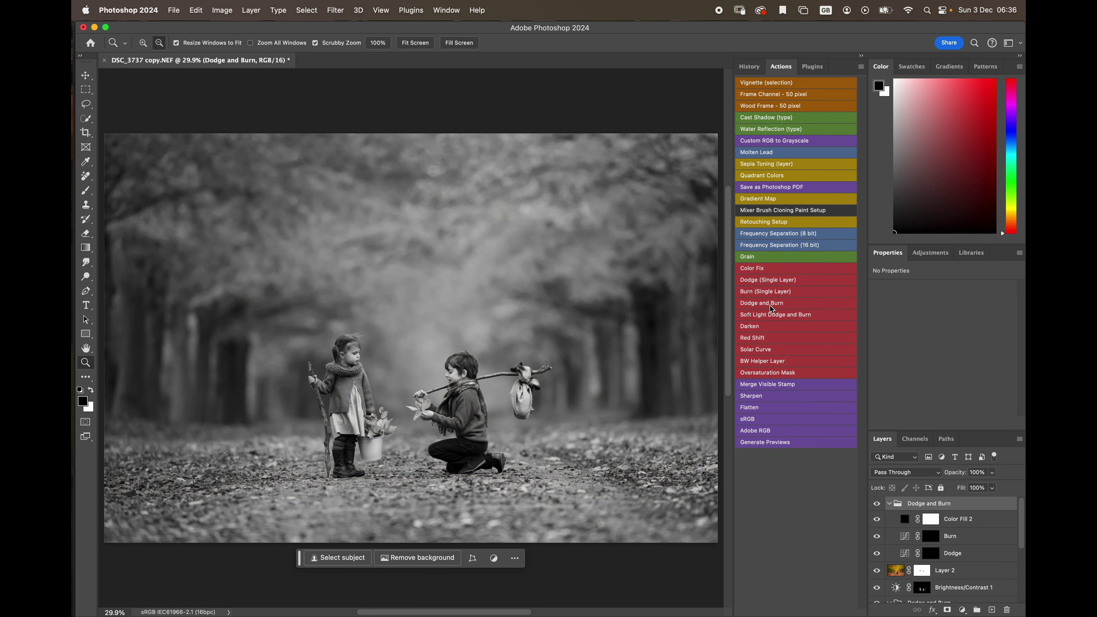
drag(376, 393, 415, 397)
alt+click(464, 387)
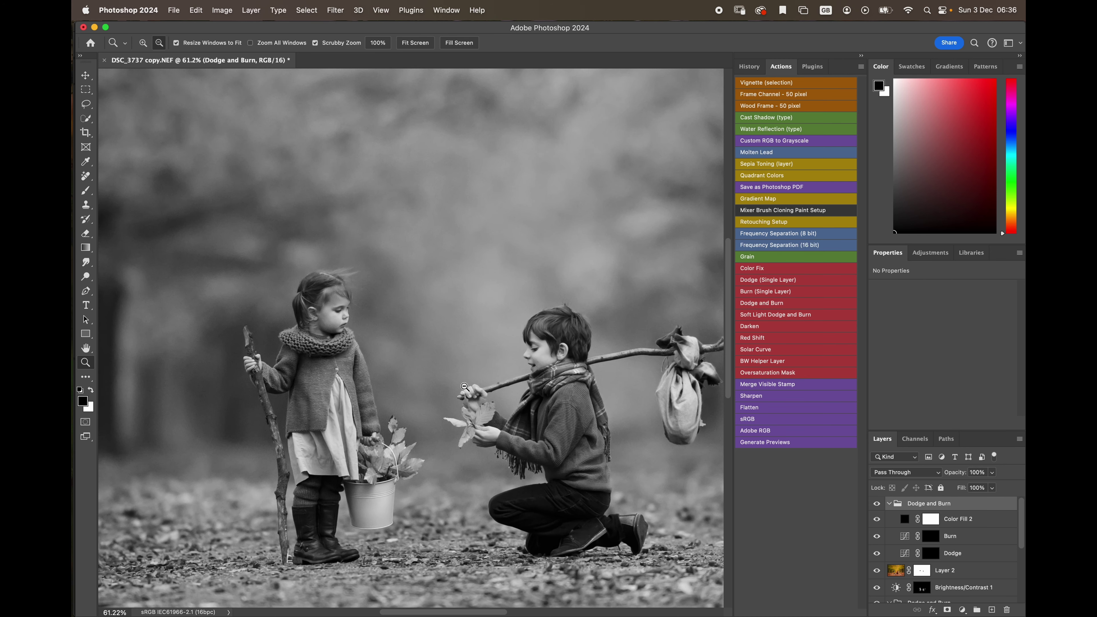
drag(476, 364, 517, 367)
Paint white at 20% brush opacity on the new Dodge layer's mask over both children's faces, using a brush size of 109
key(b)
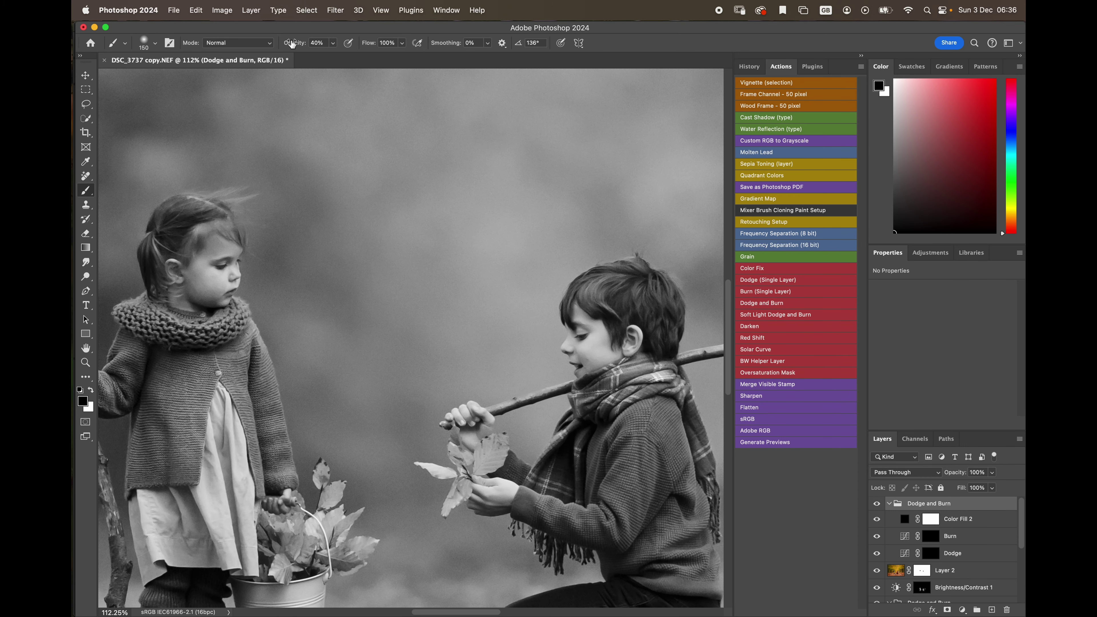
drag(293, 44, 288, 45)
click(931, 553)
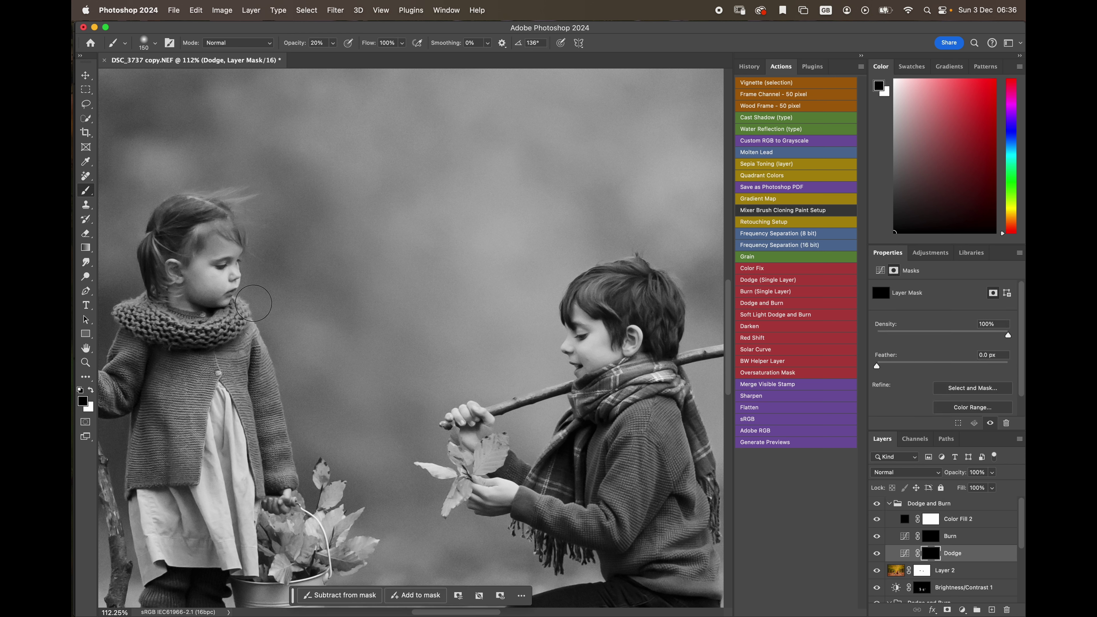
key(bracketright)
drag(222, 266, 202, 269)
click(90, 389)
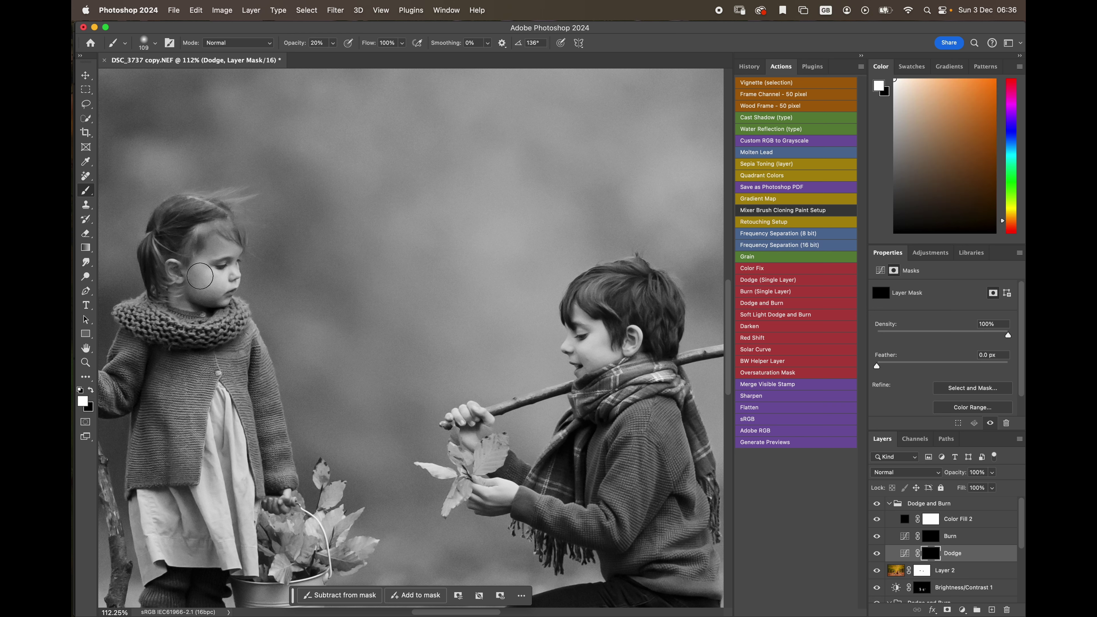
mouse_move(200, 276)
mouse_down()
mouse_move(196, 295)
mouse_move(217, 279)
mouse_move(192, 267)
mouse_move(223, 245)
mouse_move(221, 276)
mouse_up()
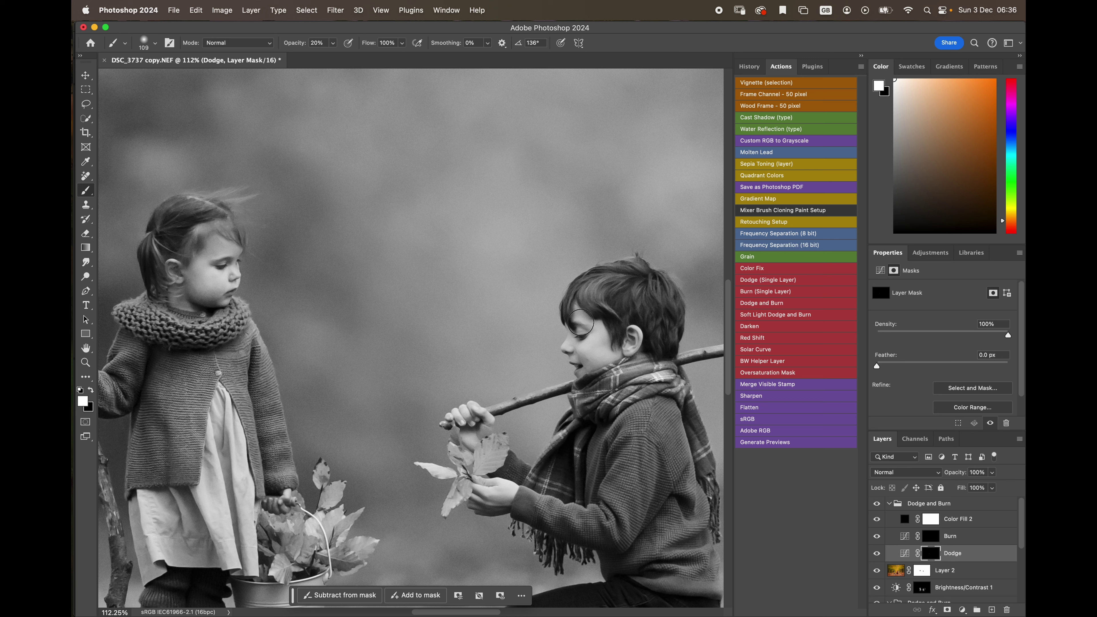
mouse_move(581, 323)
mouse_down()
mouse_move(598, 351)
mouse_move(578, 352)
mouse_move(571, 347)
mouse_move(630, 339)
mouse_move(615, 341)
mouse_up()
mouse_move(216, 263)
mouse_down()
mouse_move(201, 285)
mouse_move(172, 293)
mouse_move(165, 282)
mouse_move(219, 298)
mouse_up()
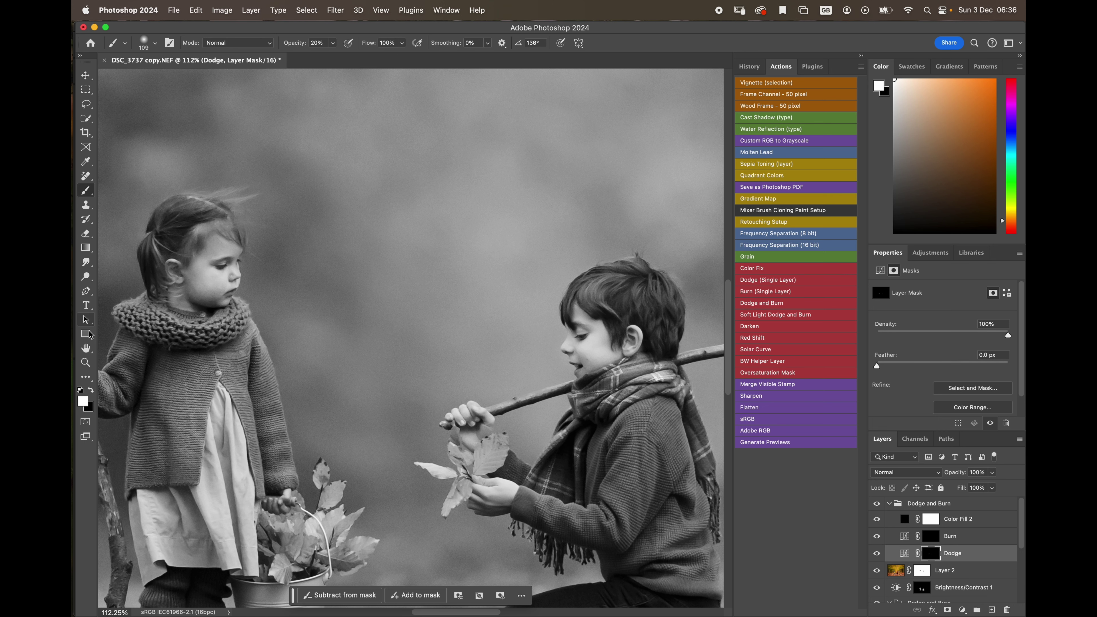
Hide the new black Color Fill helper layer to view the whole photo in colour
click(86, 362)
click(414, 43)
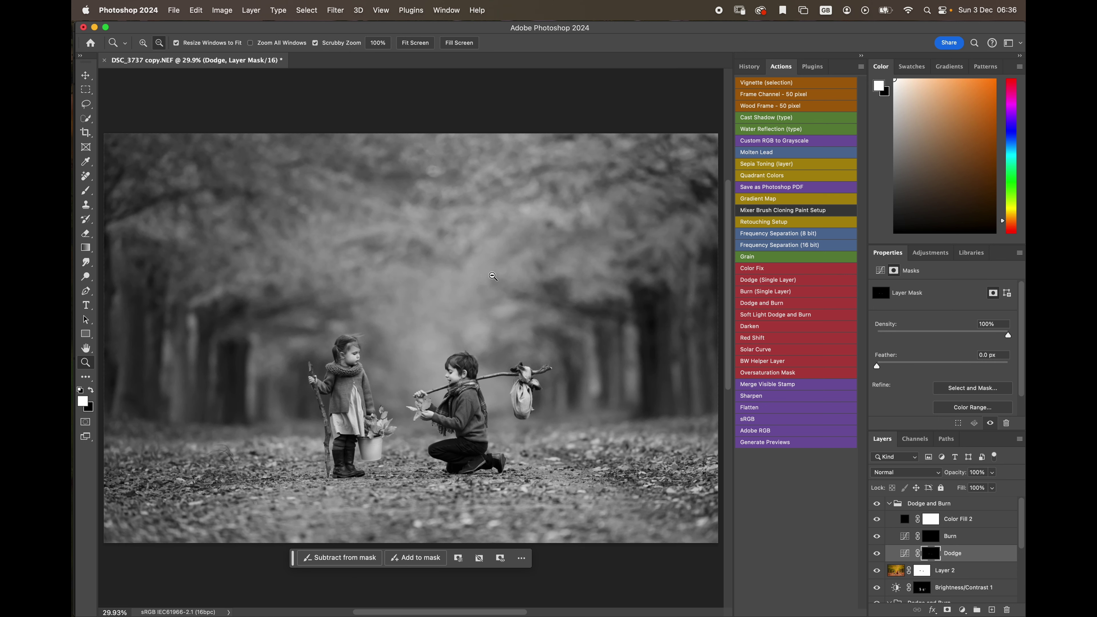
click(877, 520)
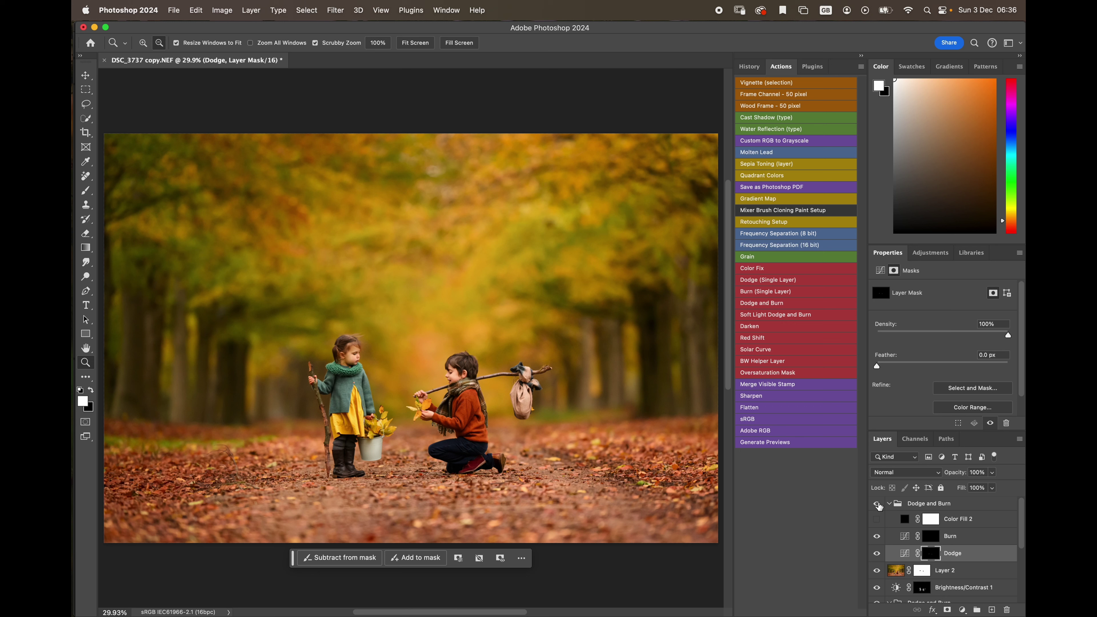
Compare the whole photo with and without the upper Dodge and Burn group
click(877, 504)
click(878, 504)
click(877, 504)
click(879, 505)
click(879, 505)
click(880, 505)
Fine-tune the upper Dodge and Burn group's opacity, checking the photo with and without the group between adjustments
click(930, 506)
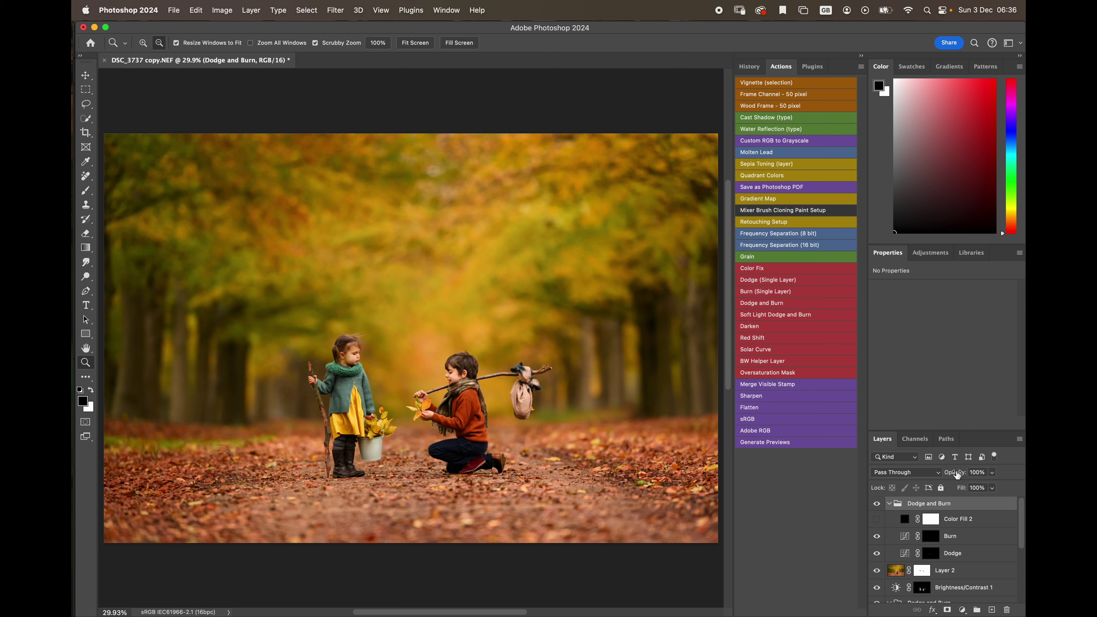
drag(953, 477, 924, 474)
click(877, 502)
click(878, 503)
drag(955, 476, 943, 475)
click(878, 503)
click(879, 503)
click(878, 505)
click(878, 504)
click(879, 504)
click(879, 504)
drag(957, 475, 950, 476)
click(877, 504)
click(877, 503)
click(878, 503)
click(877, 504)
Add a Brightness/Contrast adjustment layer above the Color Fill helper layer with contrast 15 and invert its mask to black
click(963, 609)
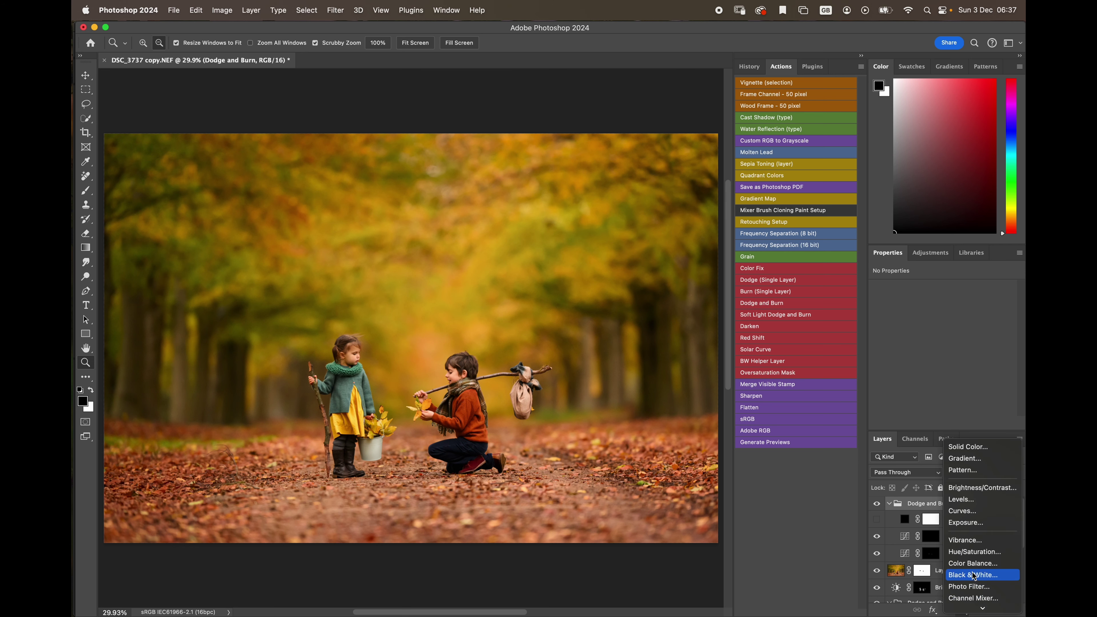
click(975, 488)
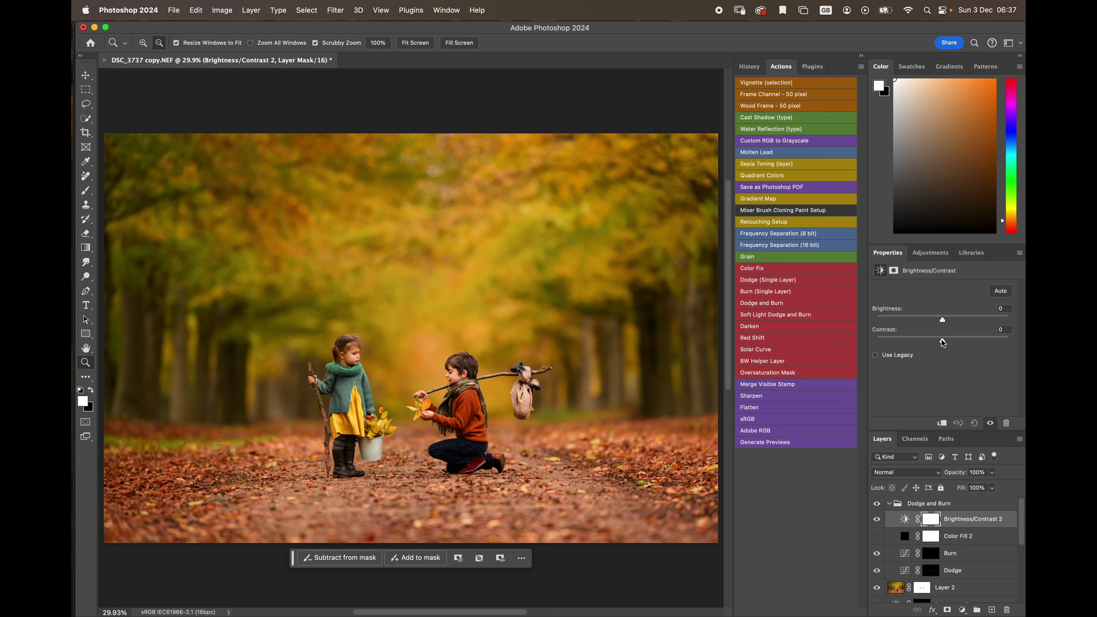
drag(943, 343, 953, 341)
key(super+i)
Paint white at 41% brush opacity over the children on the new Brightness/Contrast layer's mask, using a brush size of 321
click(87, 193)
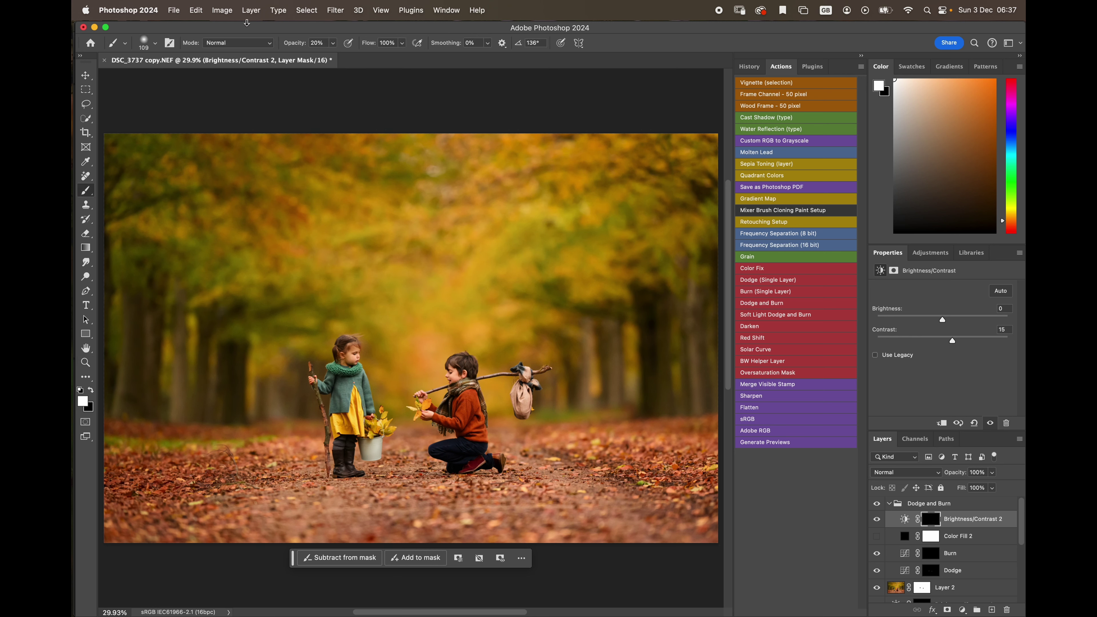
drag(290, 43, 292, 45)
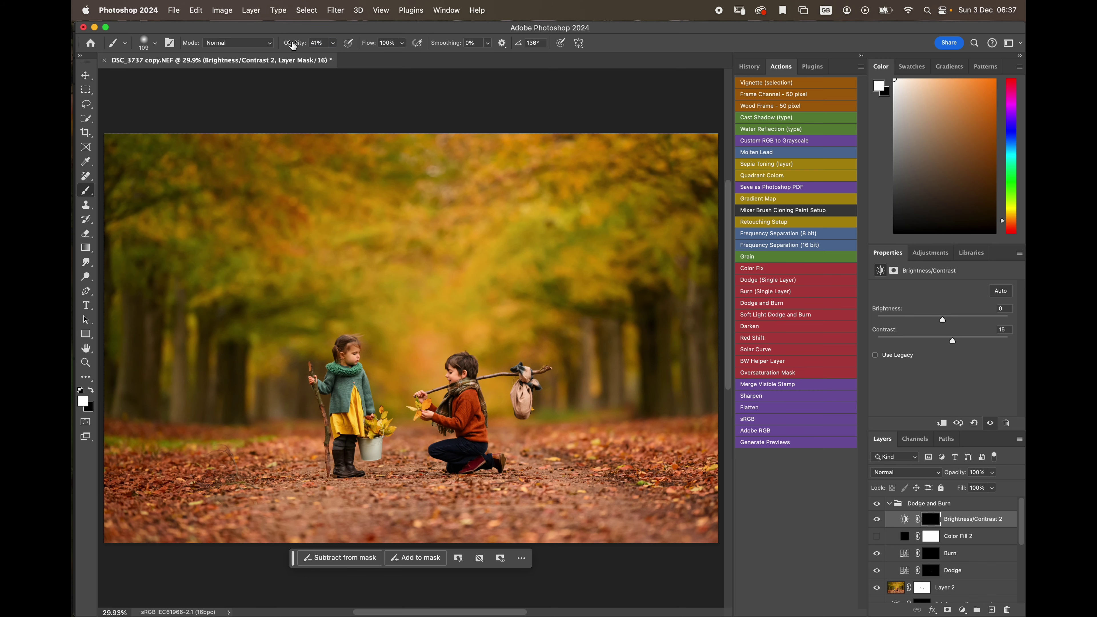
click(85, 362)
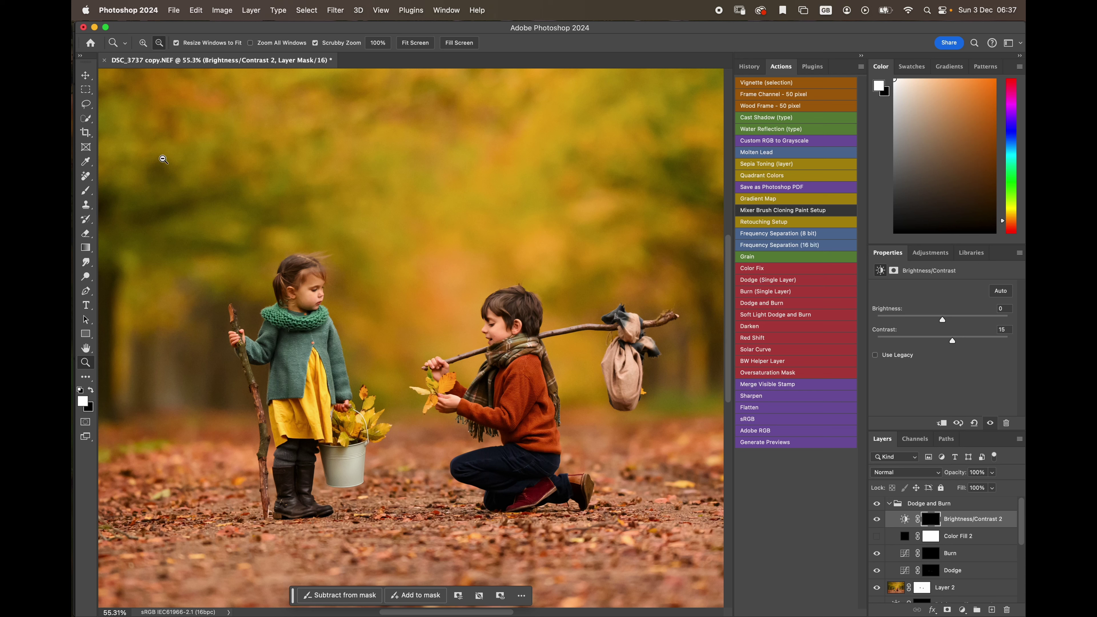
click(85, 190)
mouse_move(392, 393)
mouse_down()
mouse_move(417, 393)
mouse_move(406, 393)
mouse_up()
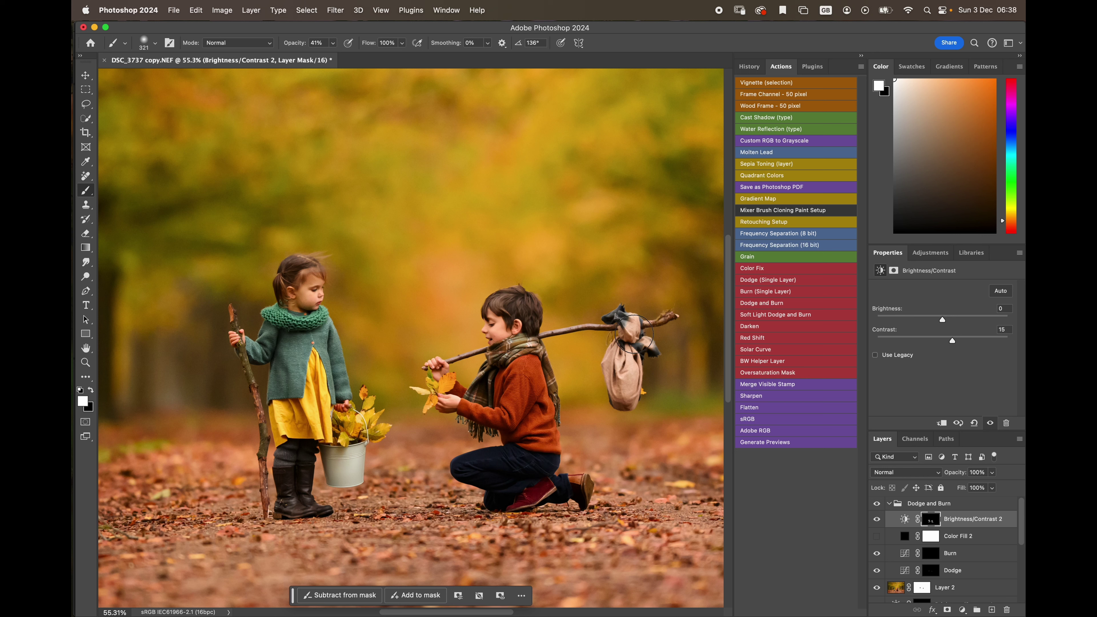
Move the new Brightness/Contrast layer out of the Dodge and Burn group to the top of the layer stack
click(85, 362)
drag(894, 520, 889, 506)
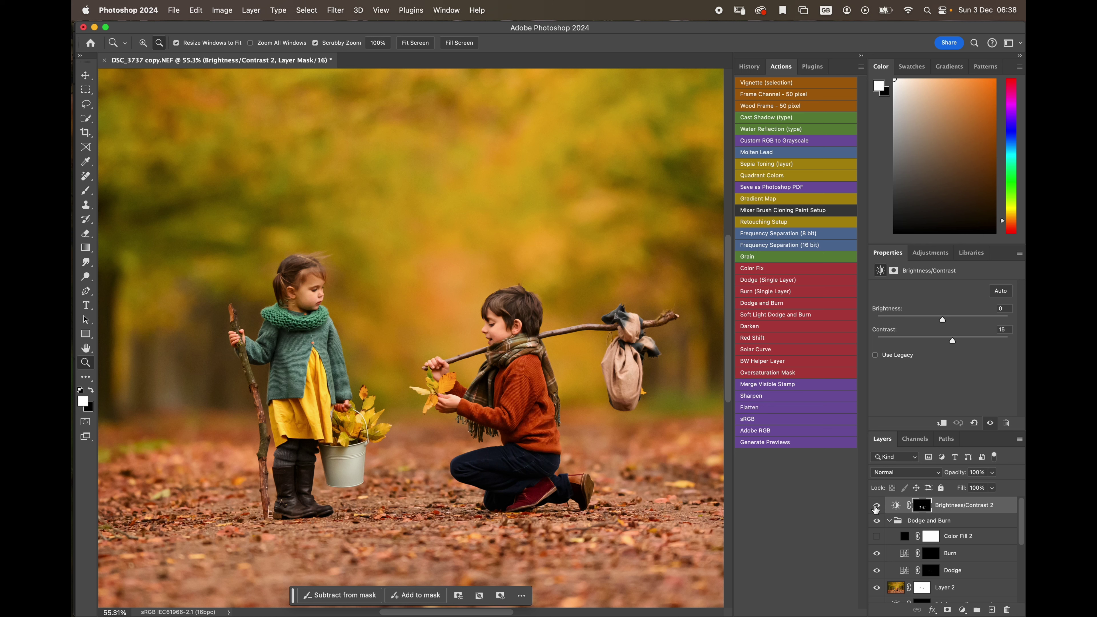
Compare the children with and without the masked contrast boost
click(877, 507)
click(877, 508)
click(876, 508)
click(877, 508)
click(877, 508)
click(878, 507)
click(877, 508)
click(877, 507)
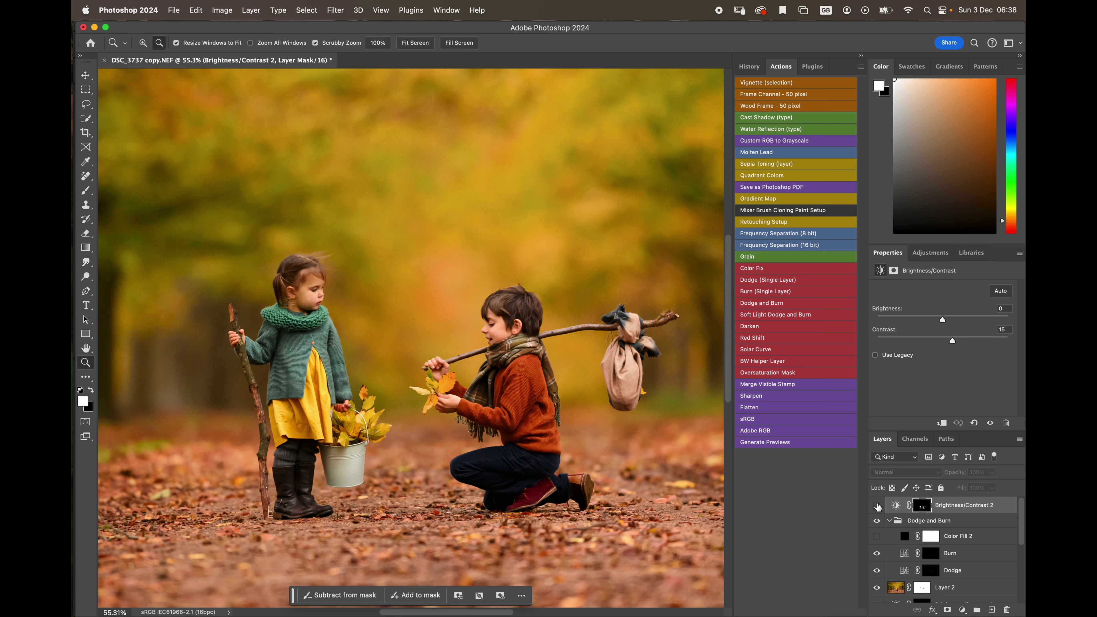
click(877, 508)
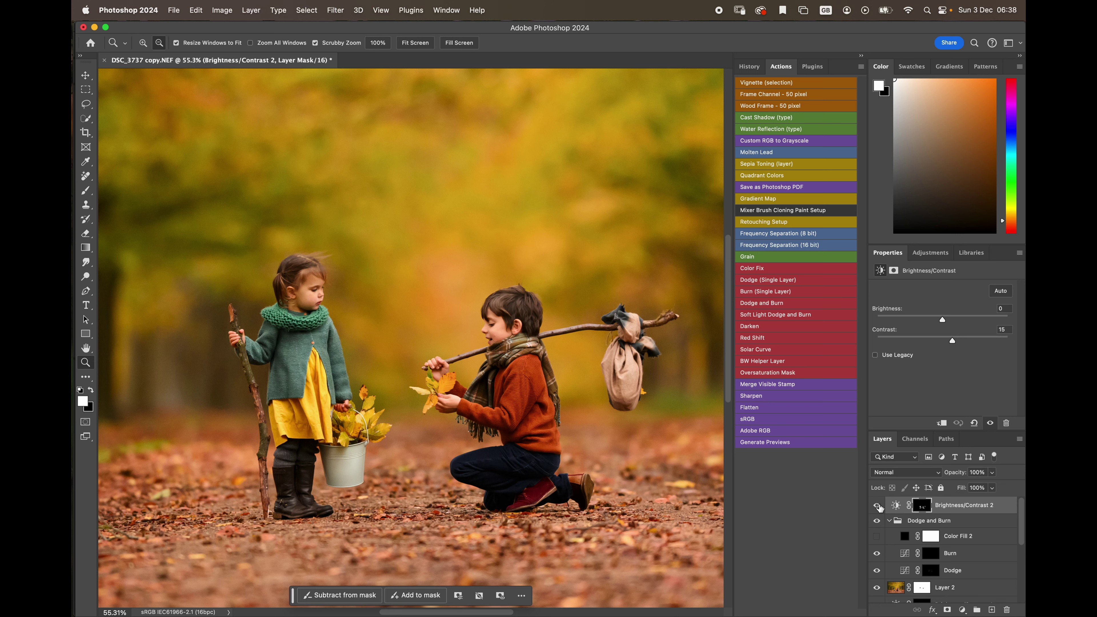
Group all layers from the top Brightness/Contrast layer down to the Curves layer above the Background
click(414, 42)
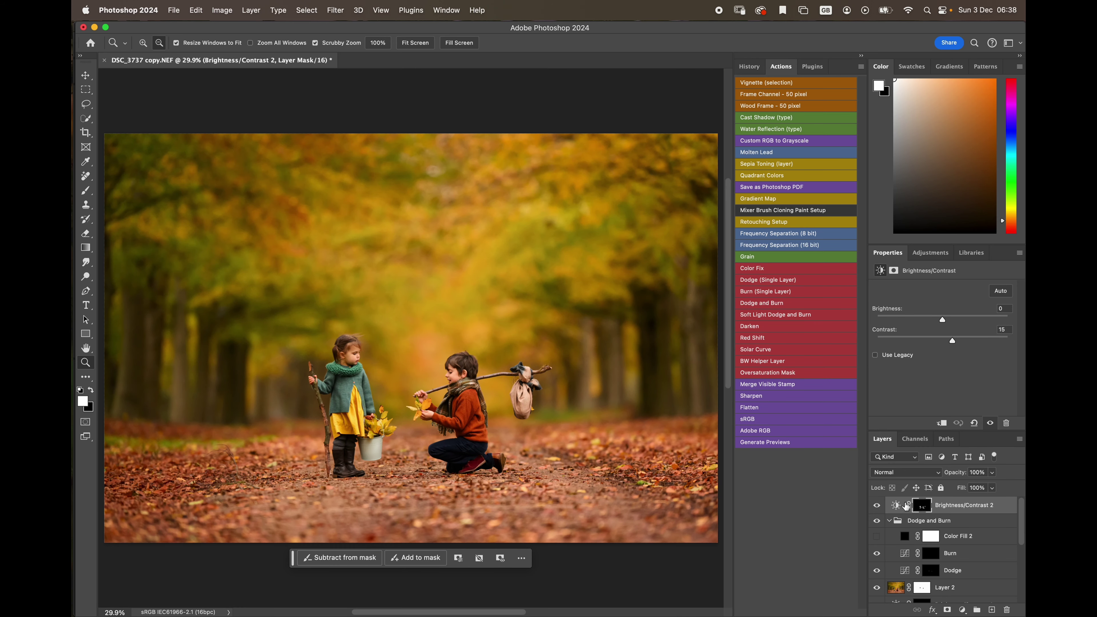
click(896, 506)
drag(1021, 522, 1023, 605)
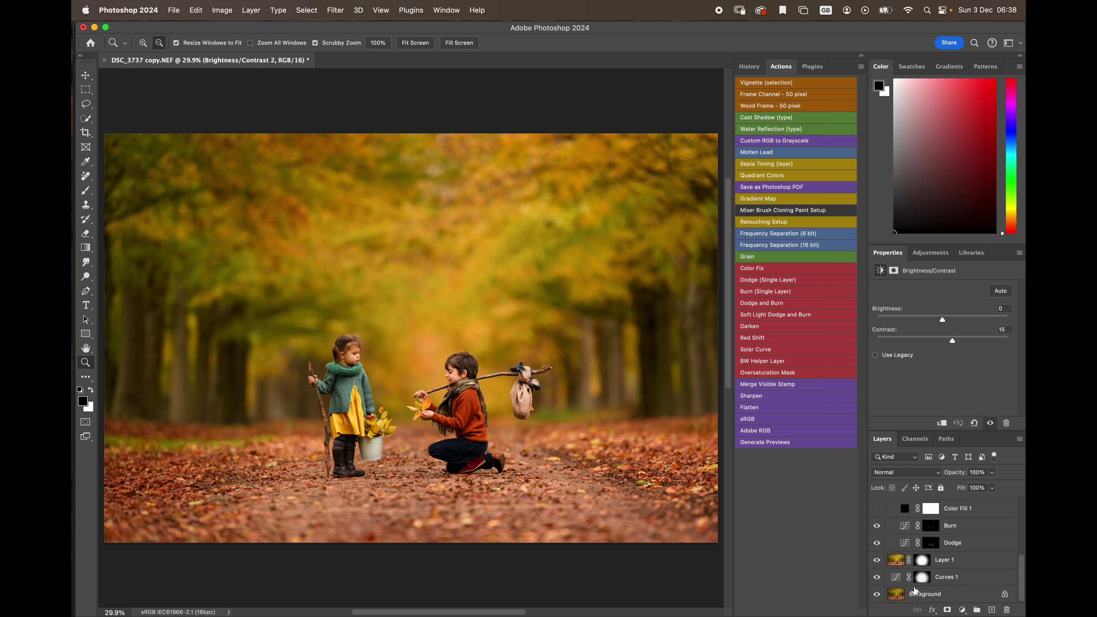
shift+click(894, 580)
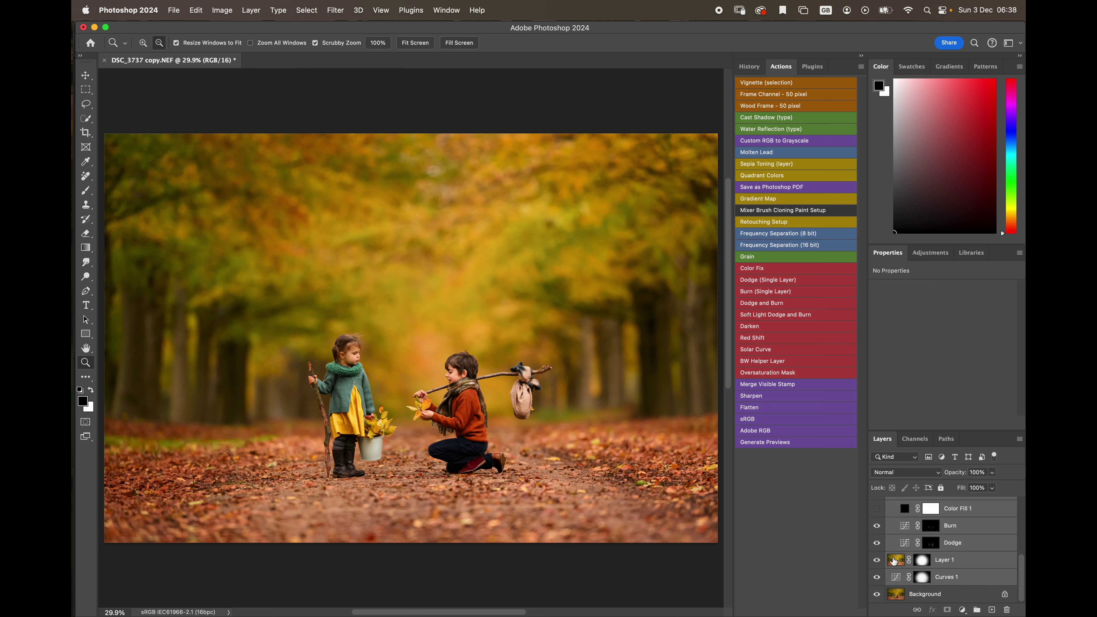
drag(895, 561, 977, 610)
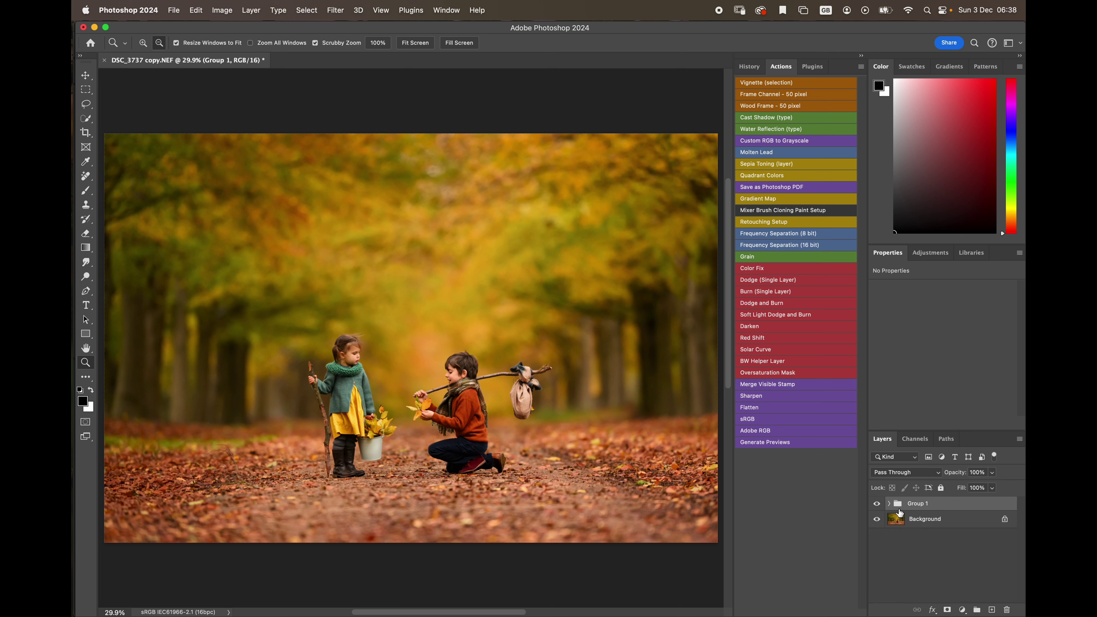
Expand the new group and compare the whole photo with and without all of its adjustments
click(889, 504)
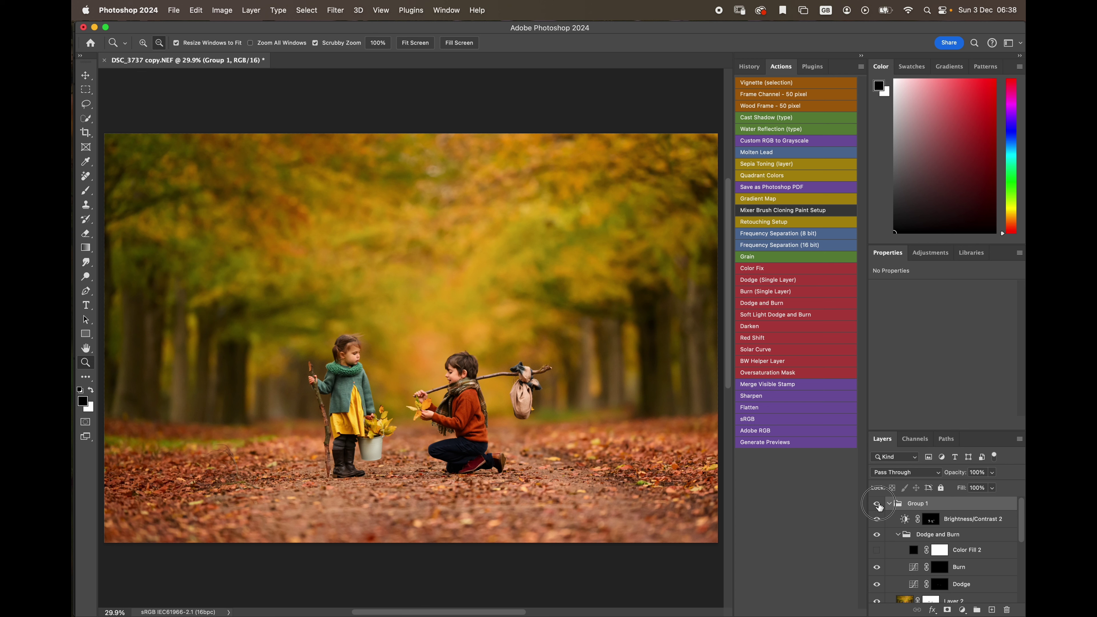
click(877, 504)
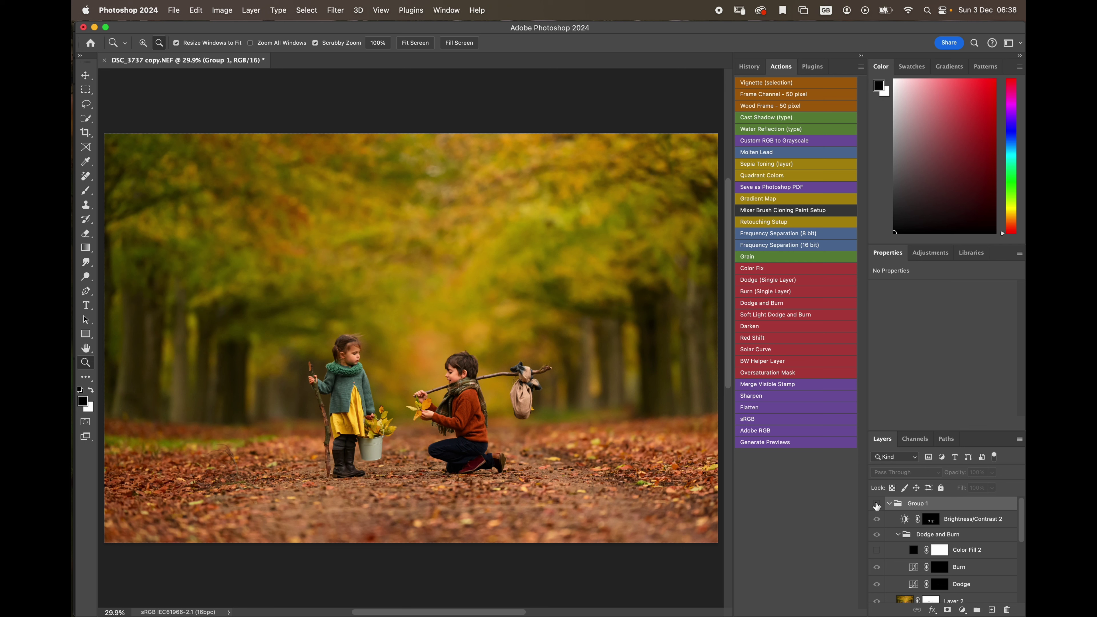
click(877, 504)
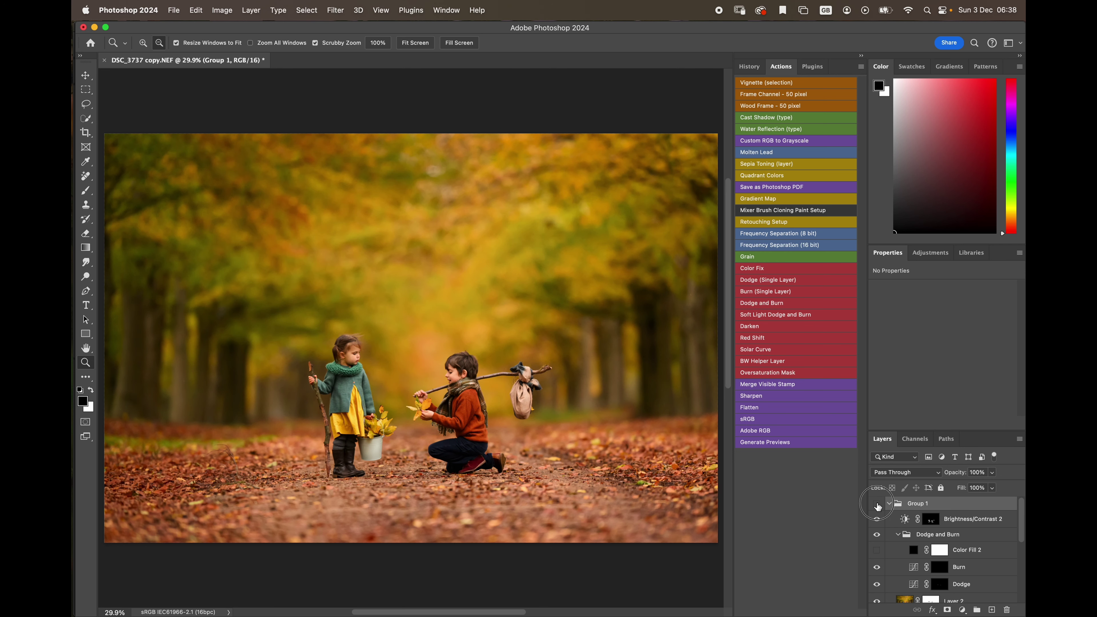
click(878, 504)
click(877, 504)
click(877, 504)
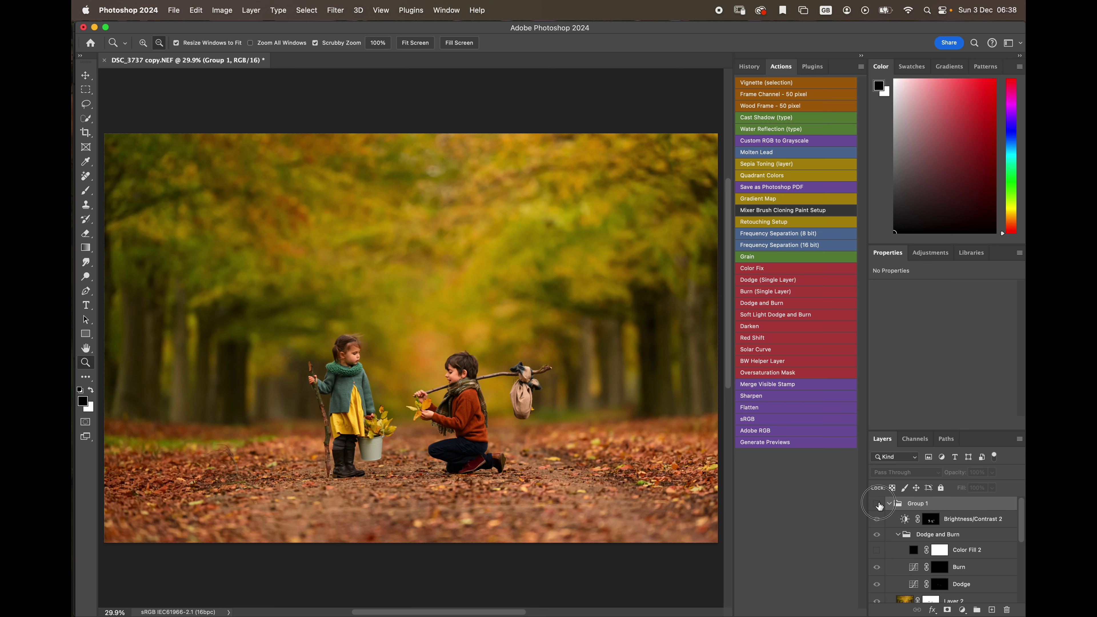
click(877, 504)
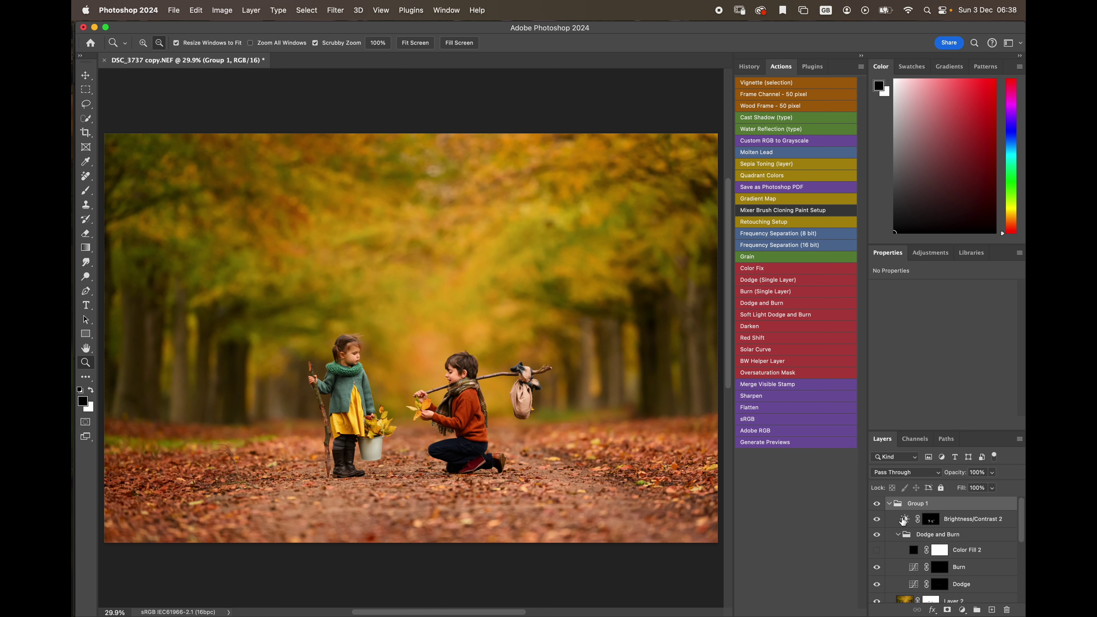
Stamp all visible layers into a new layer above the top Brightness/Contrast layer and open it in the Camera Raw Filter
click(903, 520)
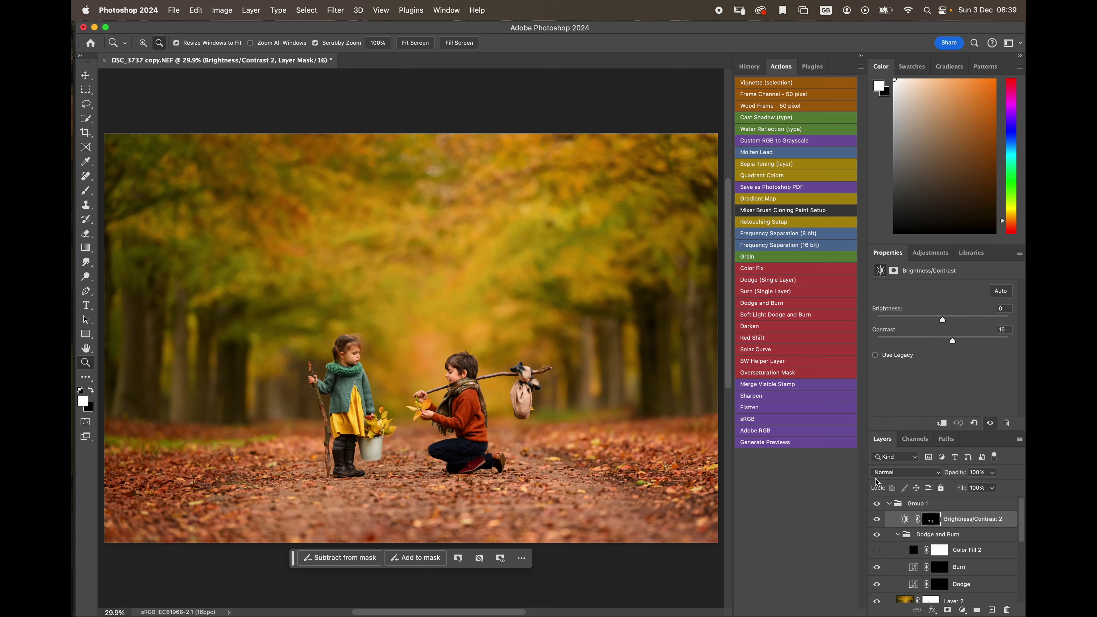
key(super+alt+shift+e)
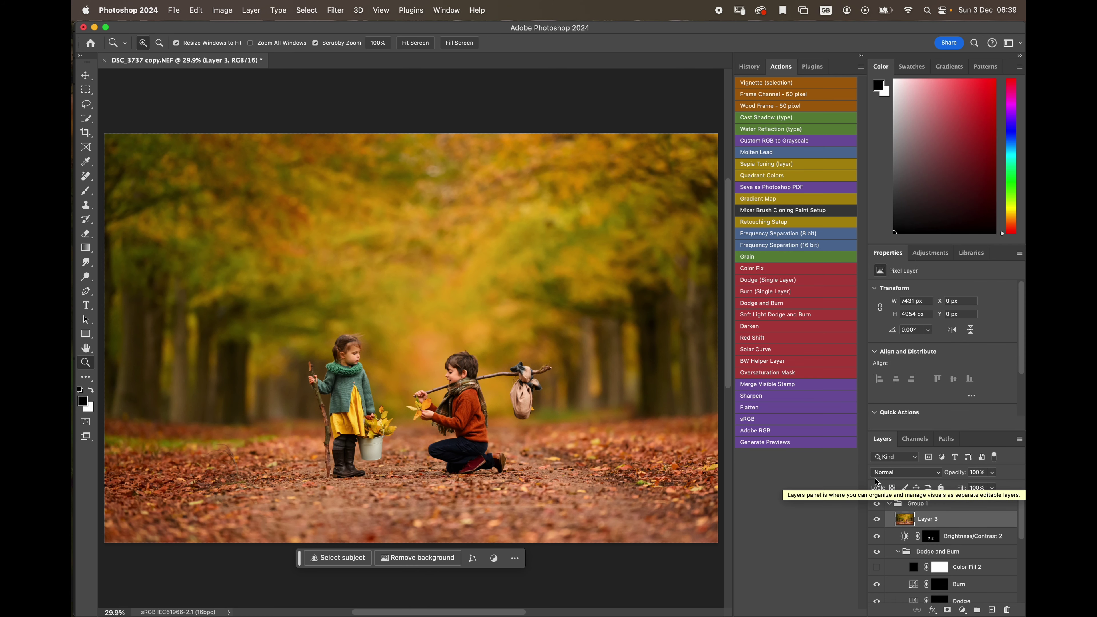
click(339, 10)
click(344, 97)
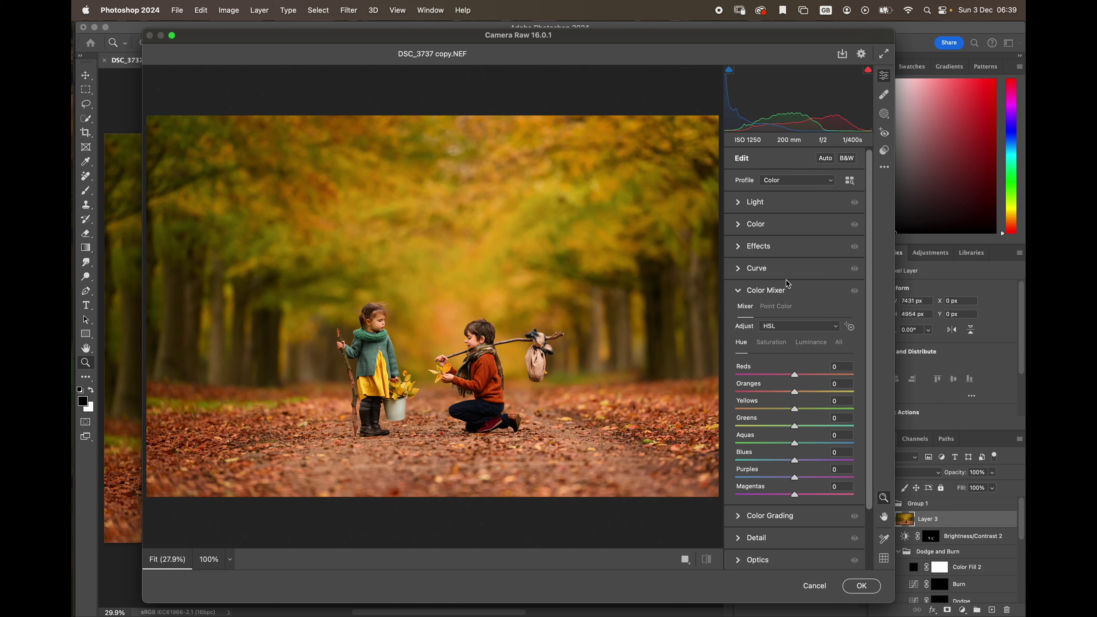
Lower the Highlights to -25 in the Light adjustments and turn on the highlight clipping warning
click(787, 287)
click(781, 204)
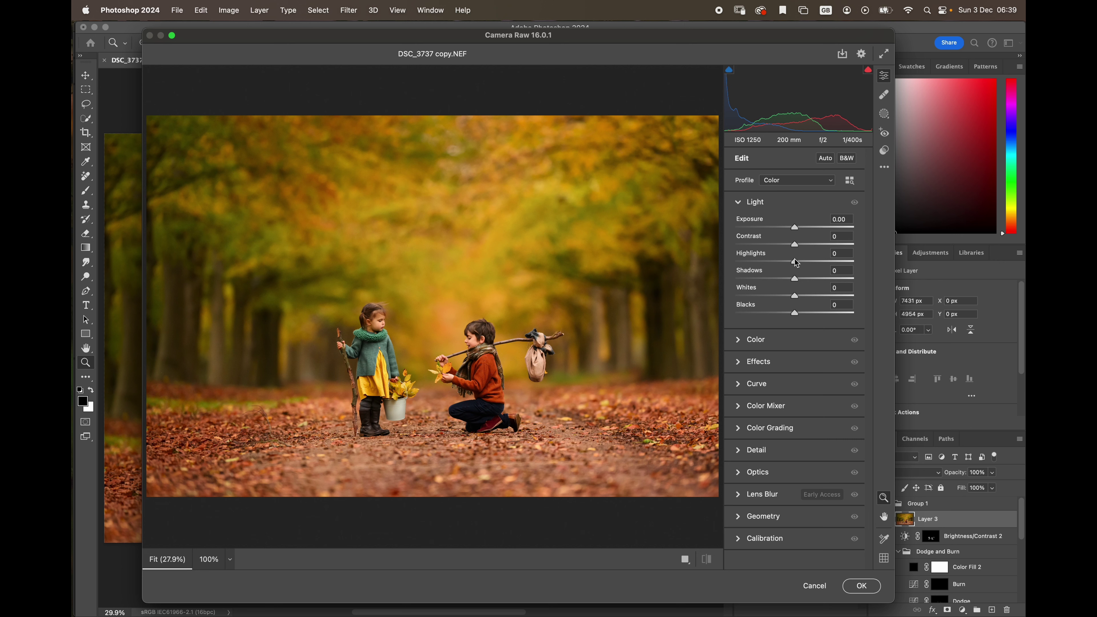
drag(796, 263, 782, 263)
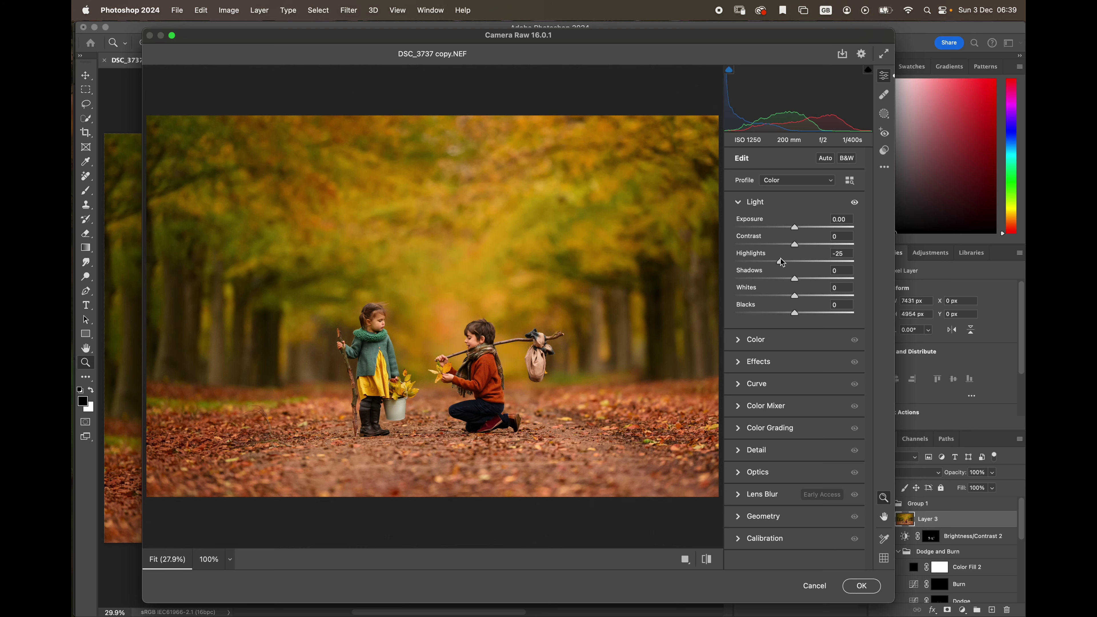
click(870, 72)
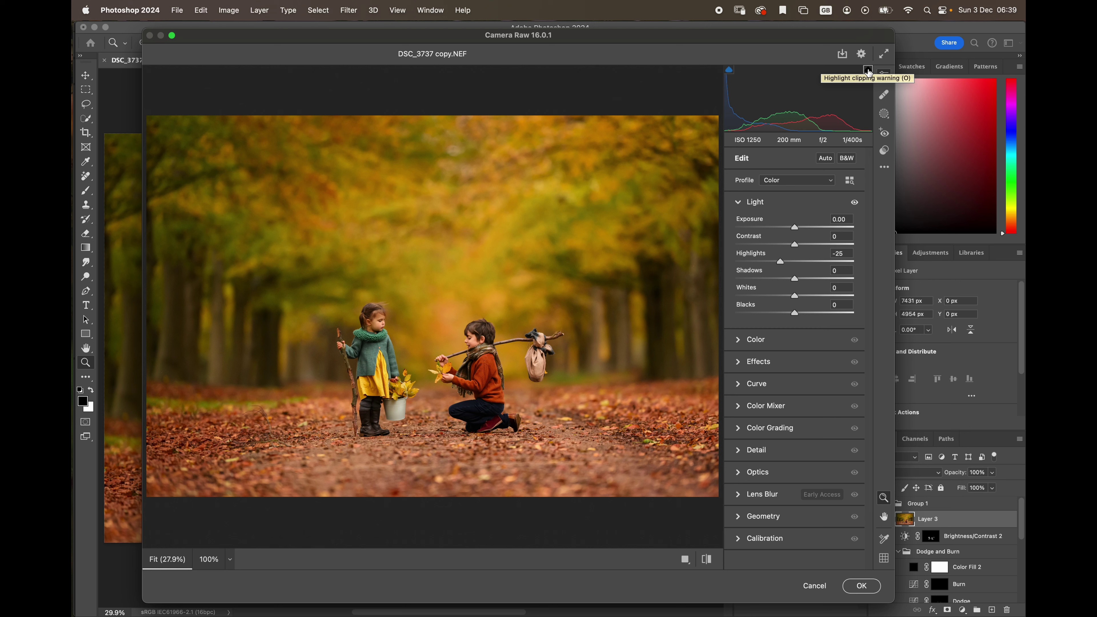
Raise the Whites to +7, ease the Highlights reduction slightly and apply the Camera Raw Filter
click(797, 298)
drag(797, 299, 800, 297)
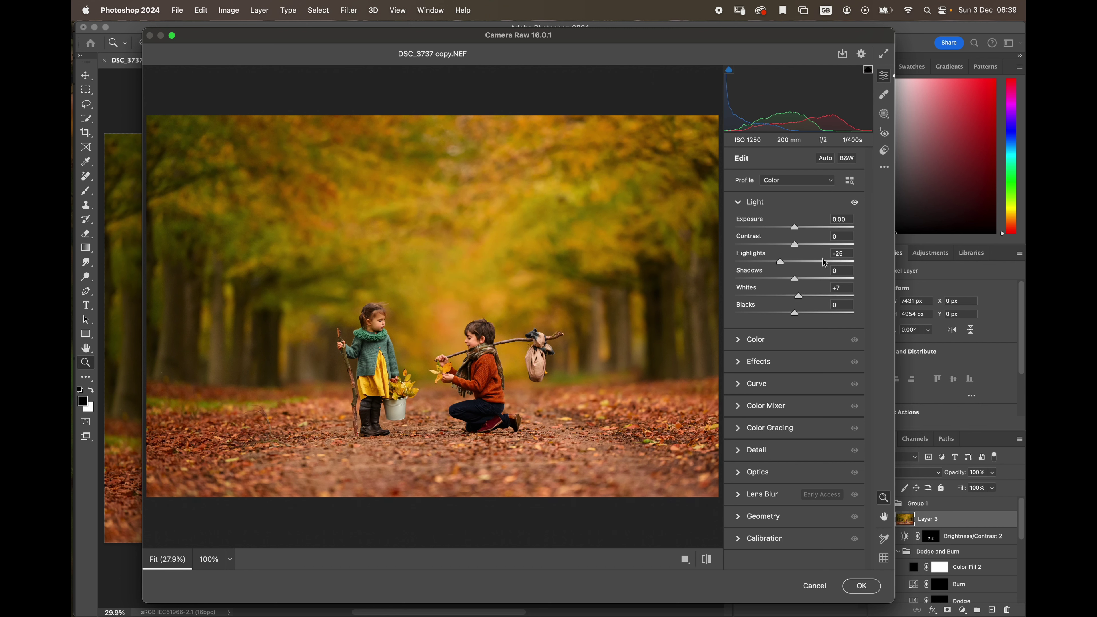
click(869, 69)
drag(781, 261, 789, 264)
click(861, 586)
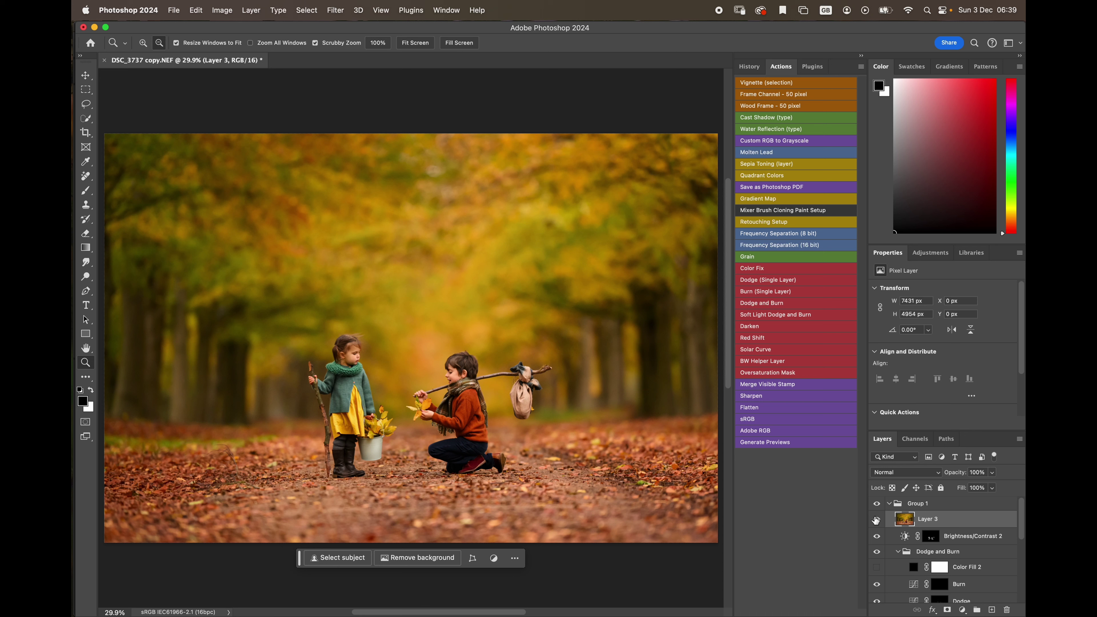
Compare the photo with and without the Camera Raw-filtered layer and set that layer's opacity to 68%
click(876, 520)
click(877, 520)
click(877, 521)
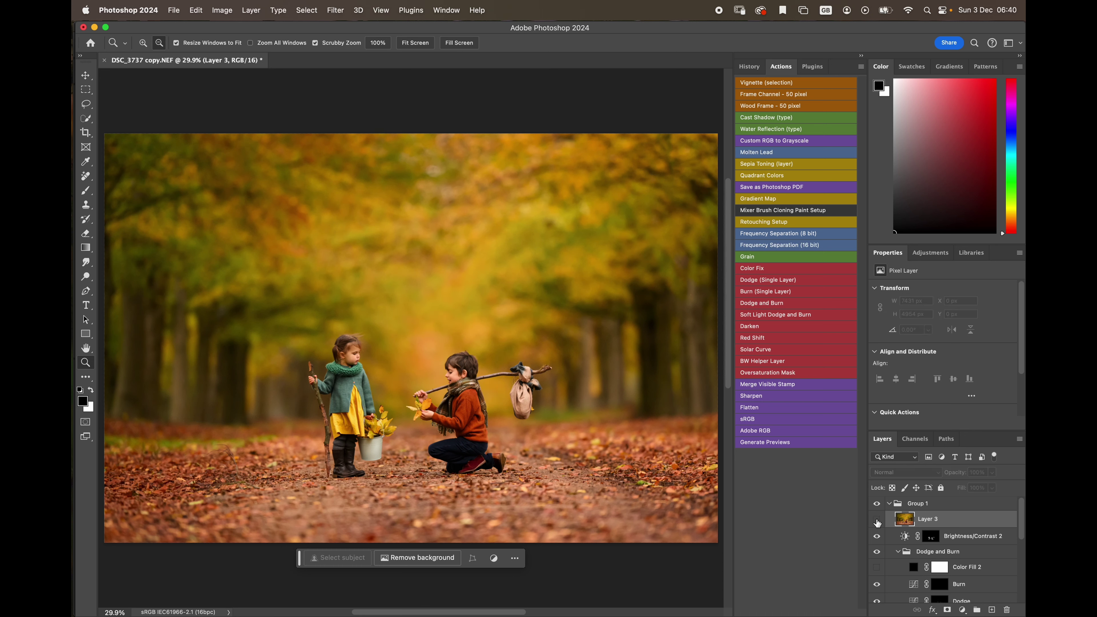
click(877, 522)
click(879, 523)
click(879, 525)
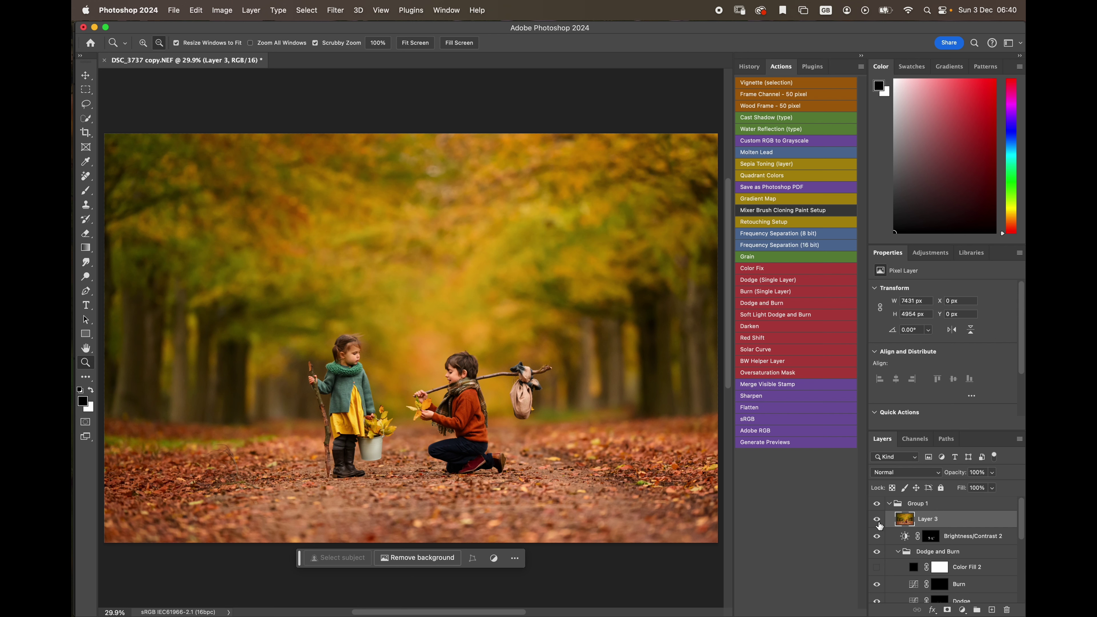
click(880, 526)
click(879, 527)
click(879, 528)
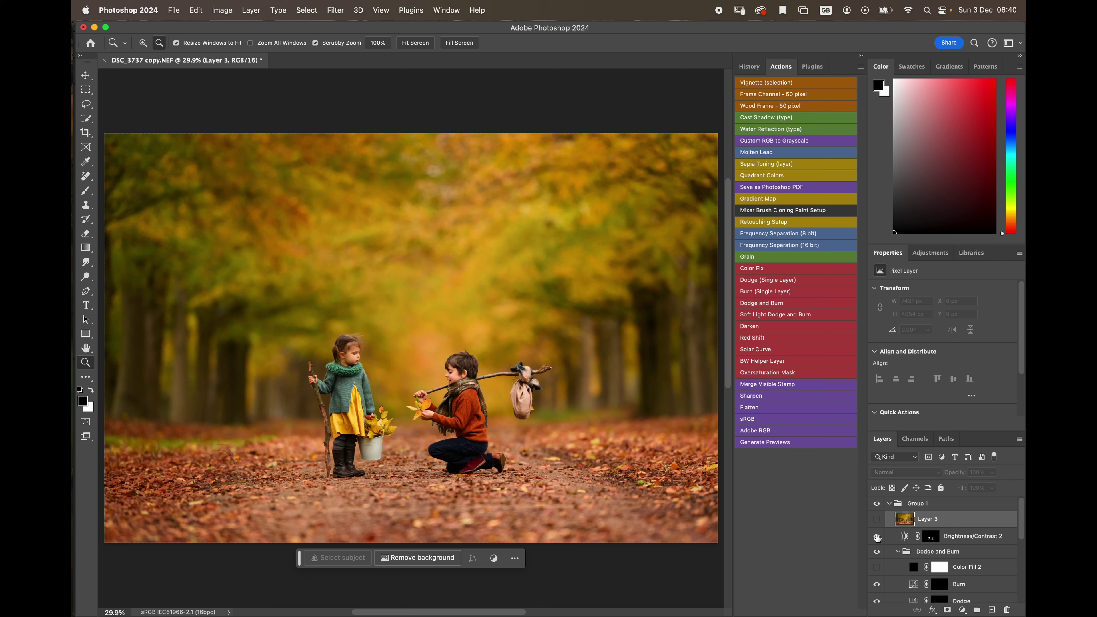
click(879, 523)
click(878, 521)
click(878, 520)
drag(953, 474, 932, 483)
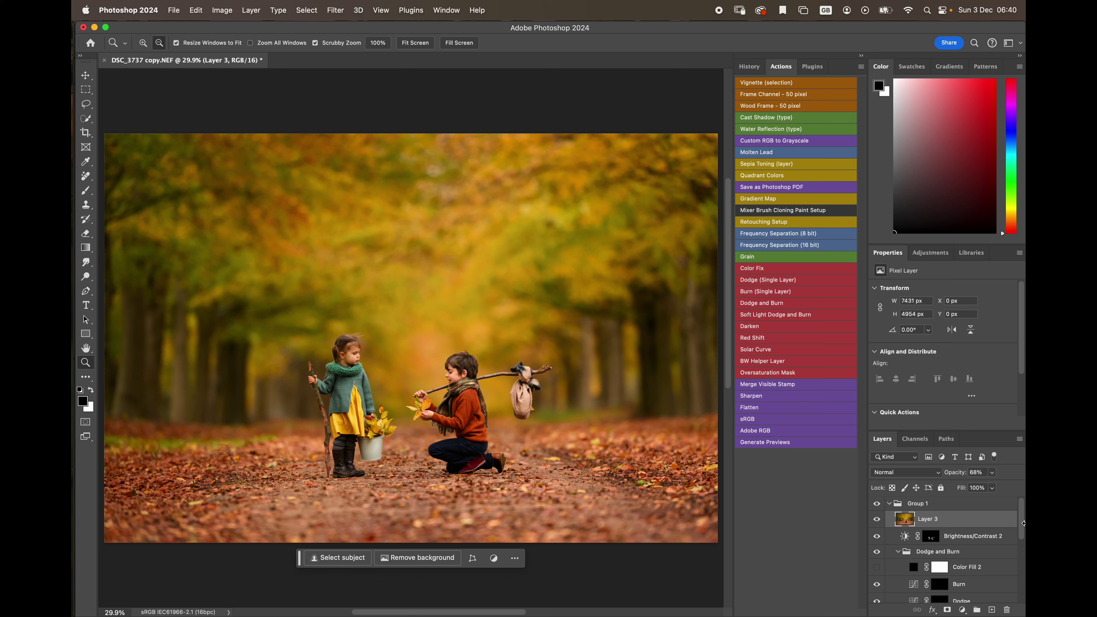
Add a Selective Color adjustment layer above the Camera Raw-filtered layer, keeping the whole photo in view
click(963, 609)
mouse_move(983, 609)
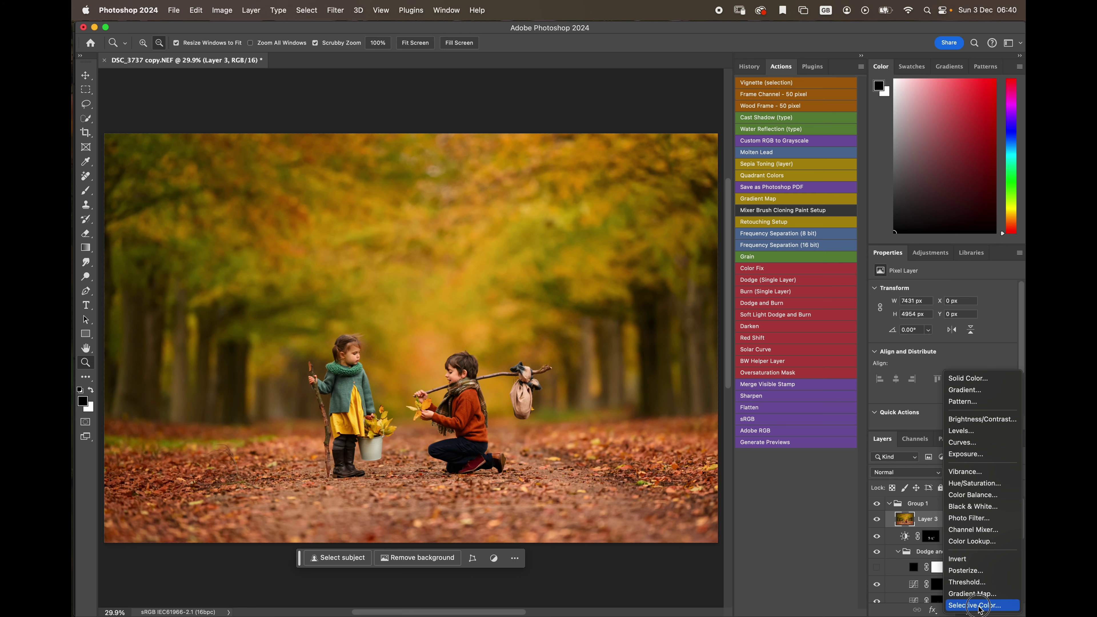
click(979, 606)
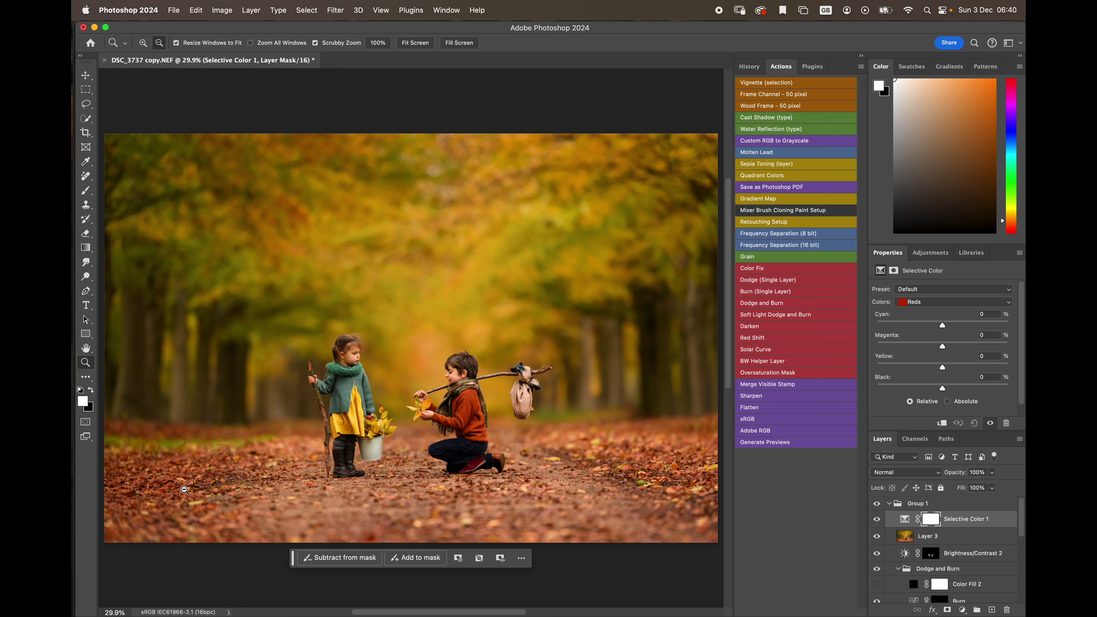
drag(167, 478, 269, 470)
drag(302, 459, 285, 454)
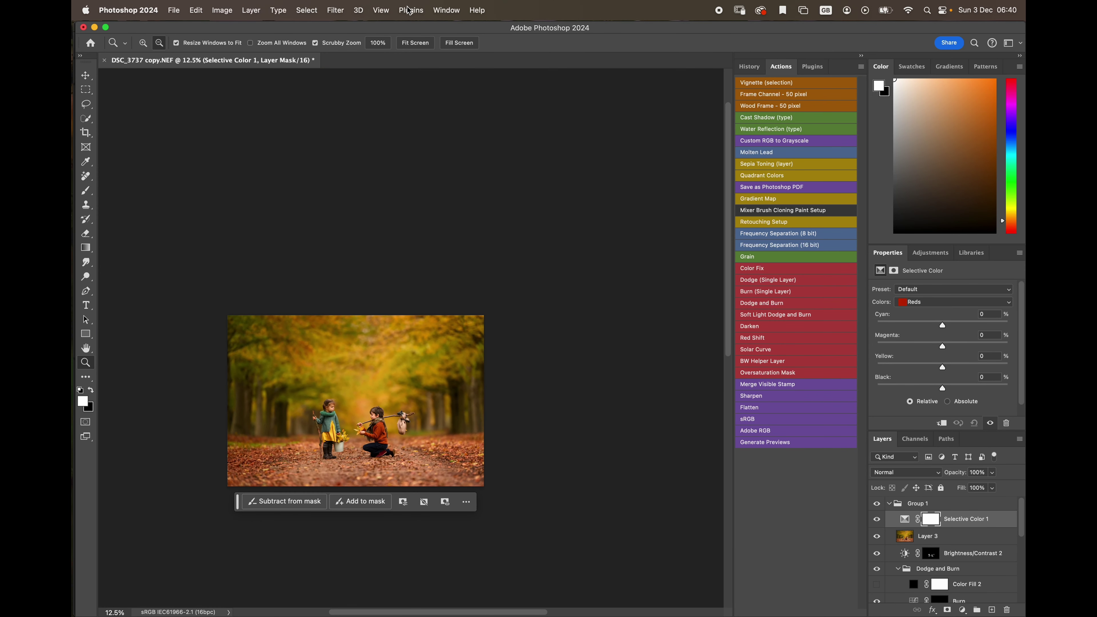
click(412, 44)
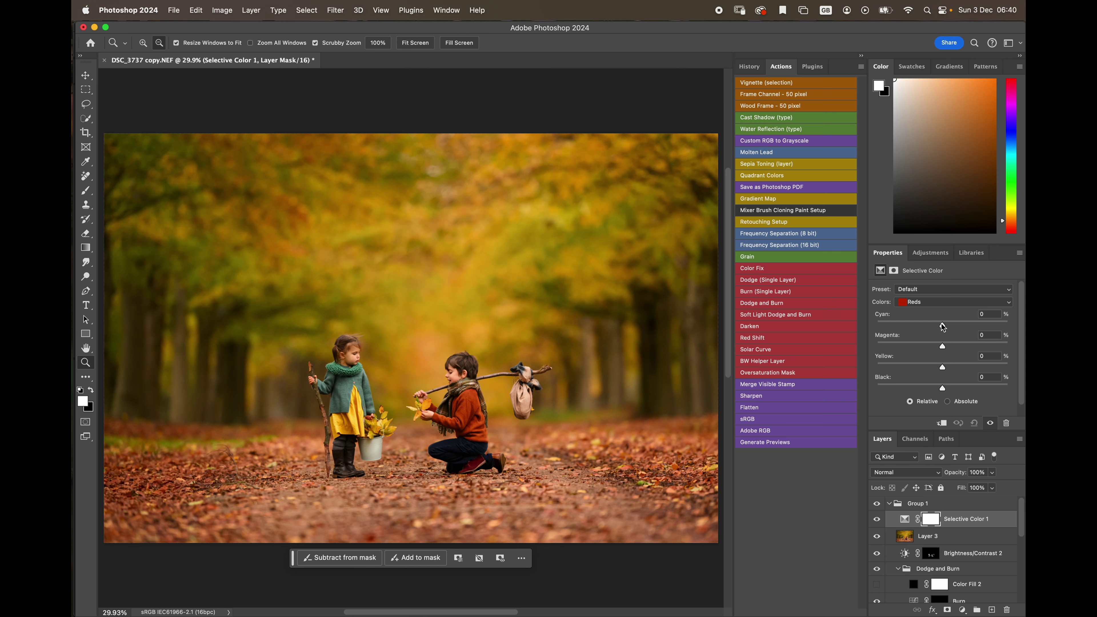
Set the Reds in the Selective Color adjustment to Cyan -17, Magenta +20, Yellow +8 and Black +6
drag(943, 327, 932, 324)
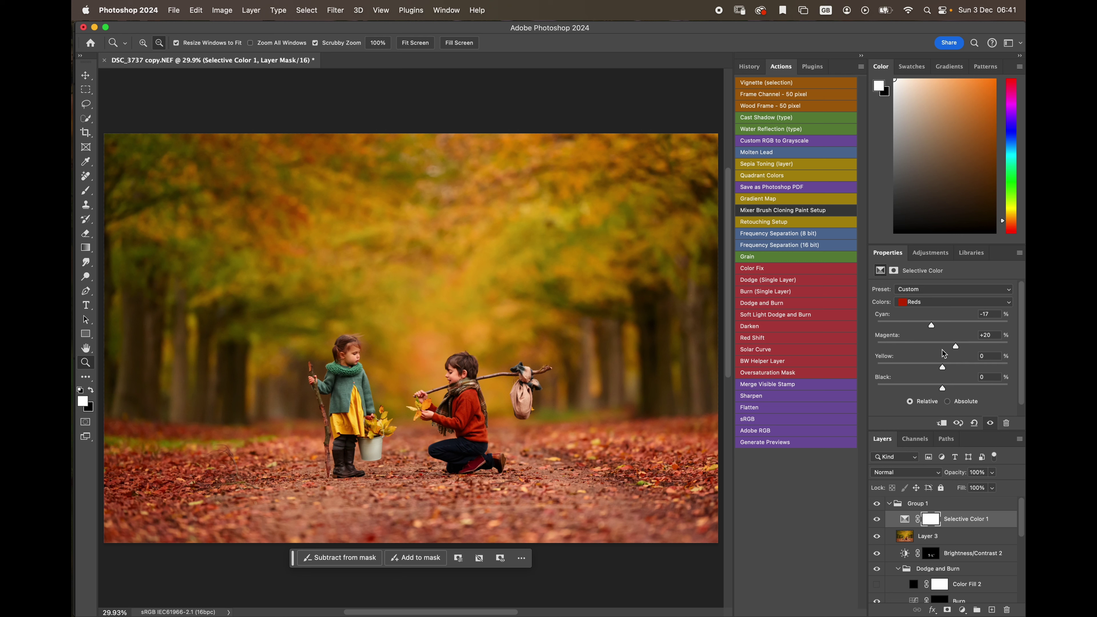
drag(946, 368, 950, 370)
Compare the photo with and without the Selective Color layer
click(877, 521)
click(877, 522)
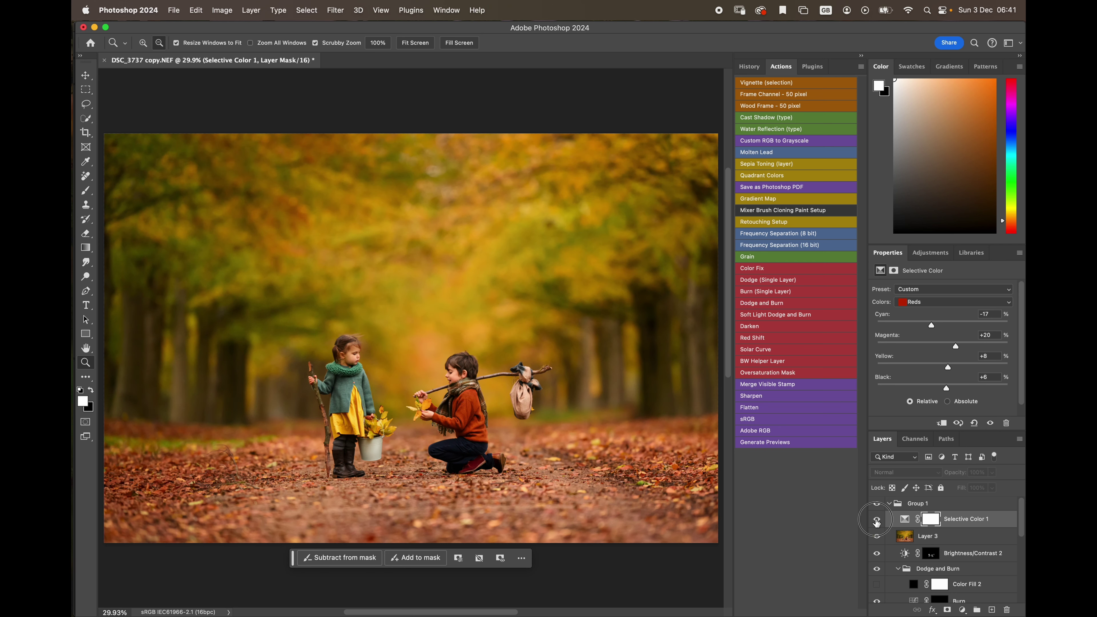
click(876, 524)
click(876, 525)
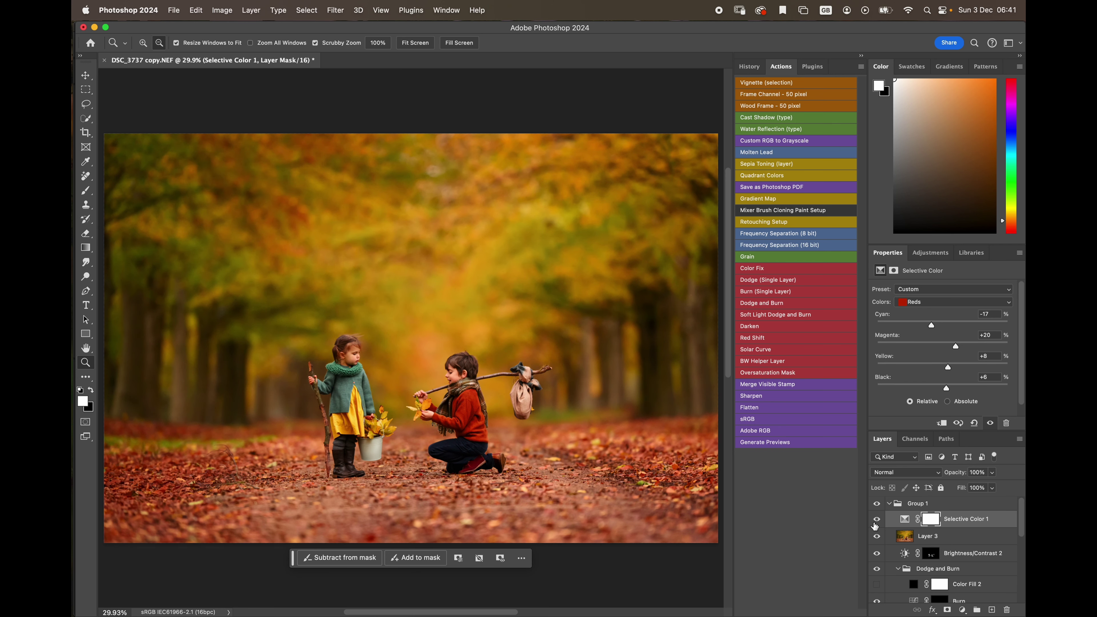
click(876, 524)
click(876, 523)
click(877, 524)
click(877, 525)
click(877, 525)
click(877, 524)
click(878, 523)
click(879, 523)
Invert the Selective Color layer's mask to black and activate the Brush tool with white as the painting color
click(926, 524)
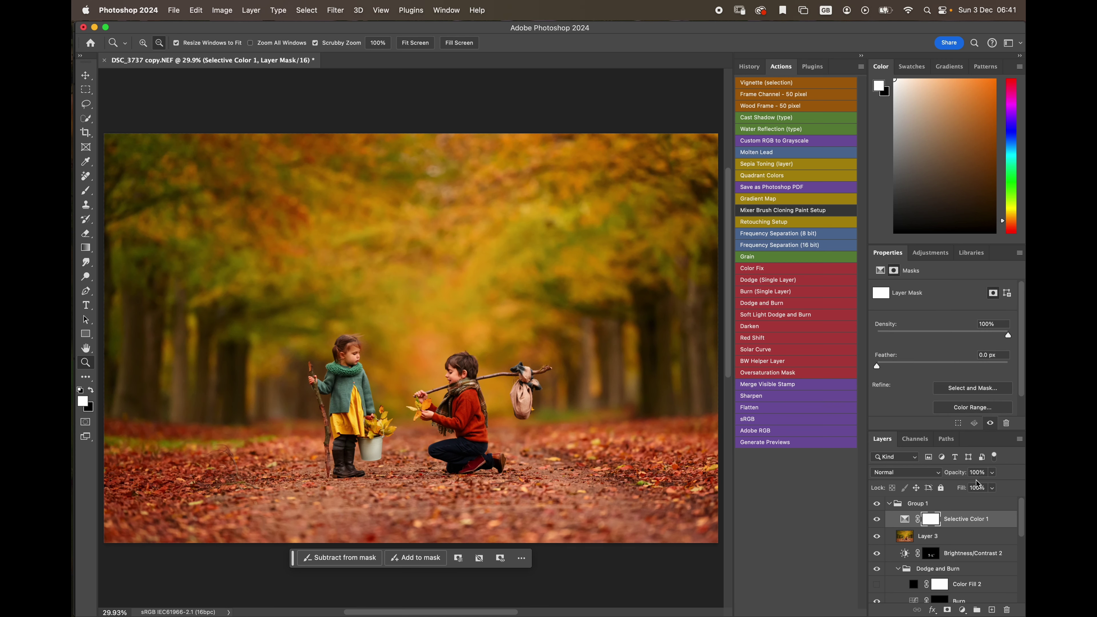
key(super+i)
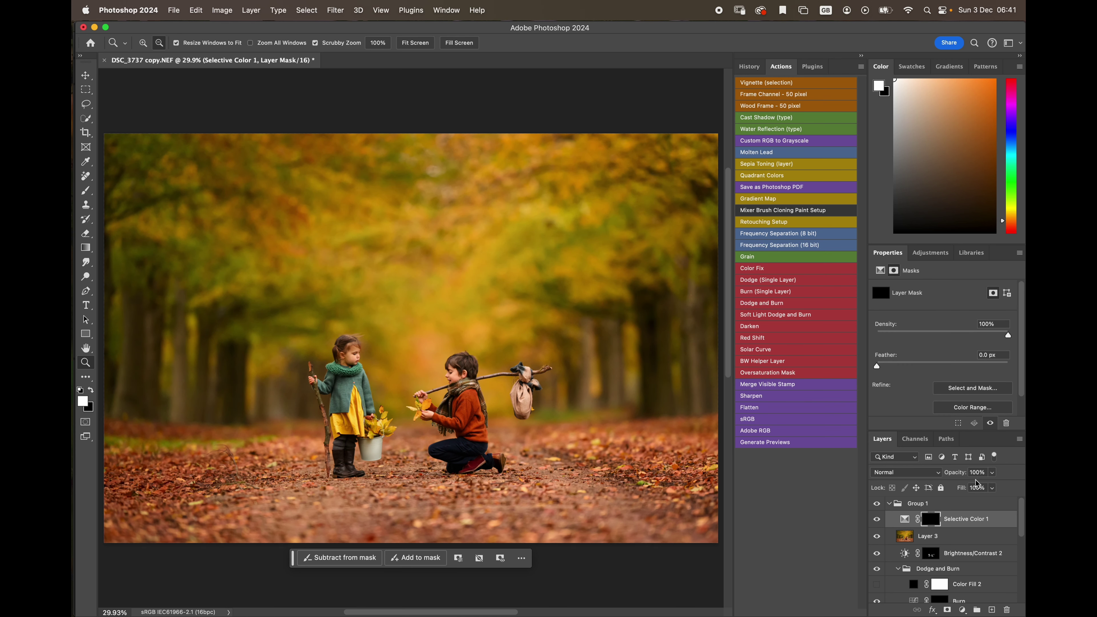
click(90, 193)
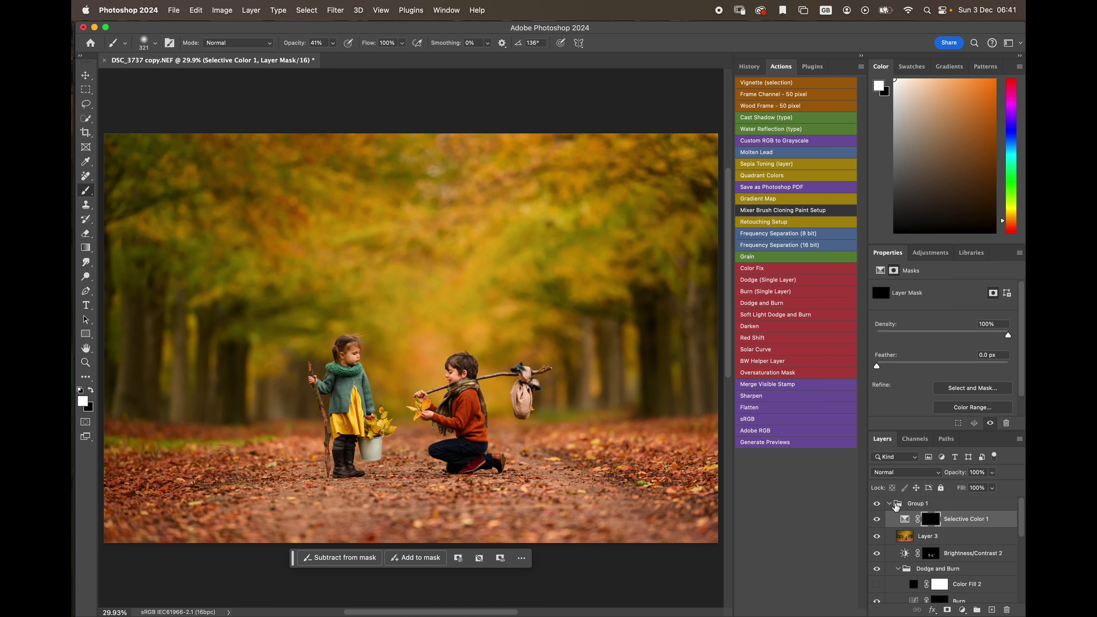
key(super+i)
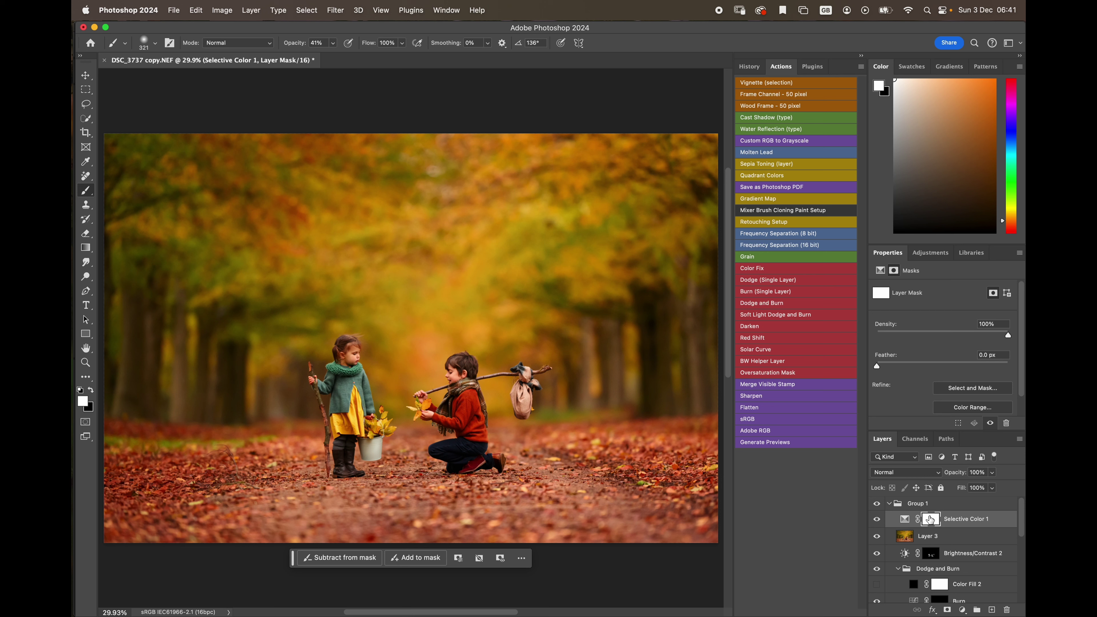
key(super+i)
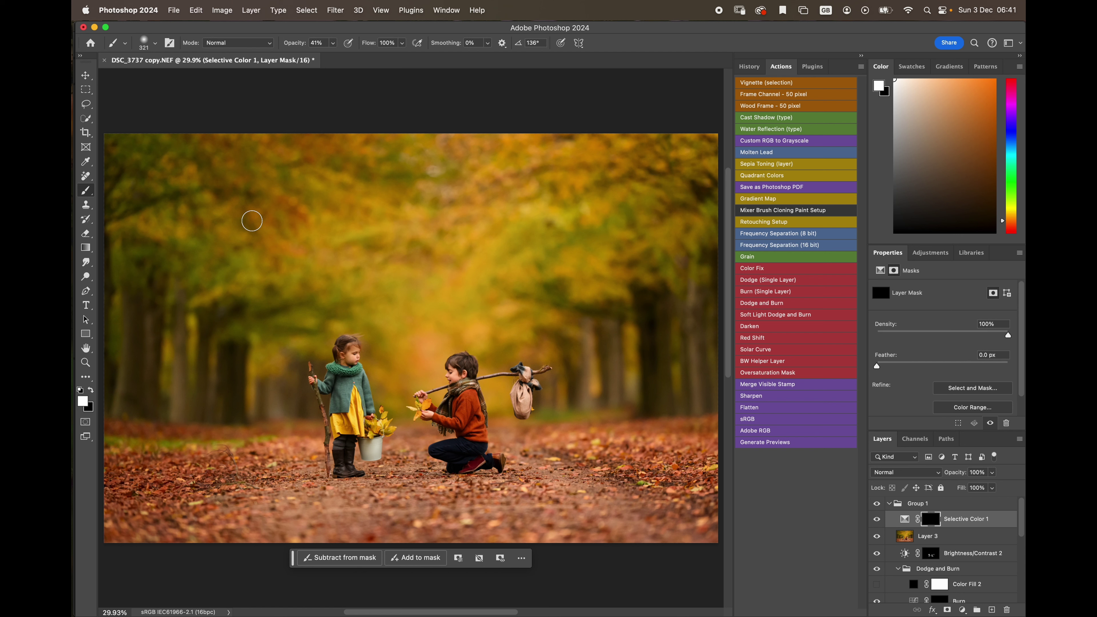
Paint white at 41% opacity on the Selective Color mask over the fallen leaves on both sides of the path
drag(326, 363, 402, 384)
drag(157, 489, 93, 490)
drag(134, 426, 112, 427)
mouse_move(547, 434)
ctrl+alt+mouse_down()
mouse_move(692, 428)
mouse_move(689, 471)
mouse_move(666, 479)
ctrl+alt+mouse_up()
drag(231, 524, 259, 524)
mouse_move(230, 530)
mouse_down()
mouse_move(155, 542)
mouse_move(355, 538)
mouse_up()
drag(174, 475, 149, 475)
Compare the photo with and without the Selective Color layer, and paint its effect into the upper tree foliage with a large brush
click(877, 519)
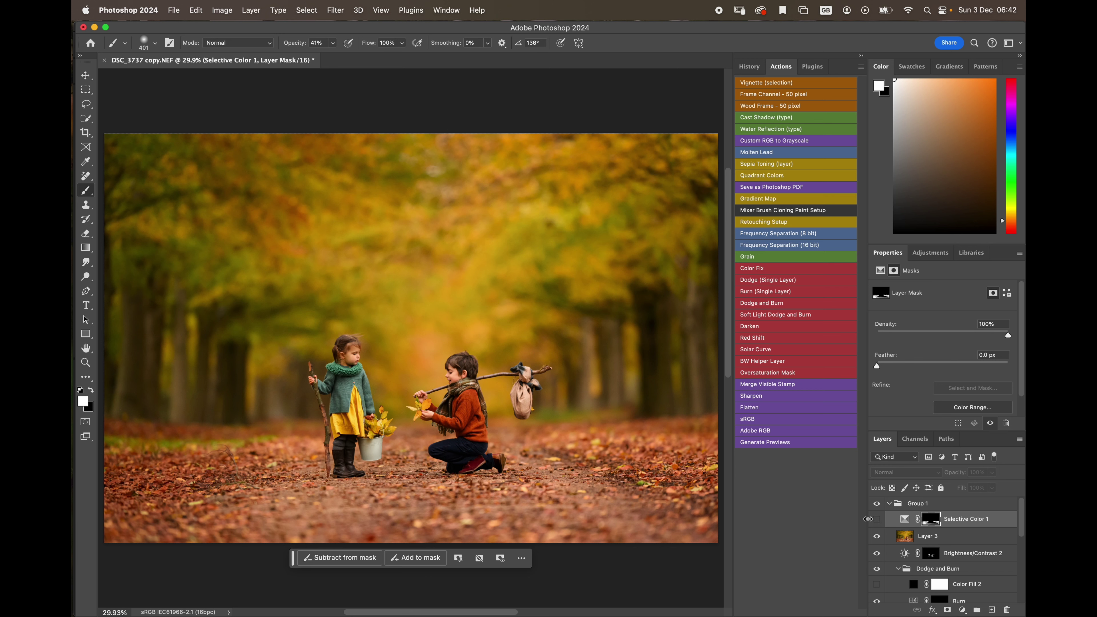
click(874, 521)
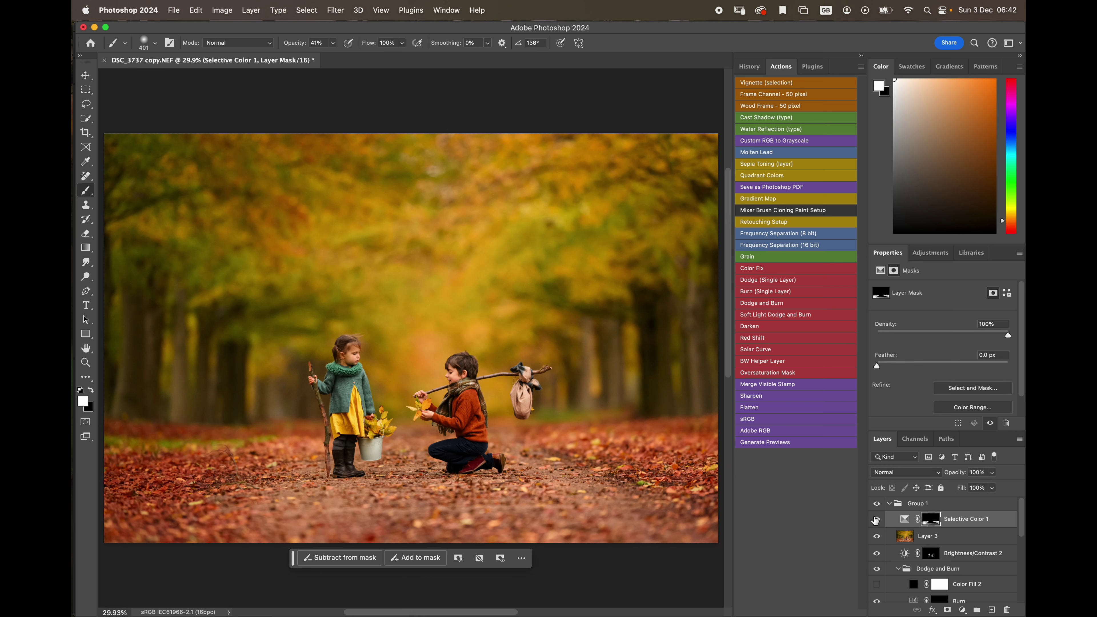
click(877, 521)
click(877, 521)
click(877, 521)
click(880, 519)
drag(367, 165, 383, 164)
drag(227, 220, 326, 208)
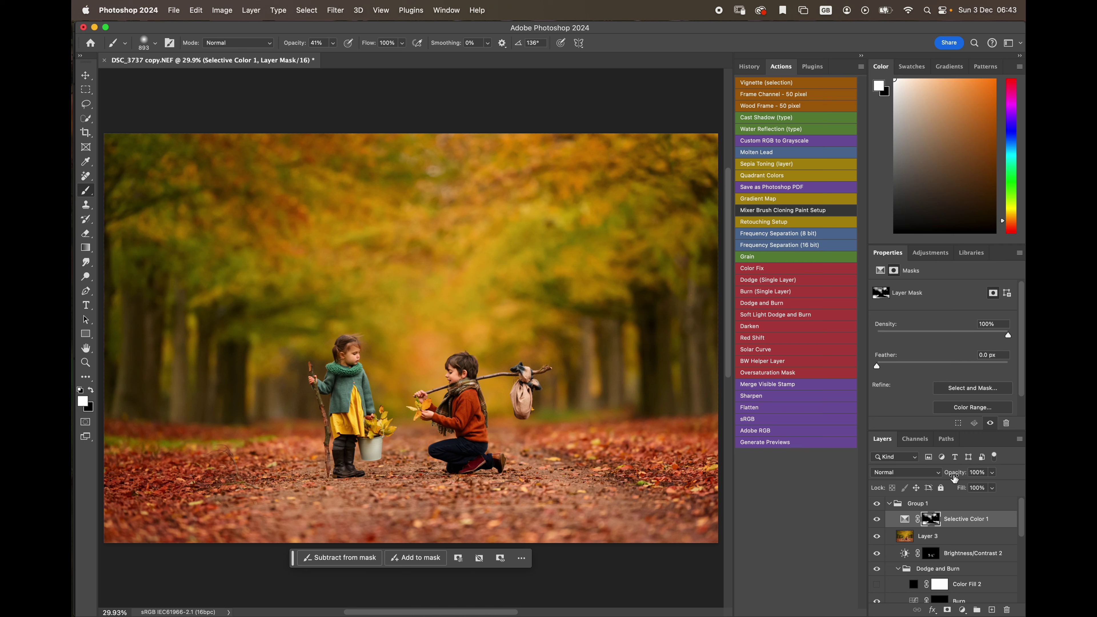
Add a Curves adjustment layer and slightly lower the Red channel by sampling and adjusting the path's tone in the photo
click(965, 609)
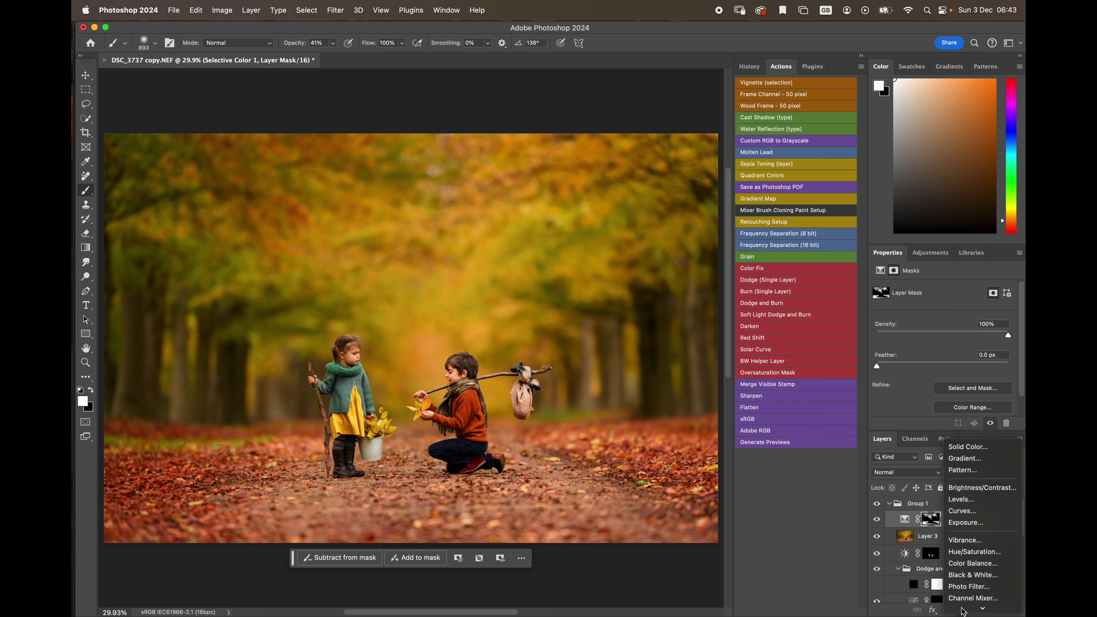
click(966, 516)
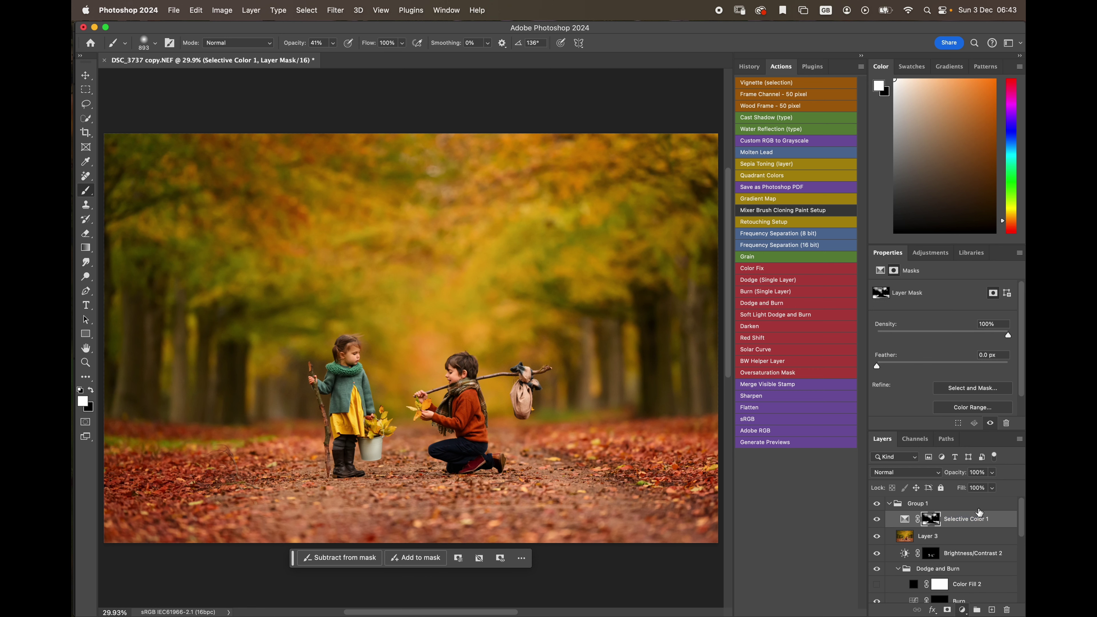
click(946, 306)
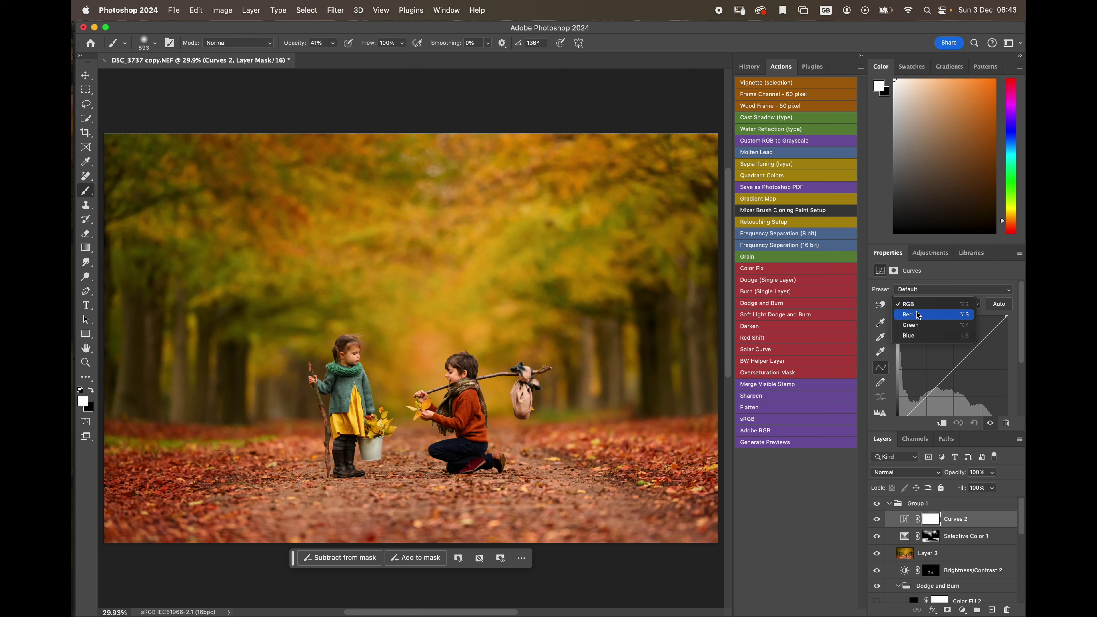
click(921, 316)
click(881, 306)
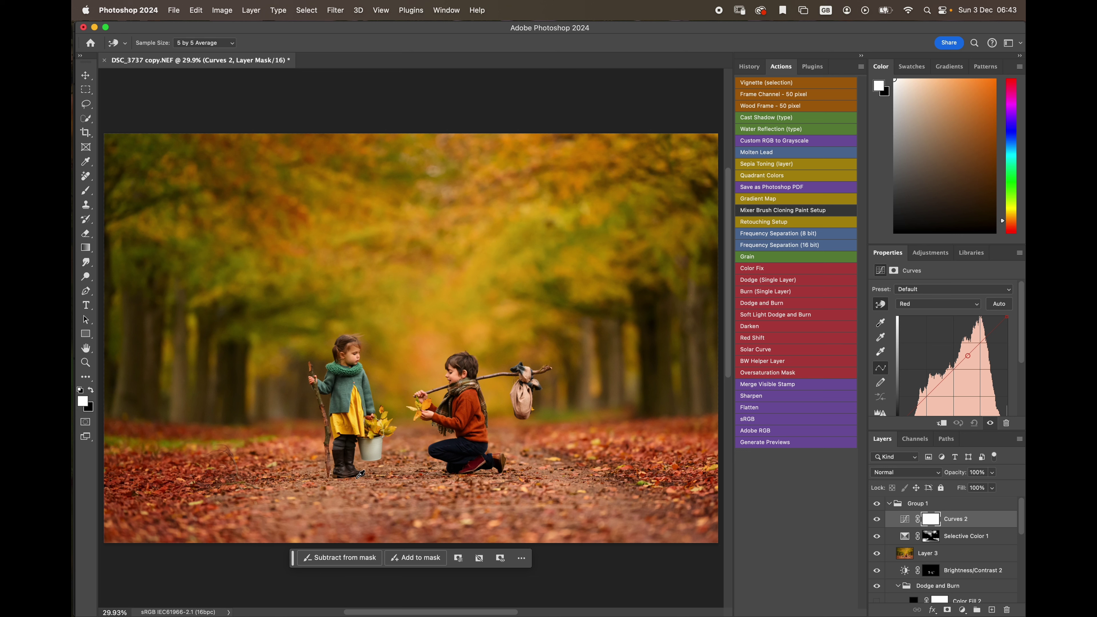
drag(367, 475, 366, 477)
Invert the Curves mask to black, paint white along the path around the children at raised brush opacity, and compare the effect
key(super+i)
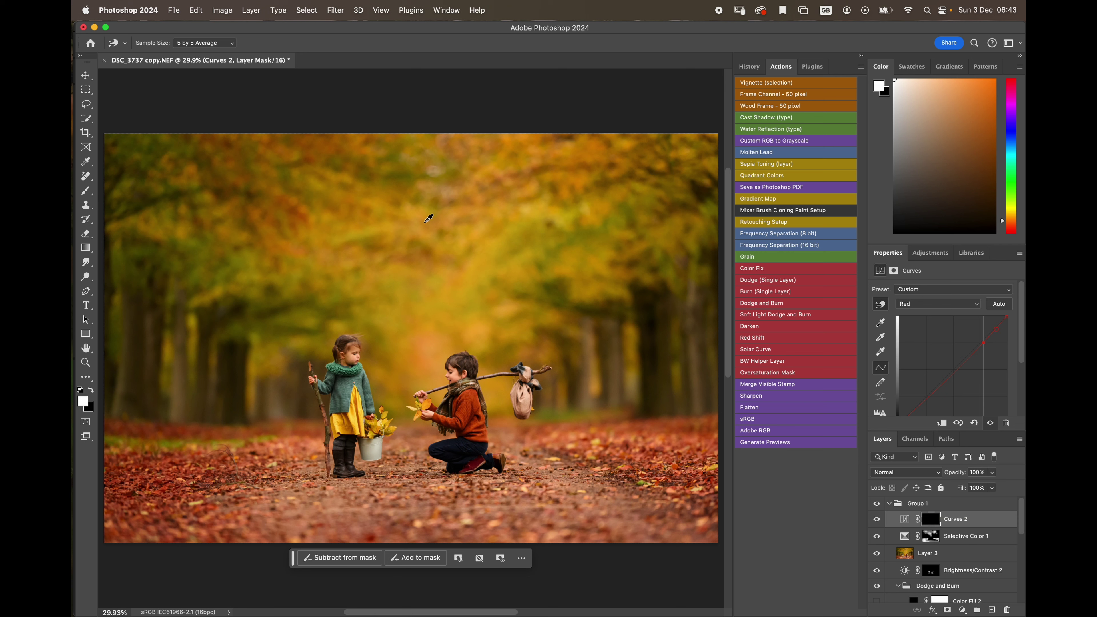
click(86, 190)
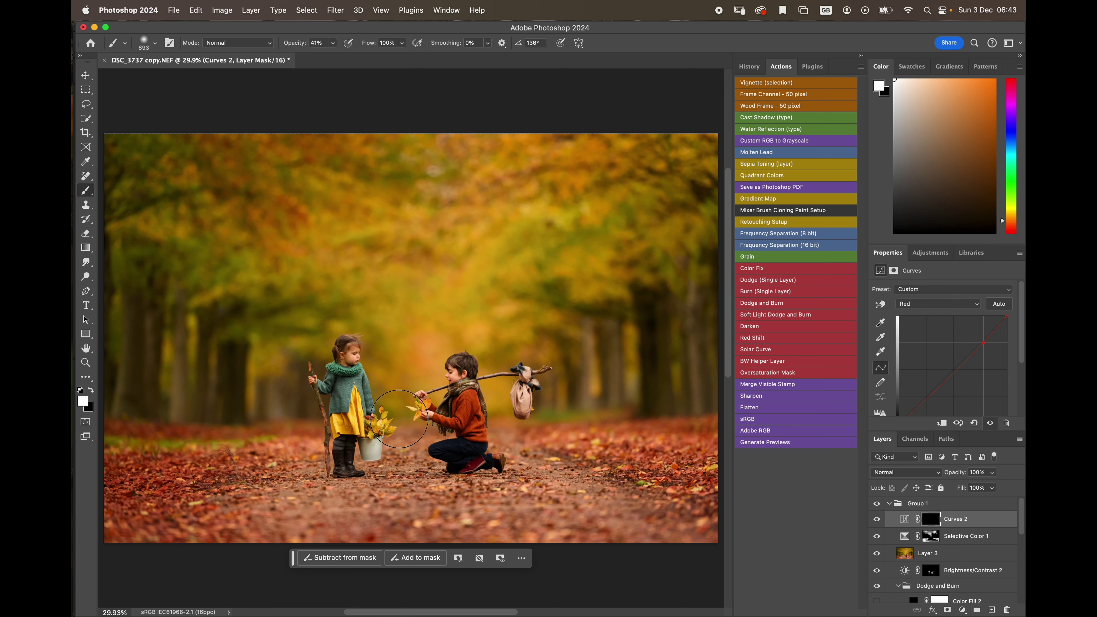
drag(396, 397, 360, 396)
mouse_move(304, 500)
mouse_down()
mouse_move(370, 515)
mouse_move(312, 497)
mouse_move(360, 481)
mouse_move(302, 486)
mouse_move(315, 467)
mouse_move(305, 503)
mouse_move(286, 511)
mouse_move(326, 516)
mouse_move(363, 503)
mouse_move(377, 511)
mouse_move(403, 495)
mouse_move(395, 478)
mouse_move(422, 477)
mouse_move(414, 465)
mouse_move(434, 497)
mouse_move(456, 486)
mouse_up()
drag(297, 39, 301, 44)
drag(417, 454, 421, 504)
click(876, 520)
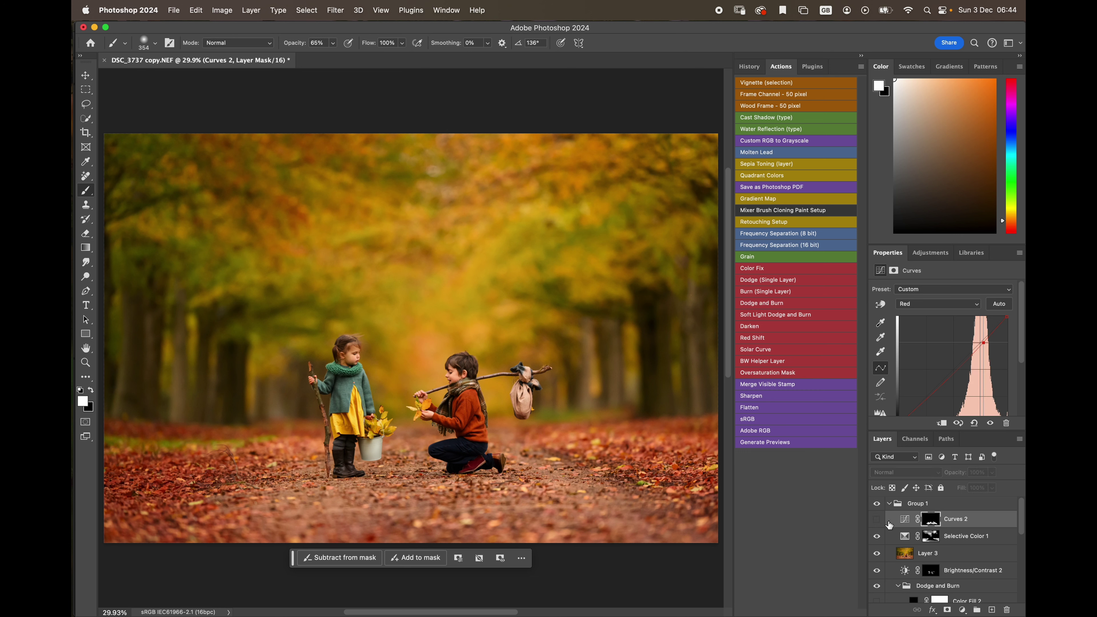
click(877, 520)
click(877, 521)
click(877, 520)
Add another Curves adjustment layer above, raise the RGB midtones slightly and invert its mask to black
click(904, 522)
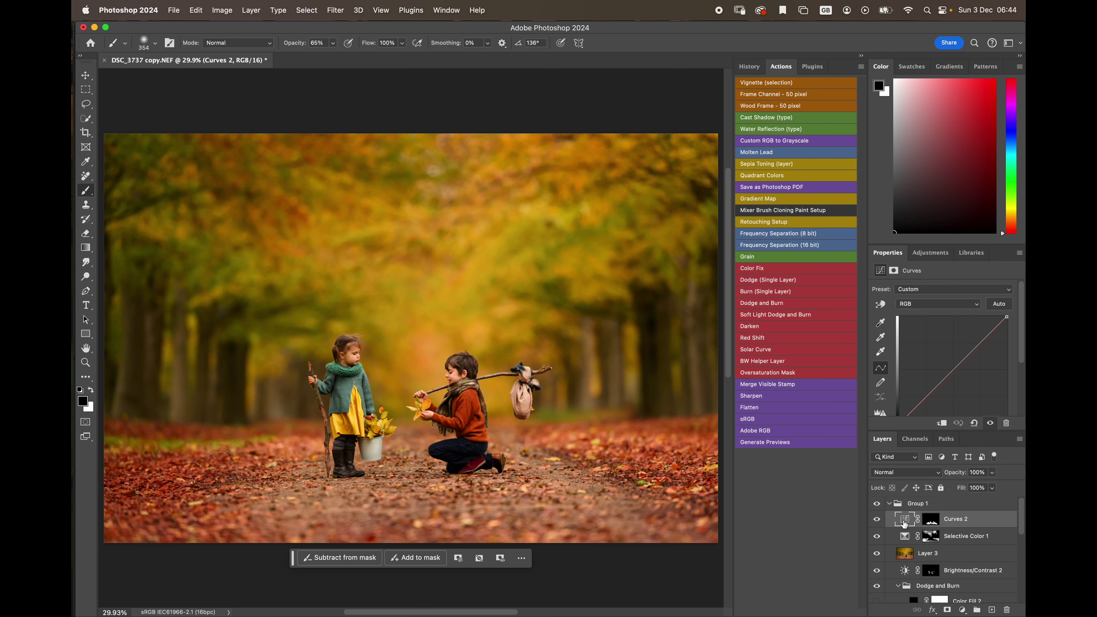
click(963, 610)
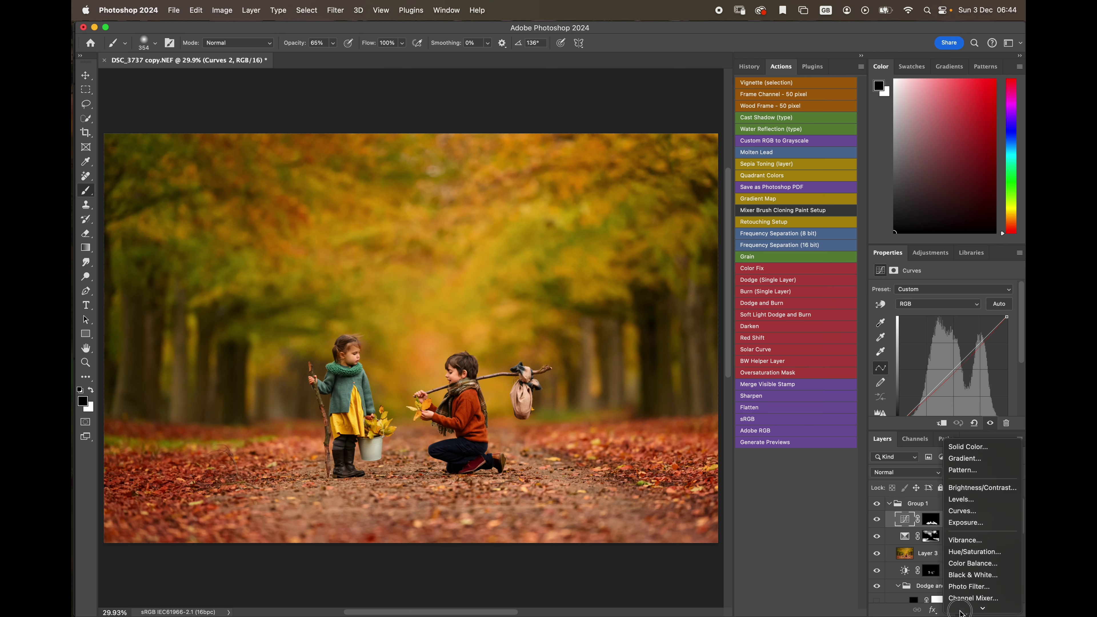
click(962, 512)
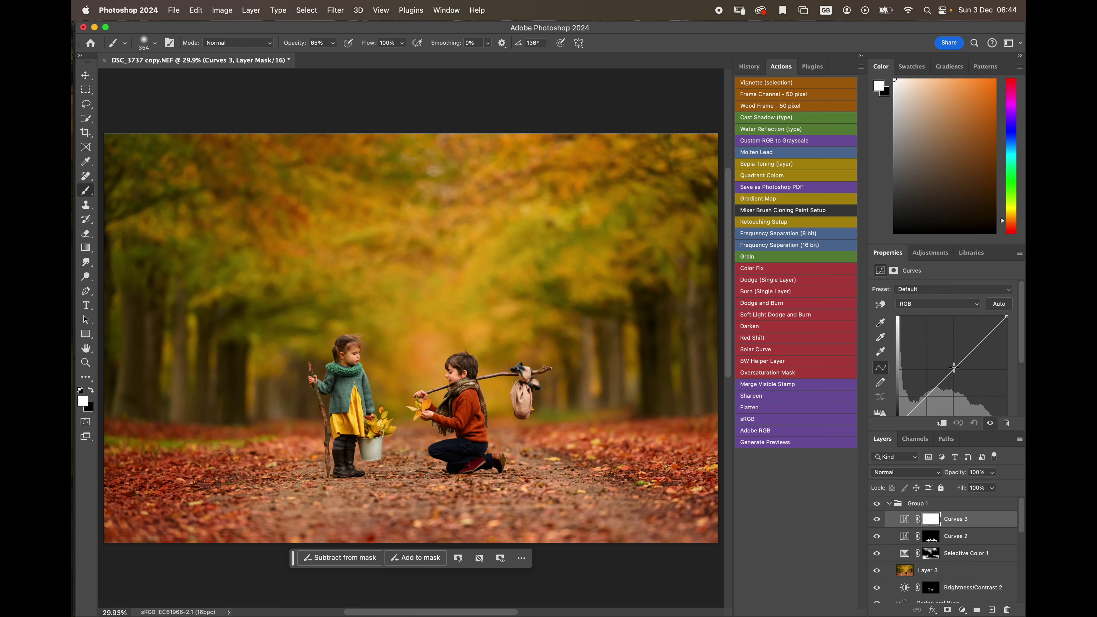
drag(954, 368, 954, 366)
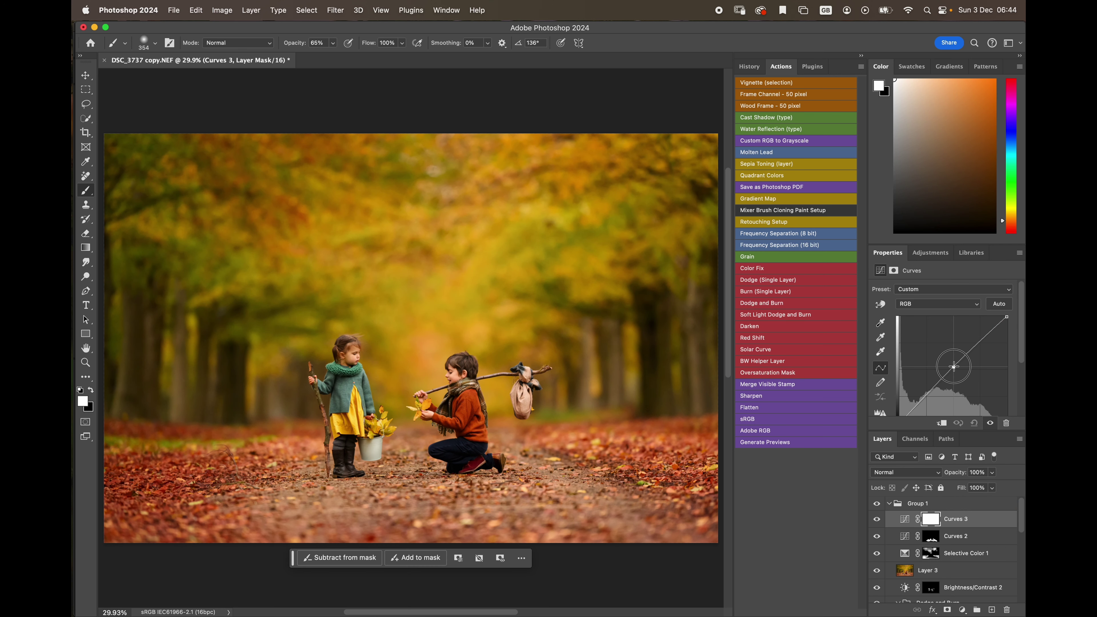
drag(953, 366, 955, 365)
key(super+i)
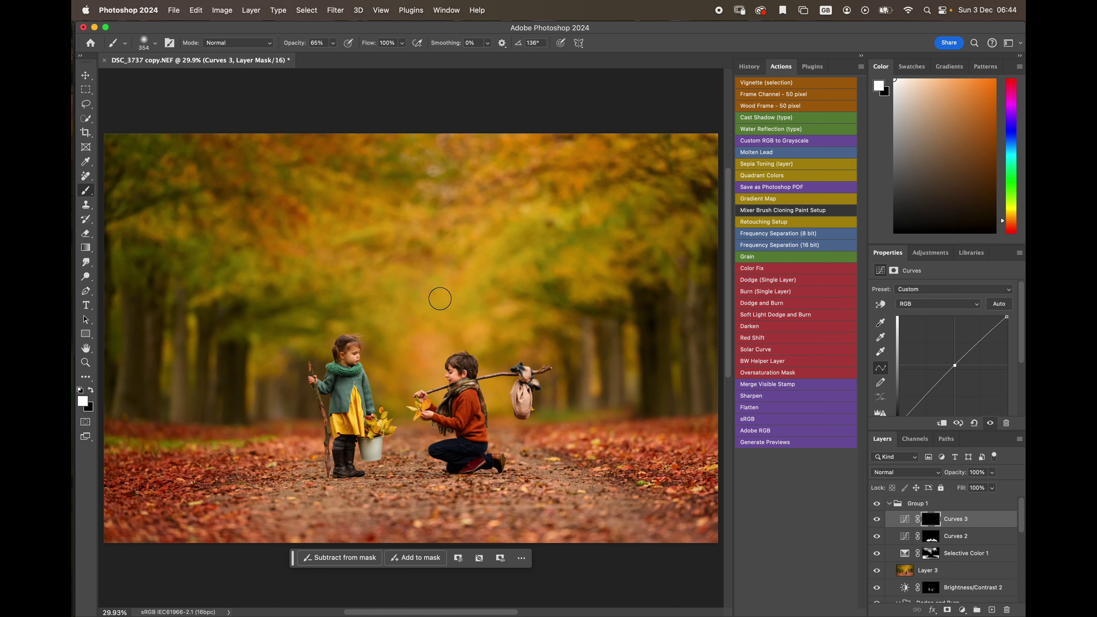
Reveal the brightening Curves over the photo's centre by painting its mask white with a very large soft brush at 41% opacity
mouse_move(402, 389)
mouse_down()
mouse_move(596, 432)
mouse_move(735, 433)
mouse_up()
drag(301, 43, 284, 43)
mouse_move(305, 383)
mouse_down()
mouse_move(404, 367)
mouse_move(363, 388)
mouse_move(453, 373)
mouse_move(454, 357)
mouse_move(340, 348)
mouse_move(408, 399)
mouse_move(397, 352)
mouse_move(397, 405)
mouse_move(399, 355)
mouse_move(379, 373)
mouse_move(424, 387)
mouse_move(378, 355)
mouse_move(429, 374)
mouse_move(439, 392)
mouse_move(460, 303)
mouse_up()
Prepare a black 235 px brush at 41% opacity for refining the brightening Curves mask around the children
click(90, 362)
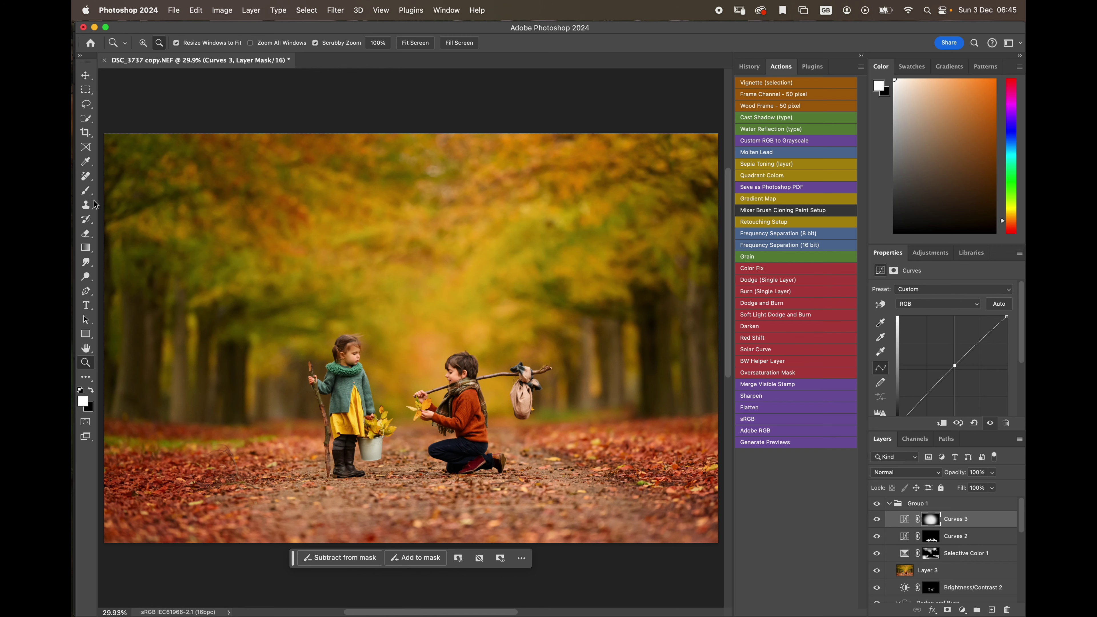
drag(387, 374, 423, 379)
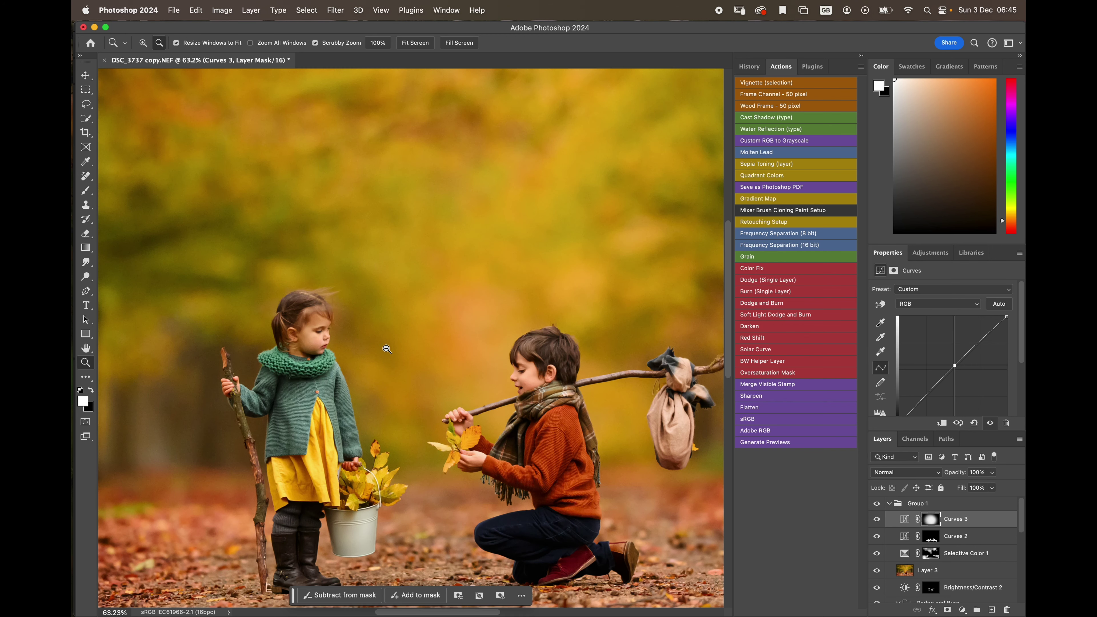
click(88, 190)
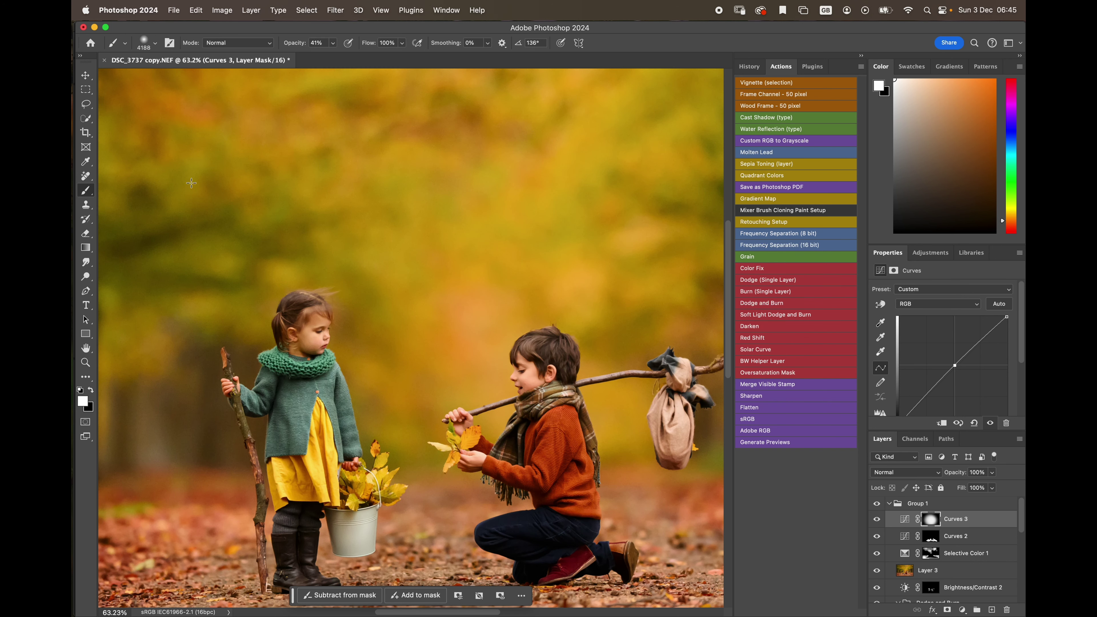
drag(407, 297, 256, 319)
mouse_move(393, 317)
mouse_down()
mouse_move(354, 303)
mouse_move(258, 318)
mouse_move(294, 330)
mouse_move(190, 334)
mouse_up()
click(91, 391)
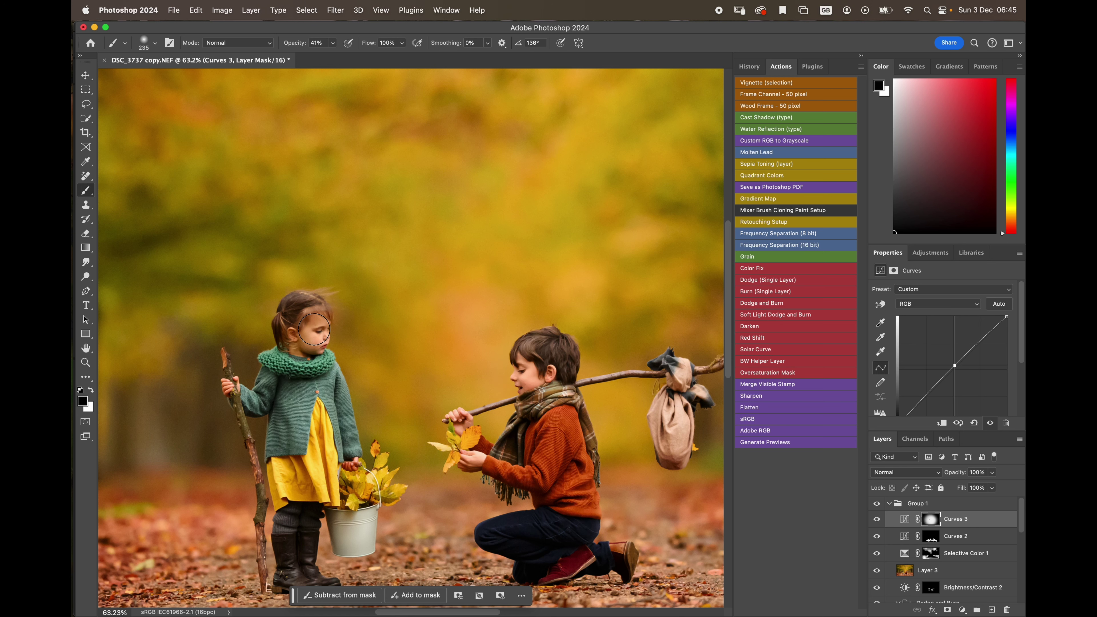
Compare the whole photo with and without the brightening Curves layer
key(z)
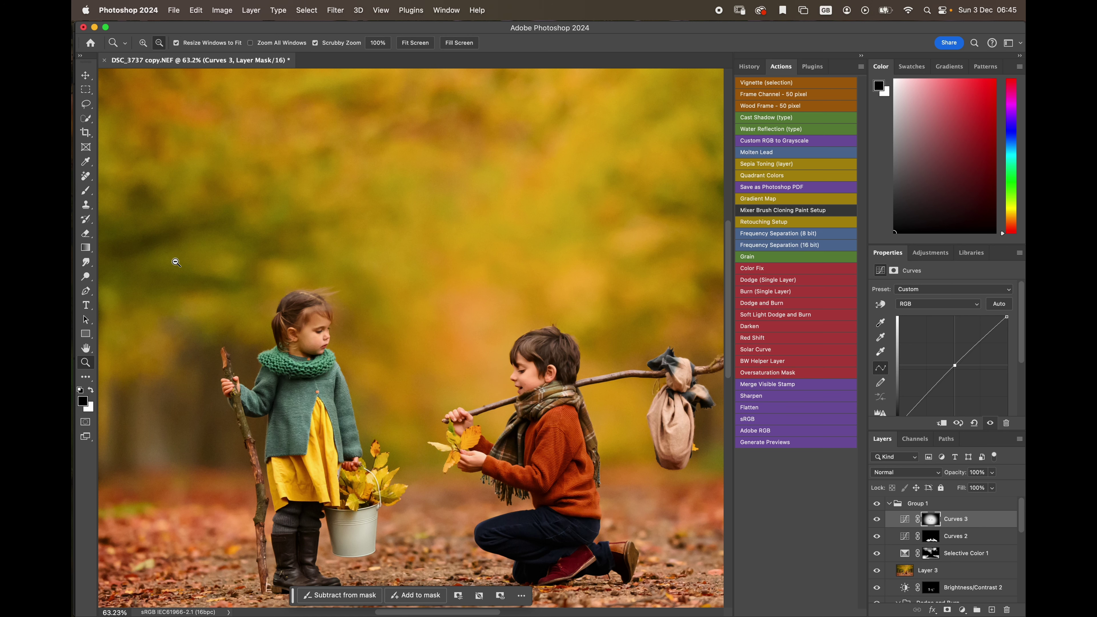
click(416, 42)
click(875, 519)
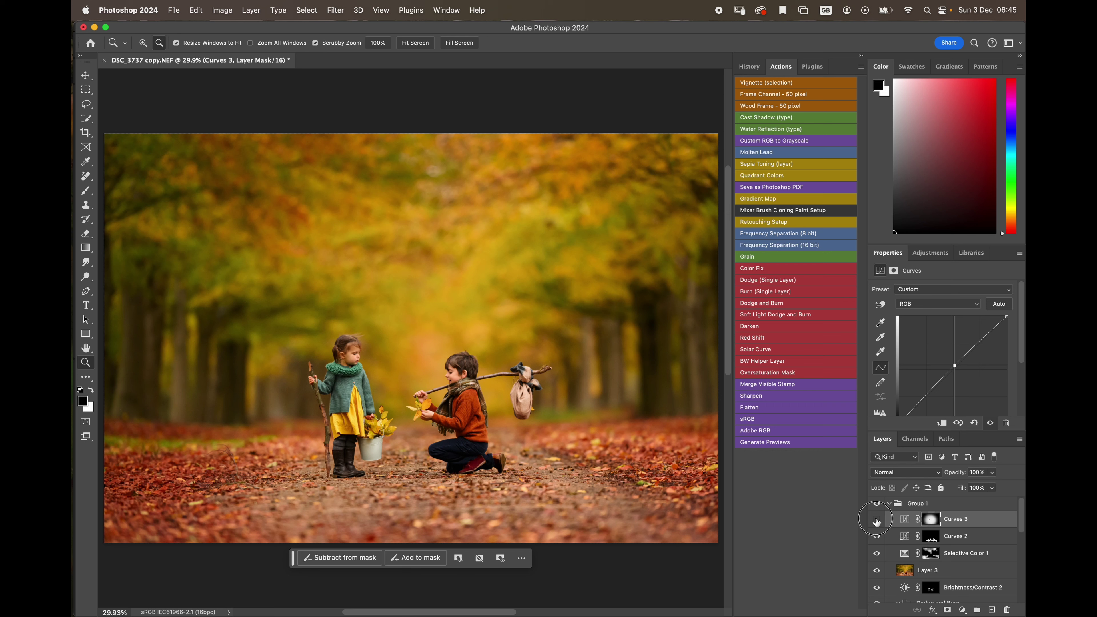
click(878, 519)
click(881, 521)
click(878, 520)
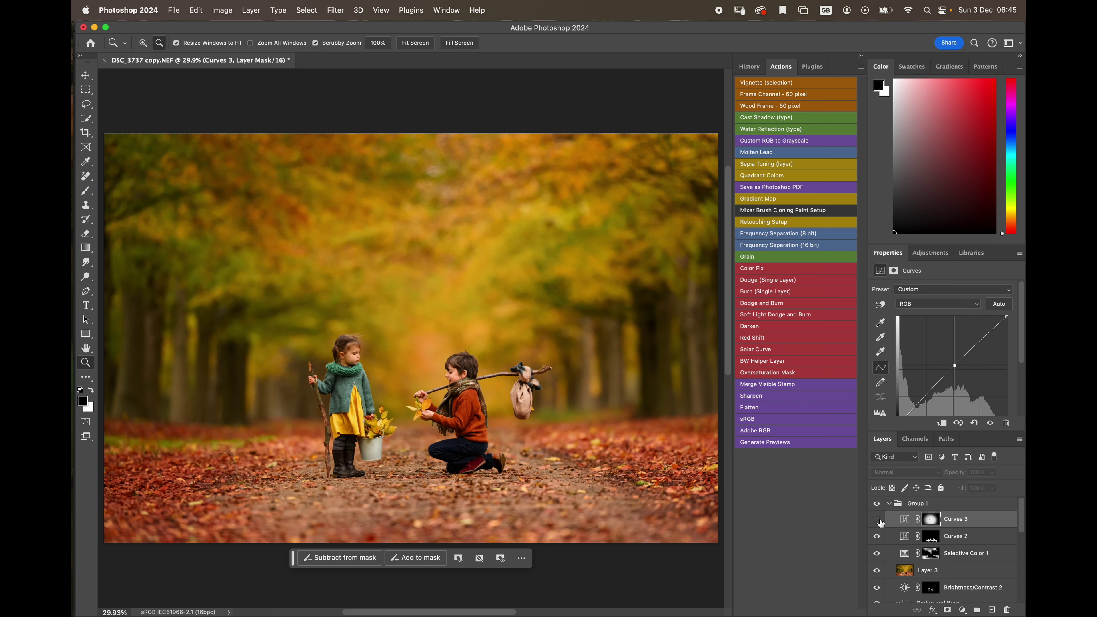
click(878, 520)
click(878, 520)
click(877, 521)
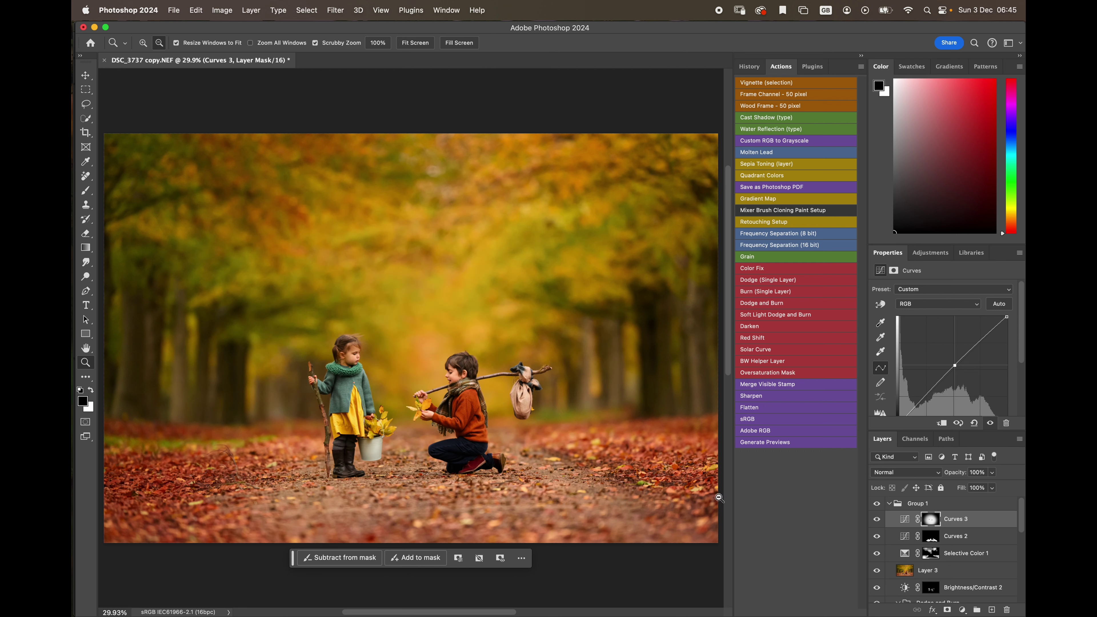
click(876, 521)
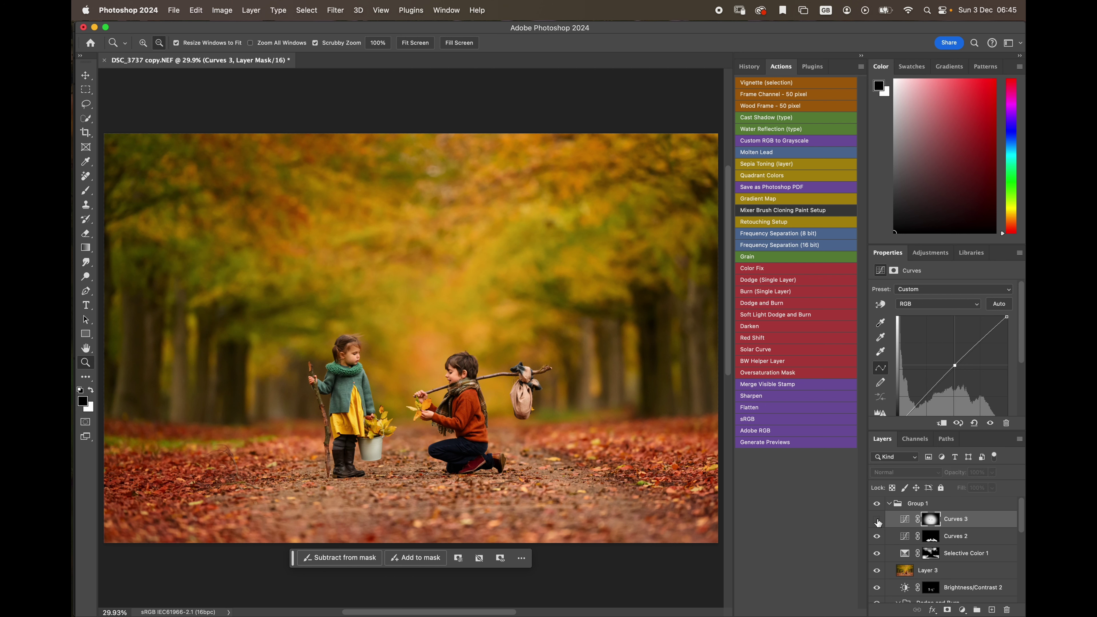
click(879, 521)
click(878, 521)
click(877, 521)
click(876, 521)
click(877, 521)
Merge all visible layers into a new stamped pixel layer above the brightening Curves layer
click(335, 10)
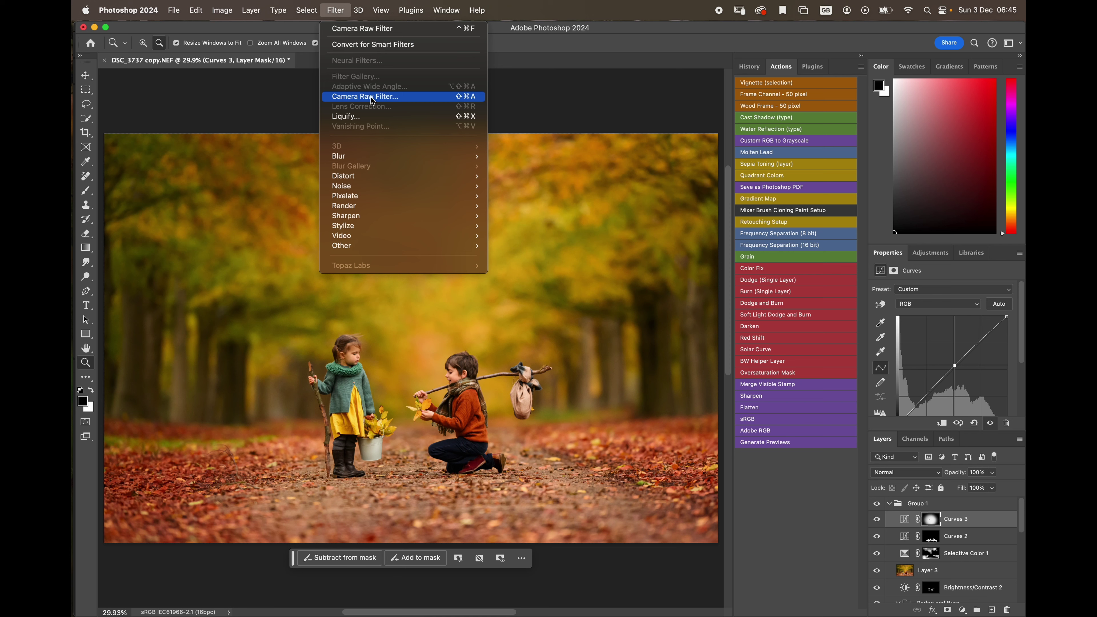
click(558, 43)
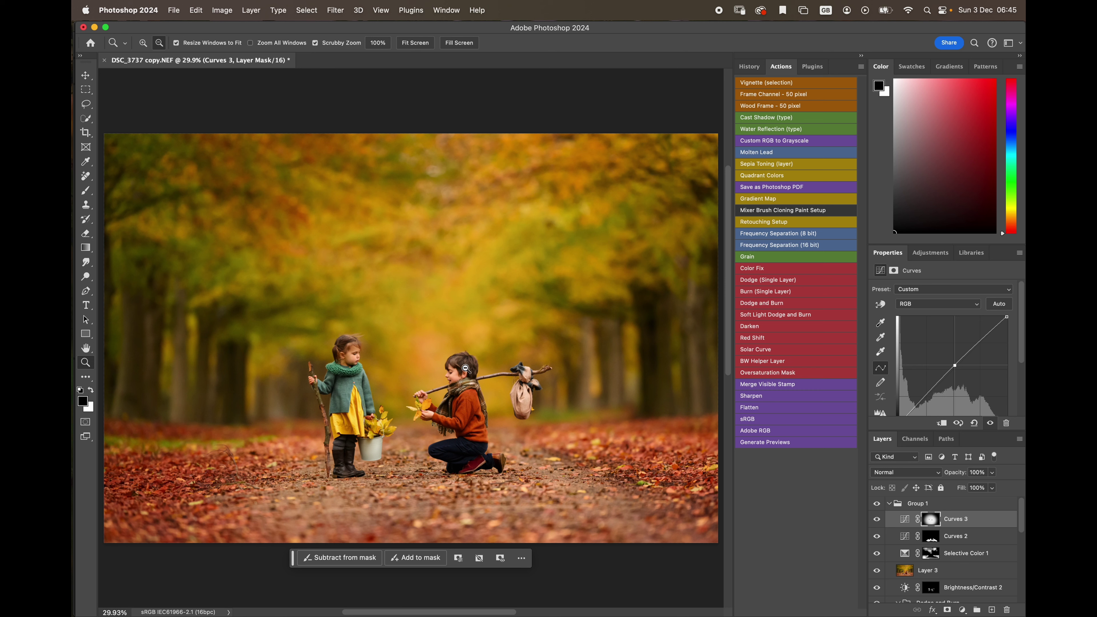
click(911, 519)
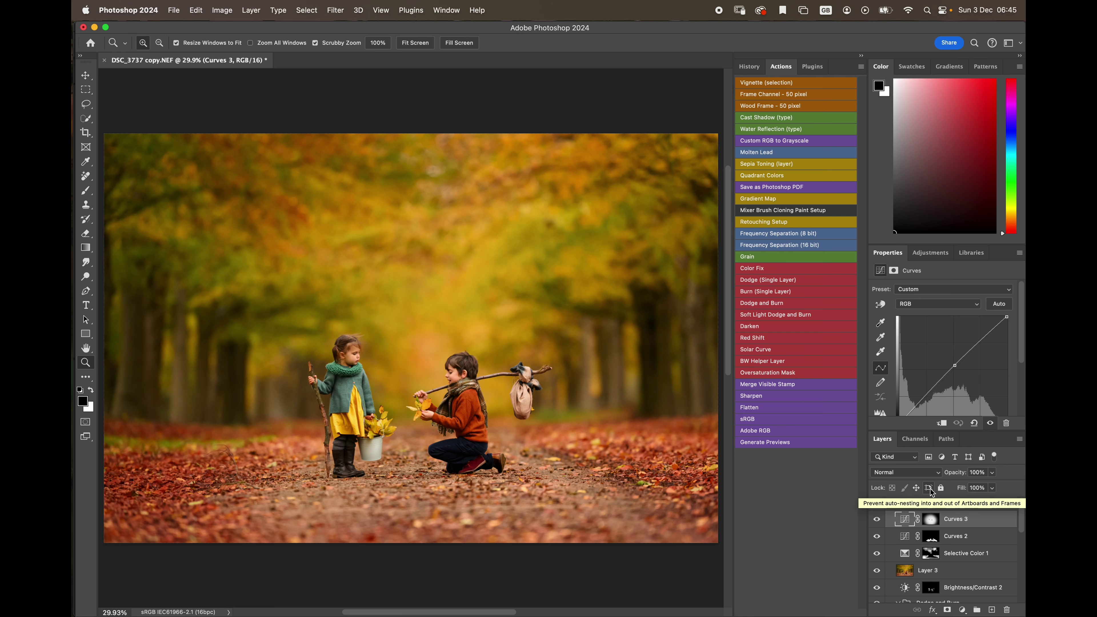
key(super+alt+shift+e)
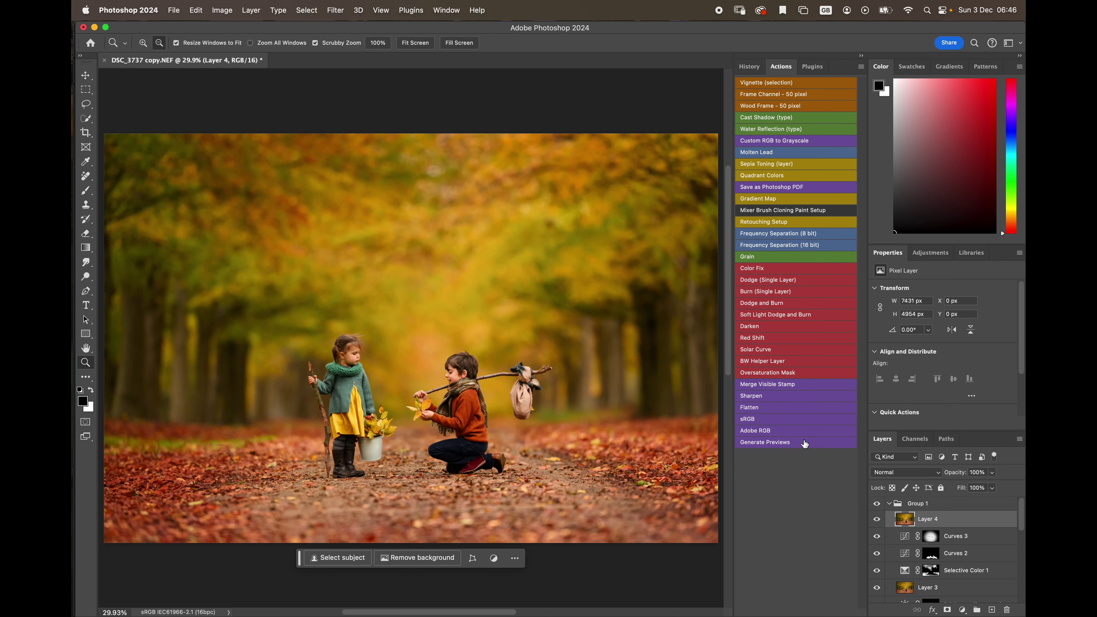
Send the merged layer to the Topaz Sharpen AI filter
drag(352, 359, 385, 379)
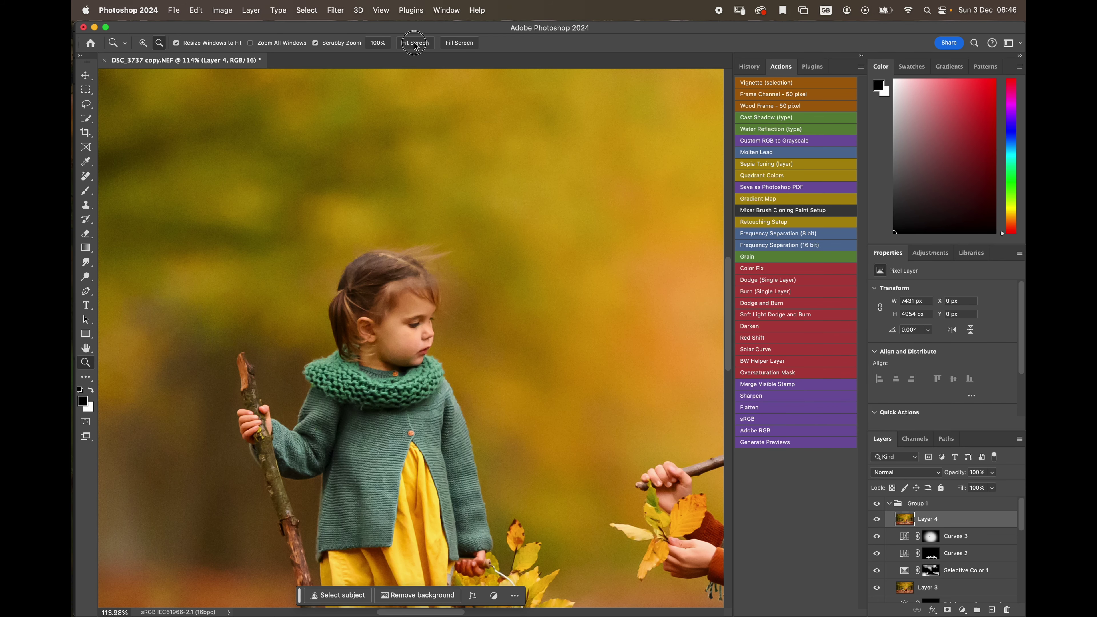
click(415, 43)
click(341, 15)
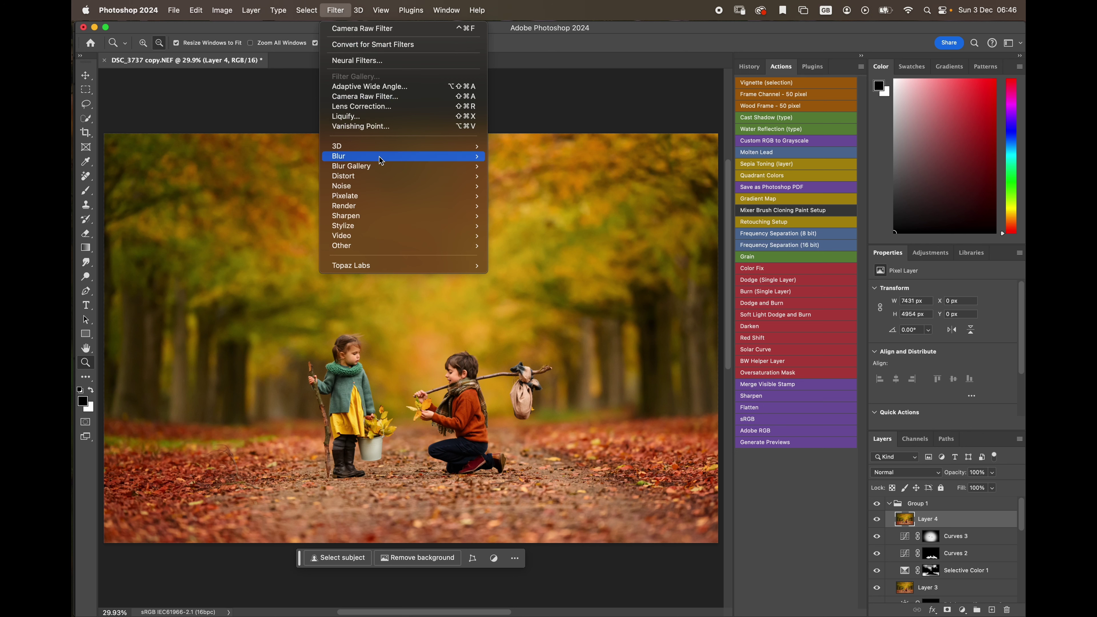
mouse_move(464, 265)
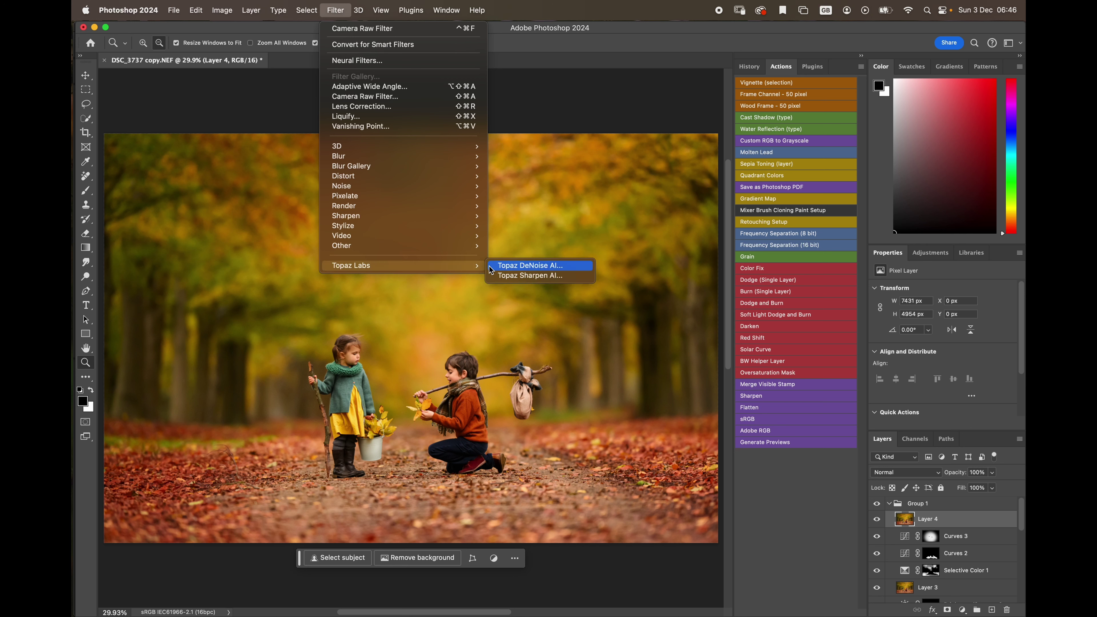
click(515, 275)
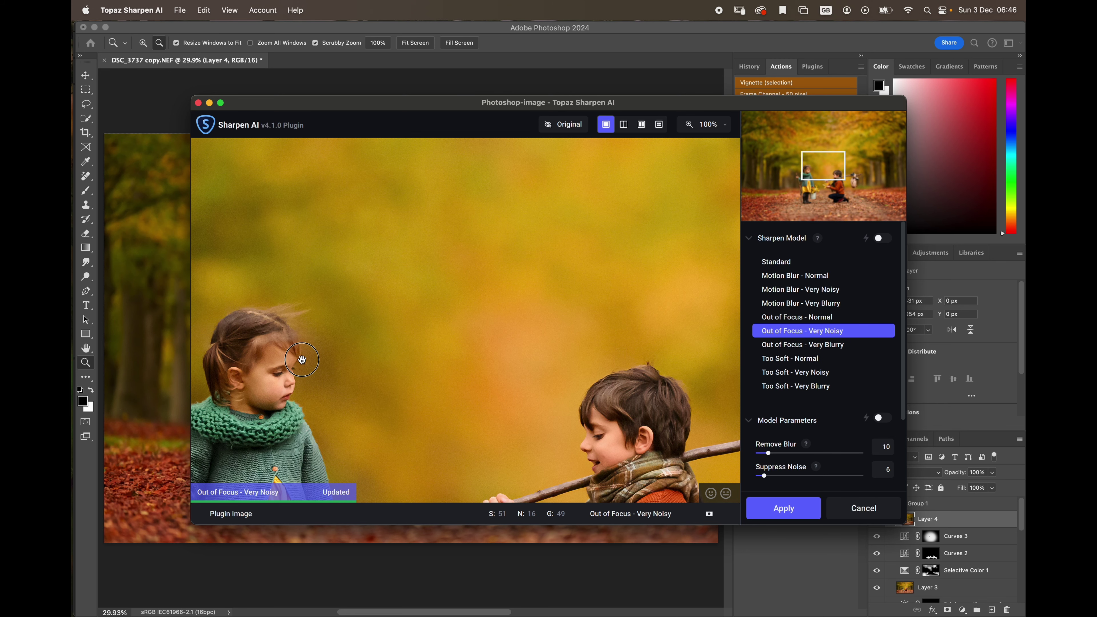
Check both children in the sharpening preview and apply the Out of Focus - Very Noisy model with Remove Blur 10 and Suppress Noise 6
drag(301, 361, 465, 173)
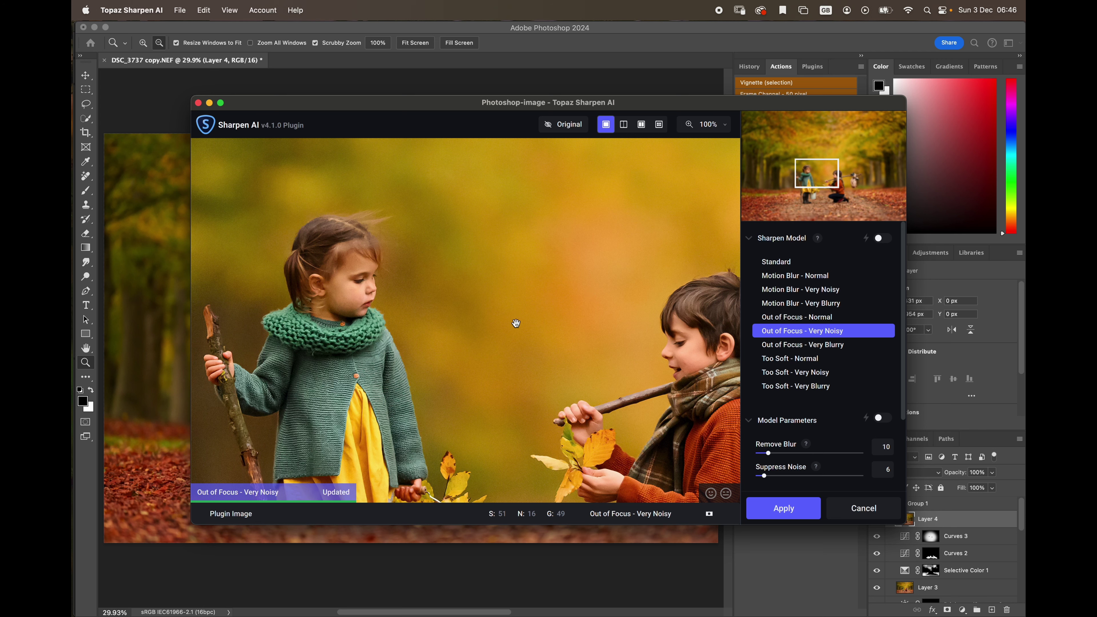
drag(478, 341, 418, 346)
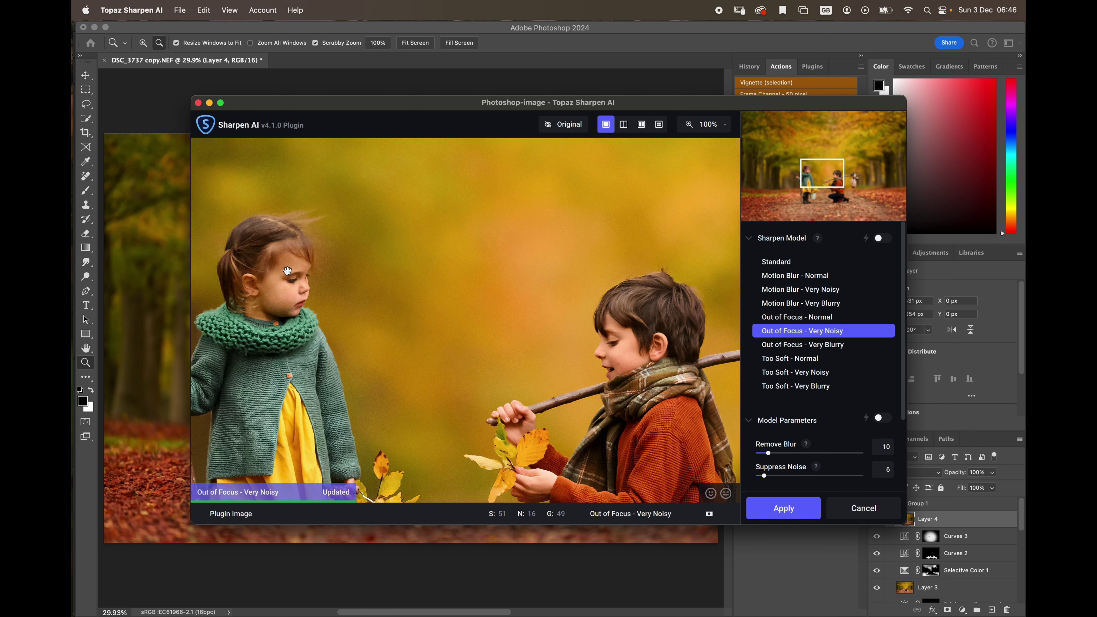
drag(289, 267, 319, 264)
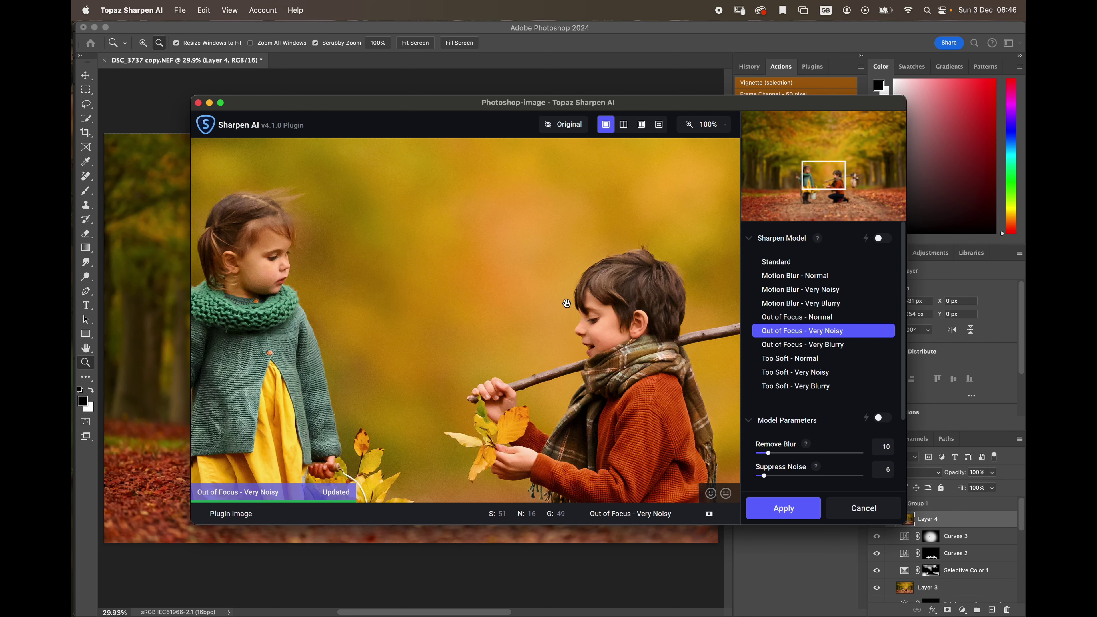
drag(297, 338, 381, 333)
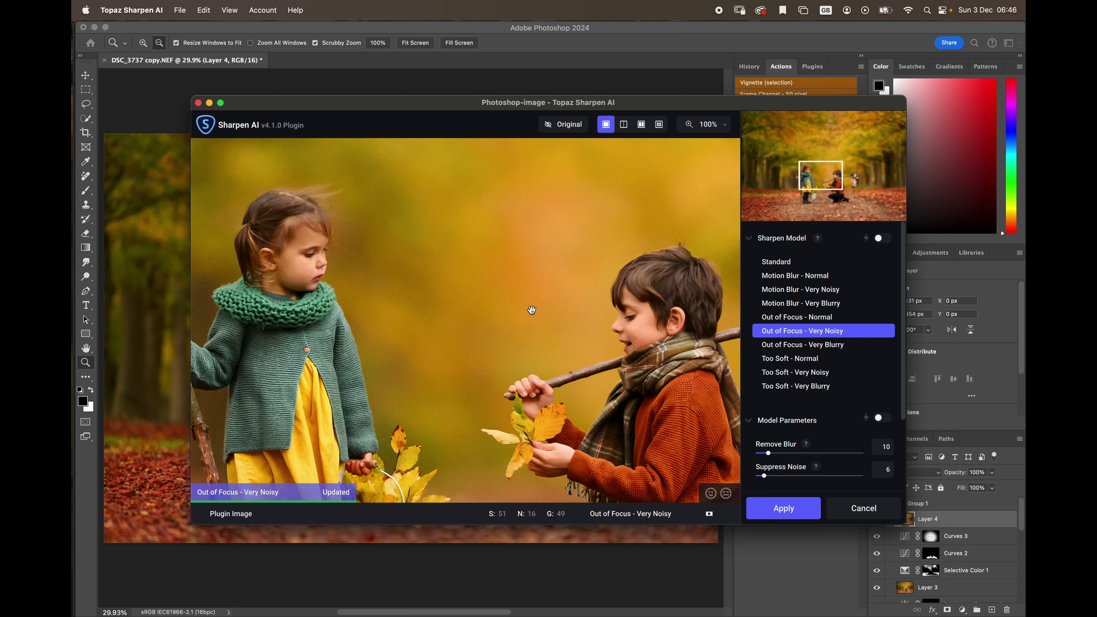
click(784, 516)
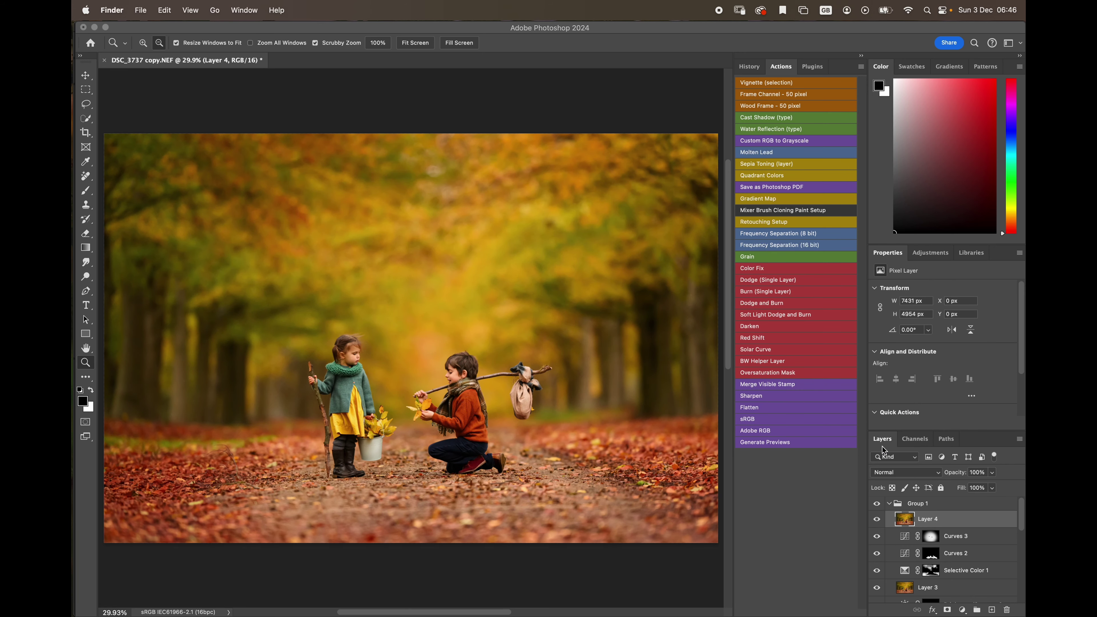
Compare the photo with and without the sharpened merged layer
click(877, 522)
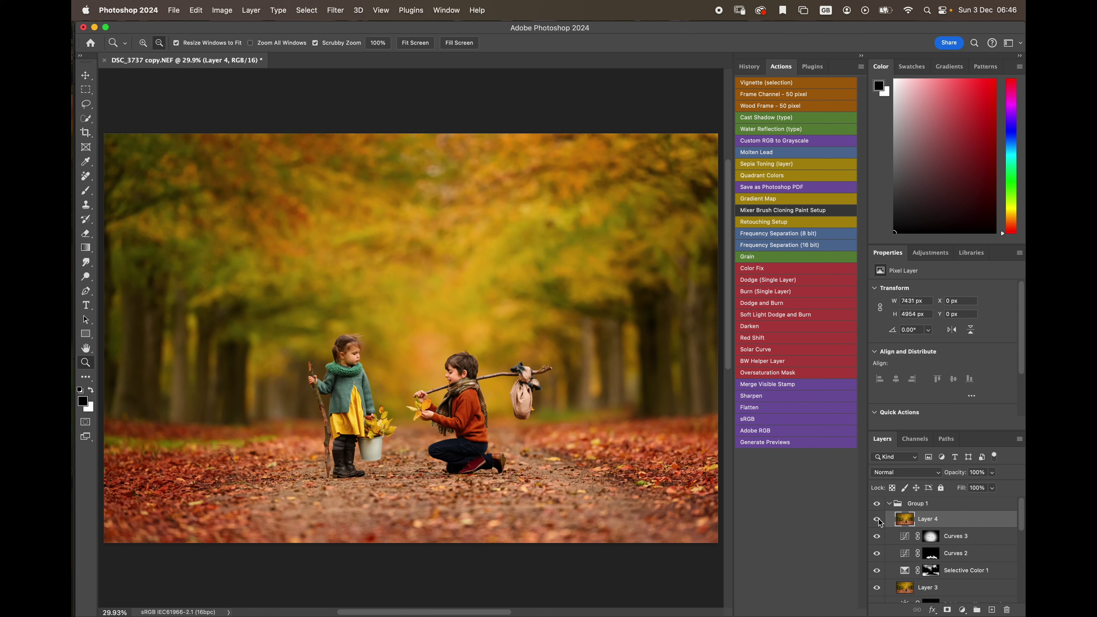
click(878, 521)
click(876, 522)
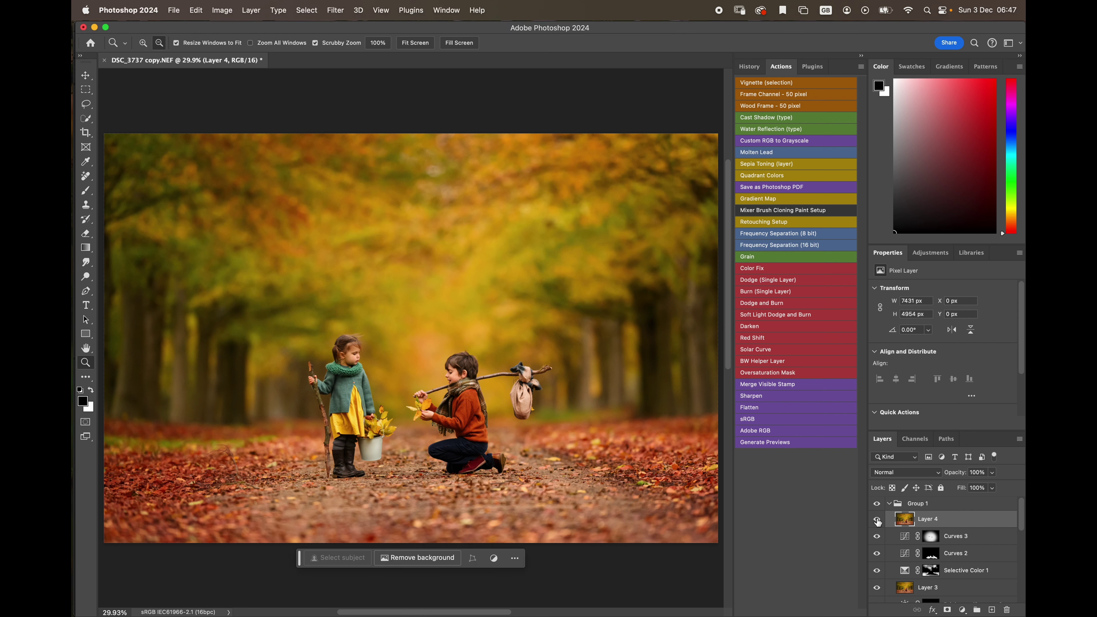
click(876, 522)
click(877, 521)
Compare the photo before and after all edits in Group 1 by switching the whole group's visibility
click(877, 504)
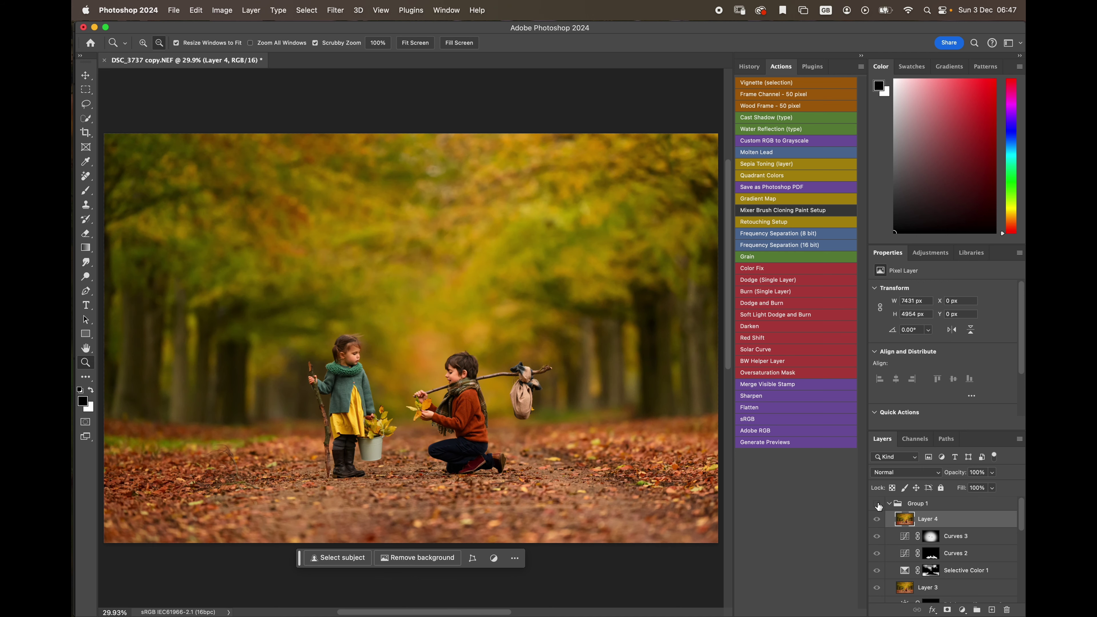
click(877, 504)
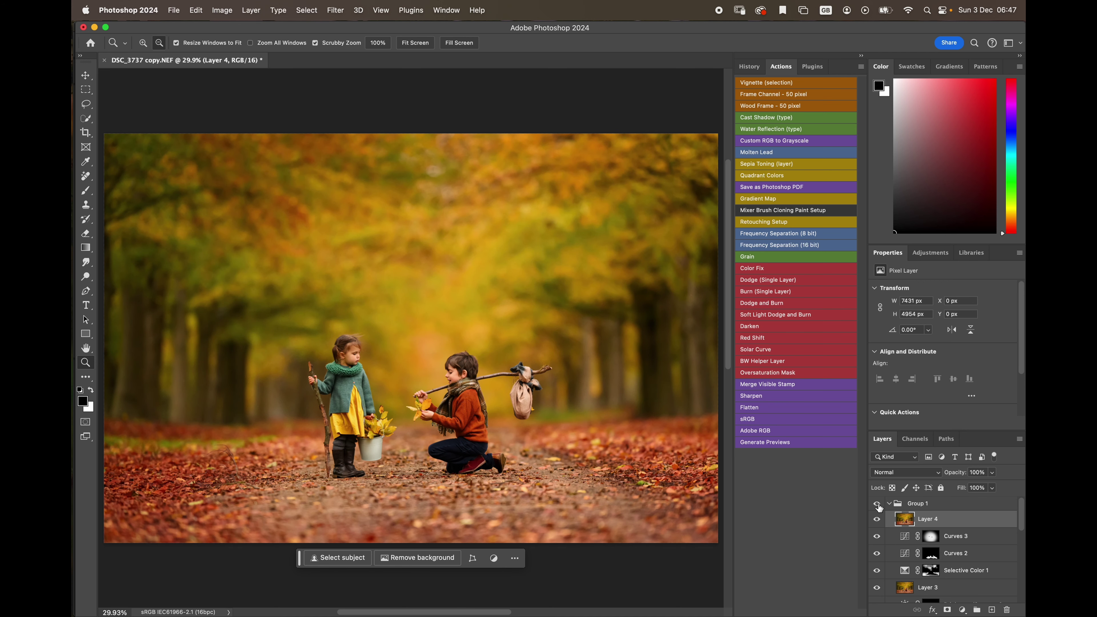
click(877, 504)
click(877, 504)
click(878, 504)
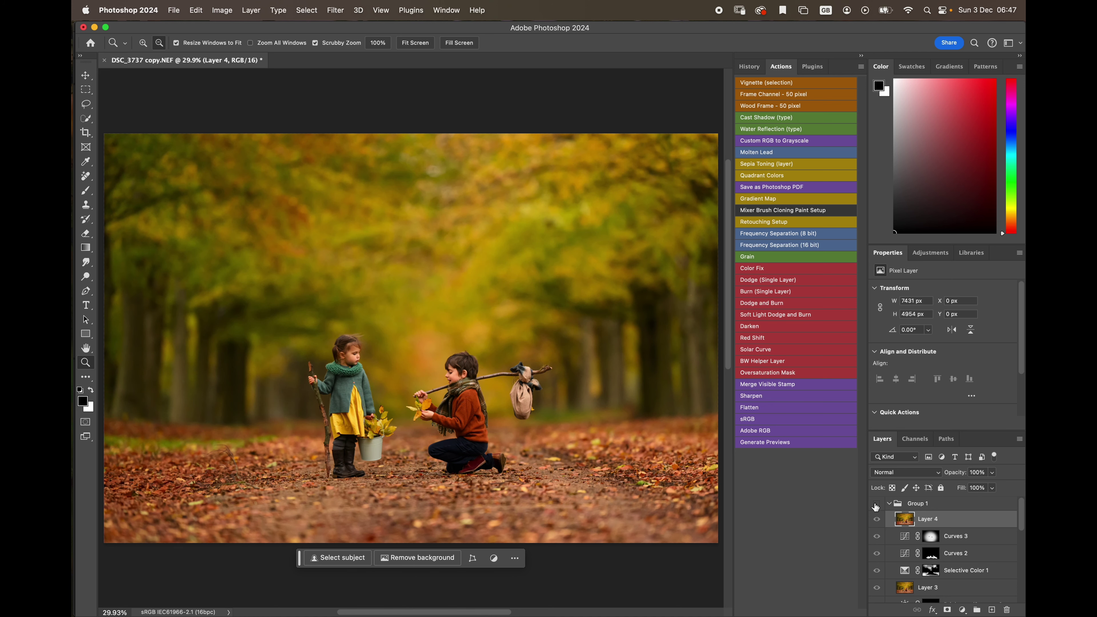
click(881, 505)
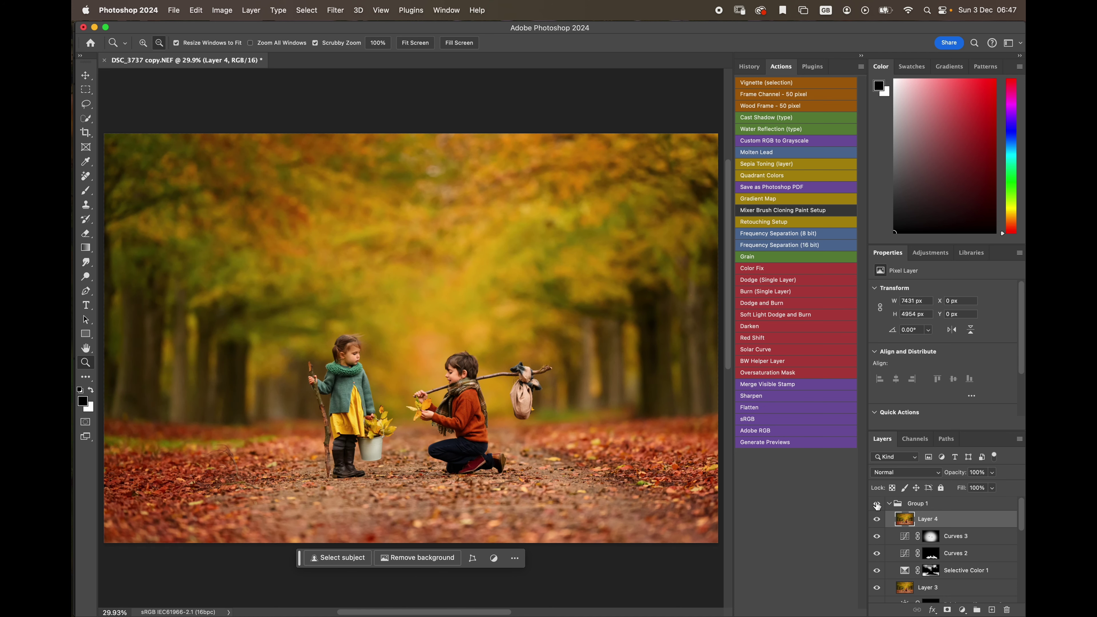
click(877, 504)
click(877, 504)
click(877, 504)
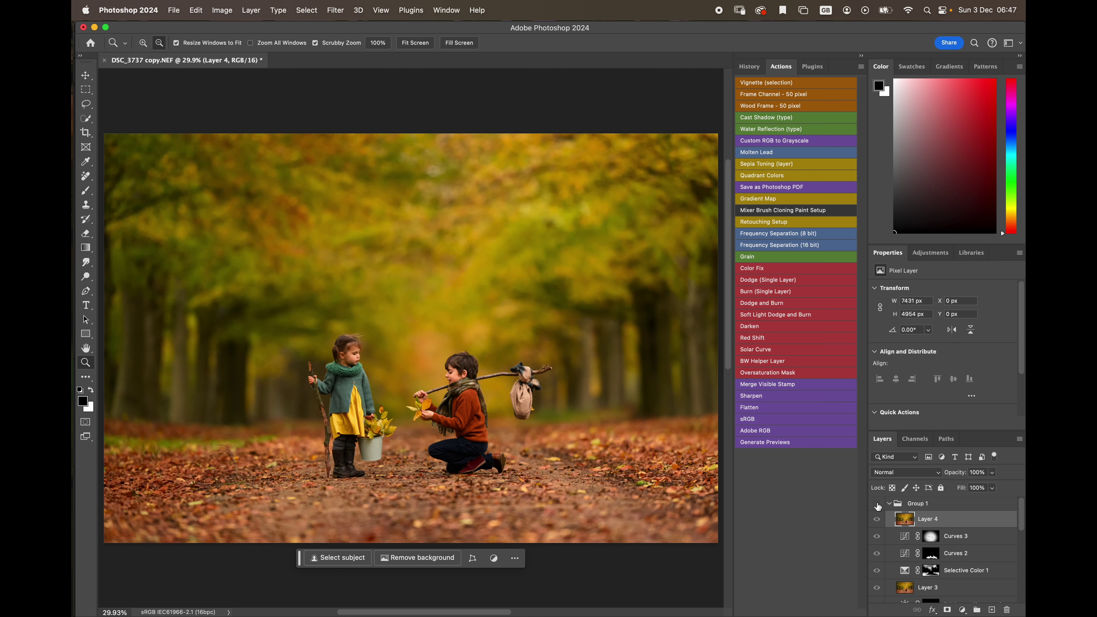
click(878, 505)
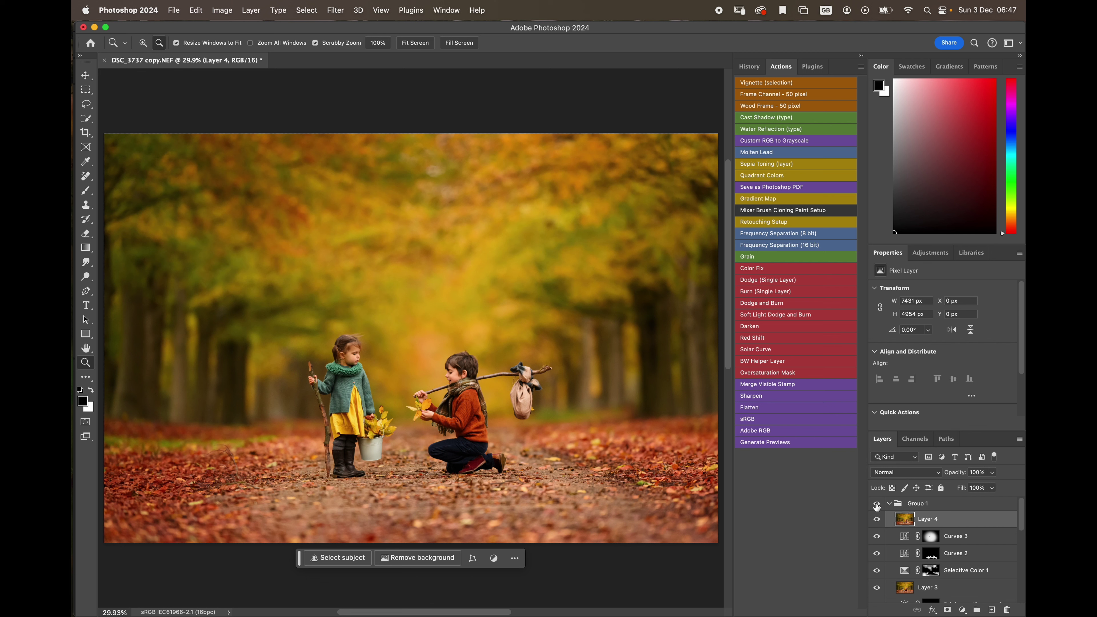
click(877, 504)
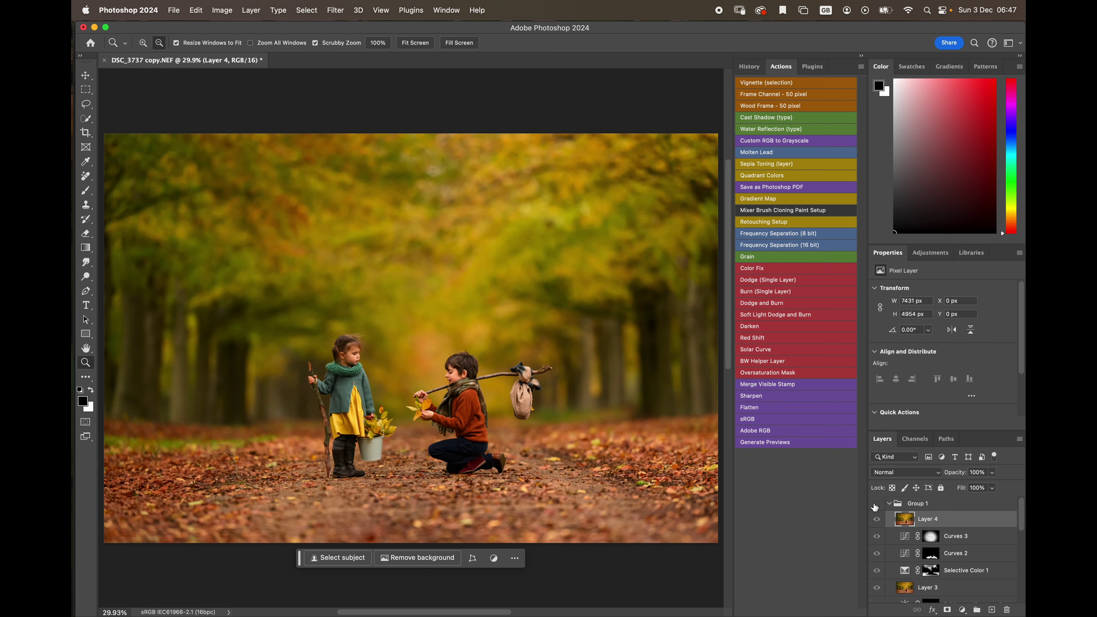
click(877, 504)
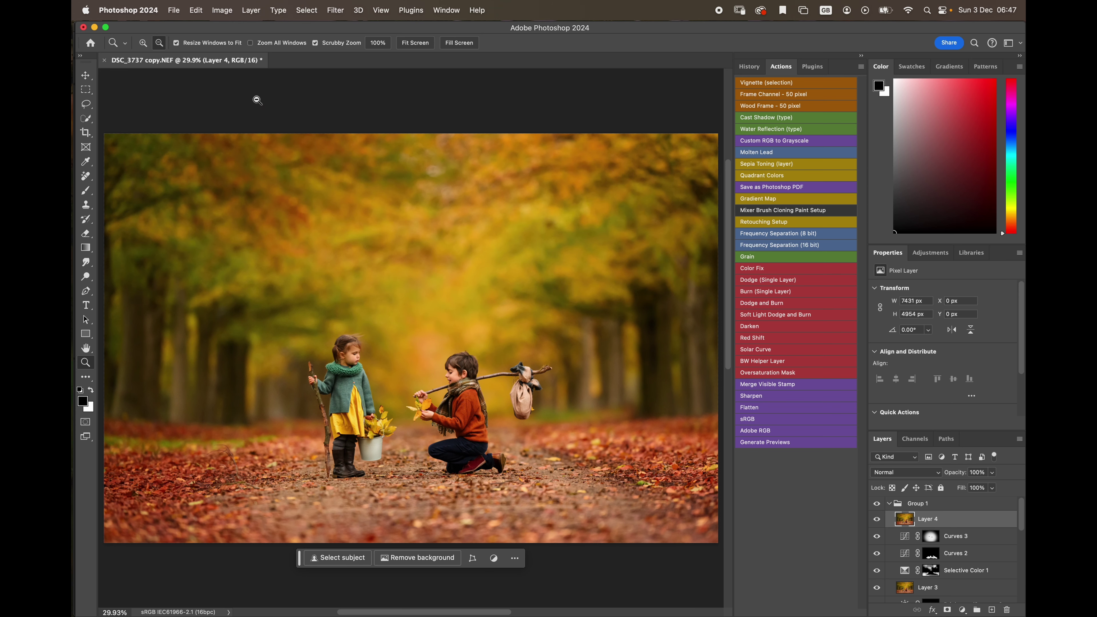
Minimize the Photoshop and Adobe Bridge windows to reveal the desktop
drag(101, 26, 98, 26)
click(93, 27)
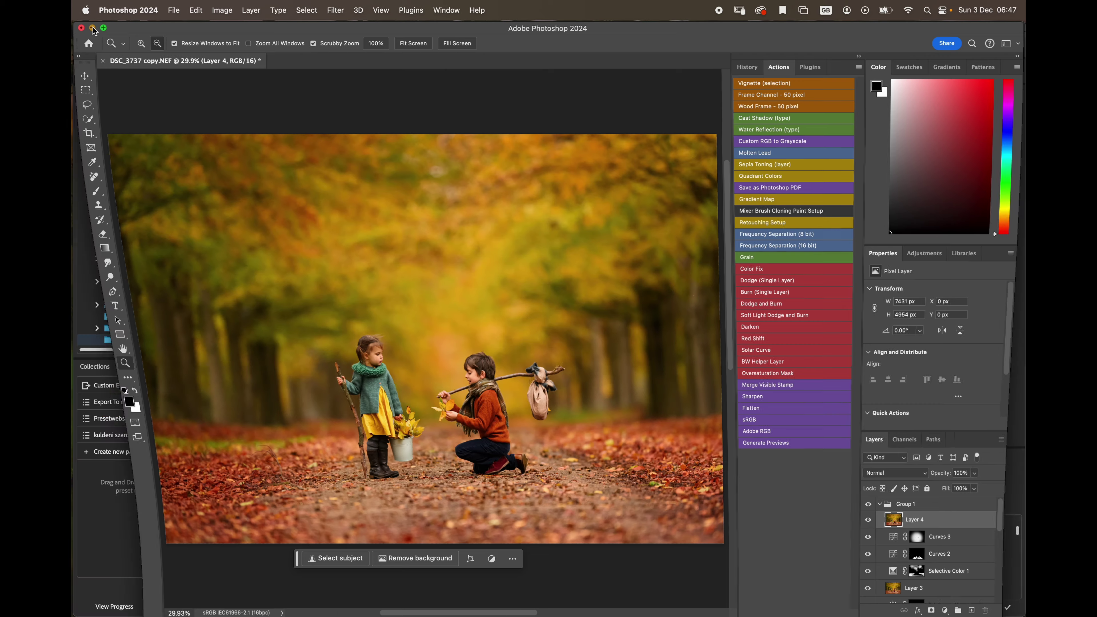
click(88, 32)
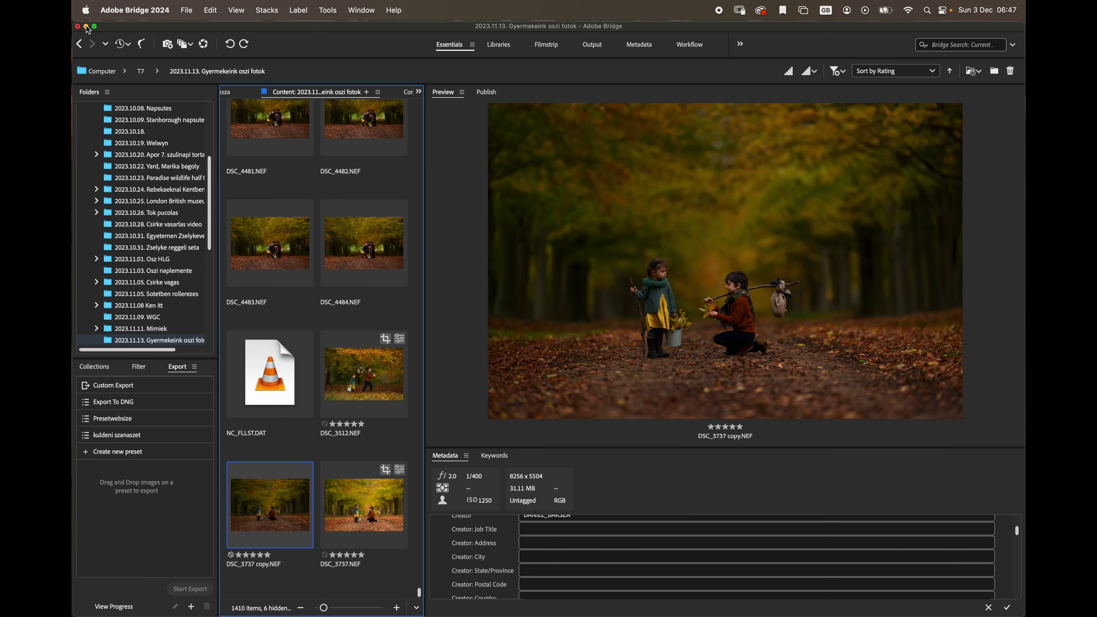
click(87, 27)
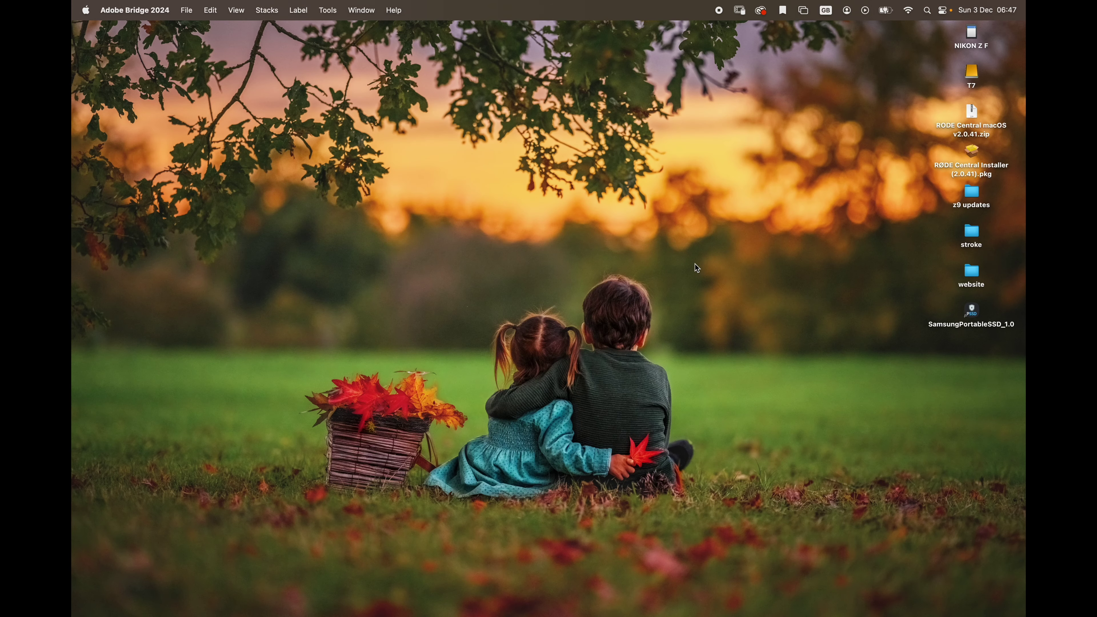